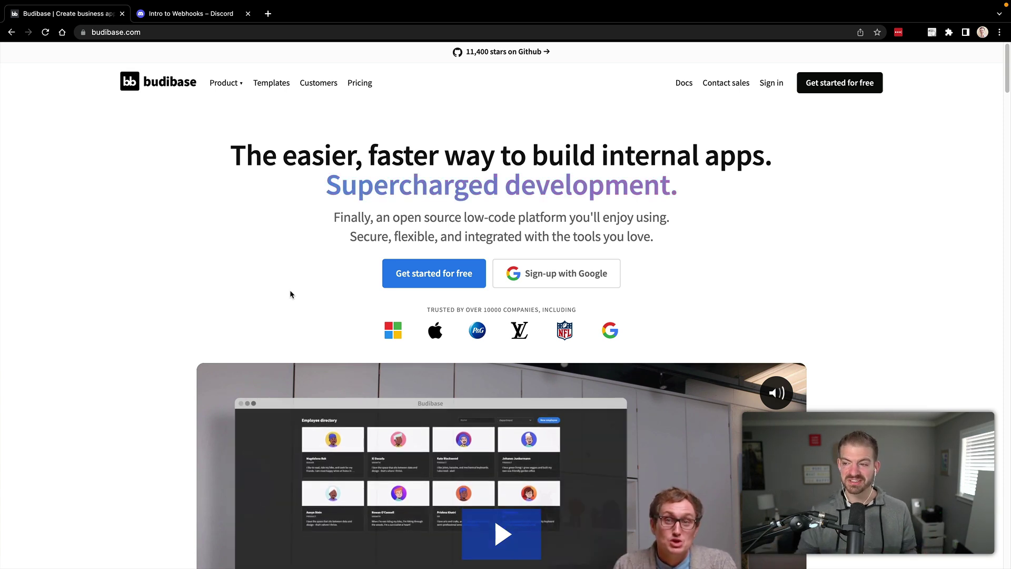
Sign in, open the Budibase apps portal and create a new app named with the owner's first name followed by "Kudos"
click(772, 84)
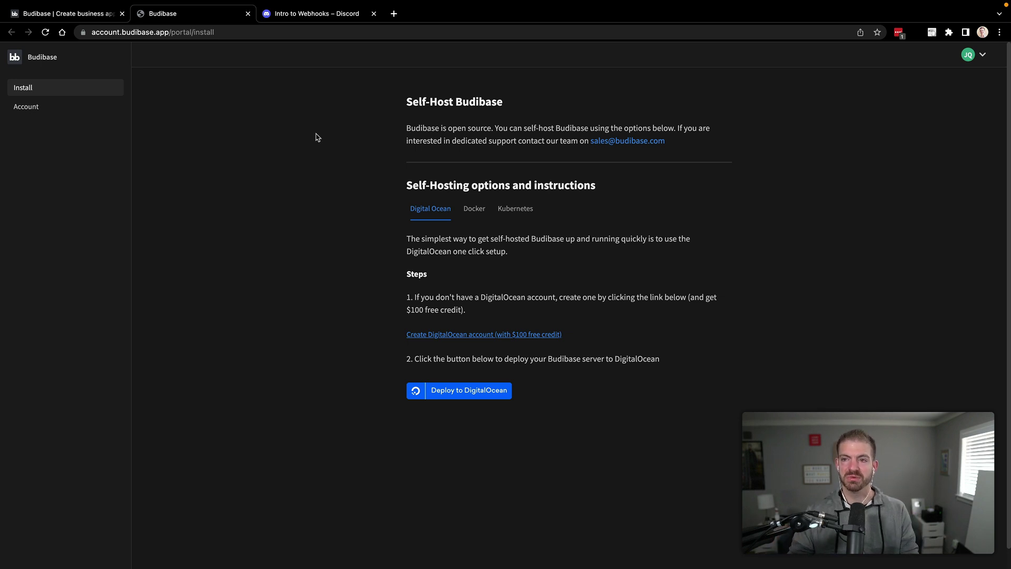
click(52, 62)
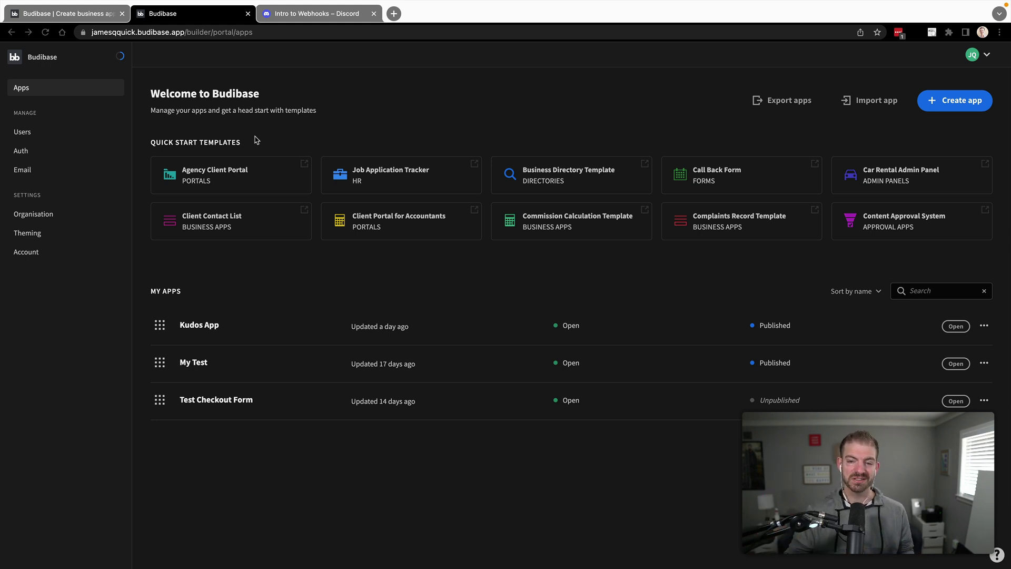
click(954, 102)
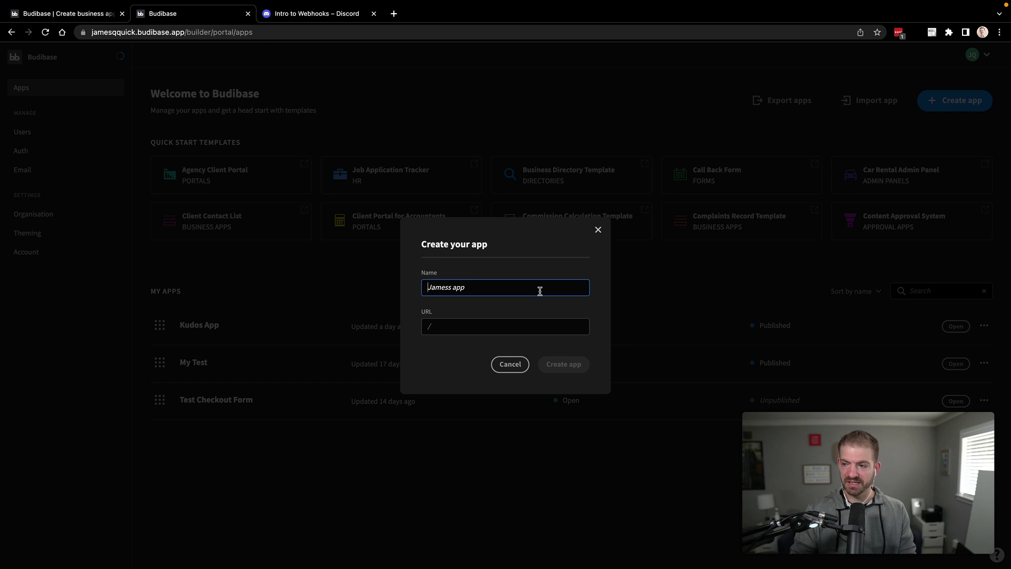
text(James)
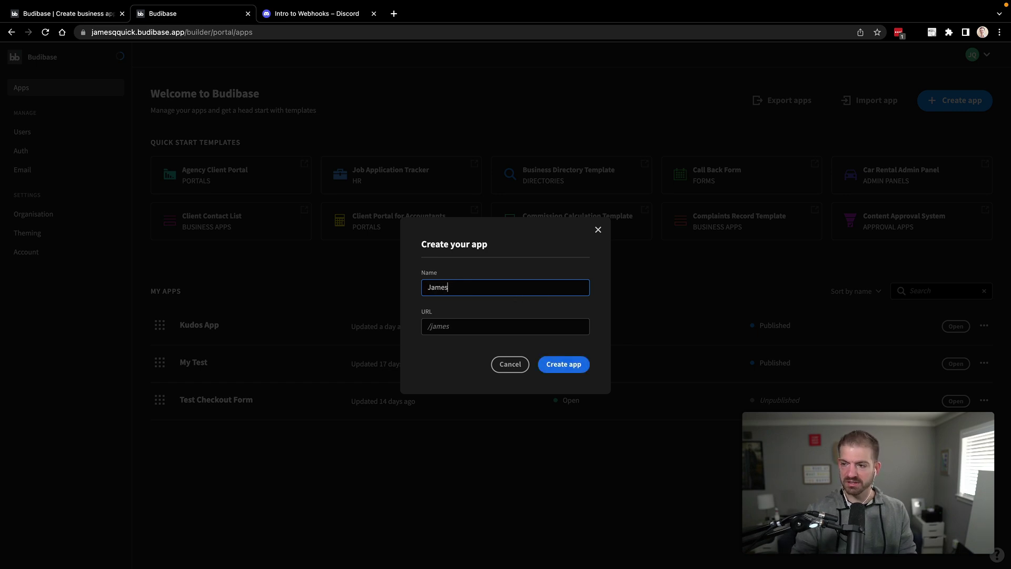
text(s Kudos)
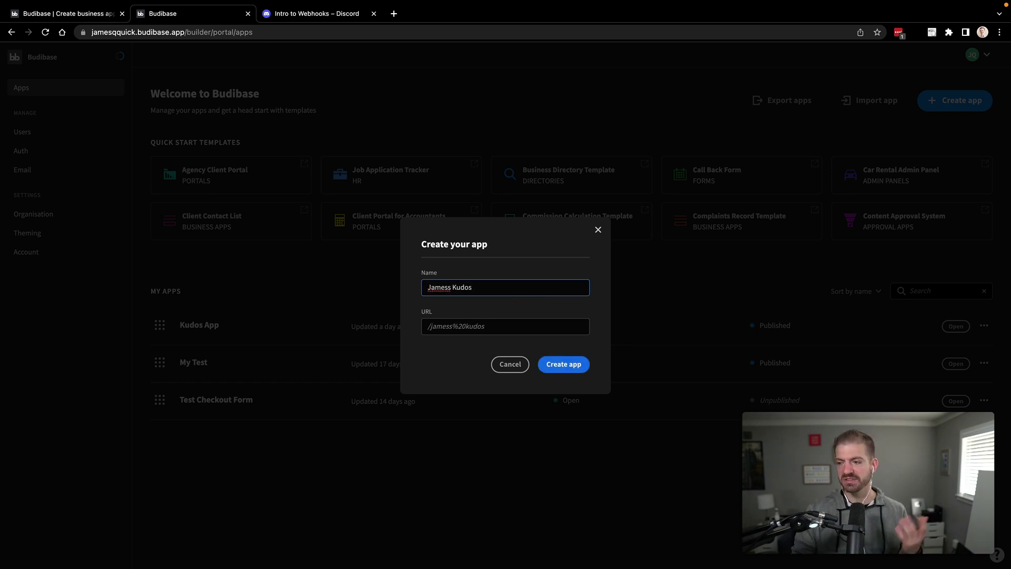
click(573, 368)
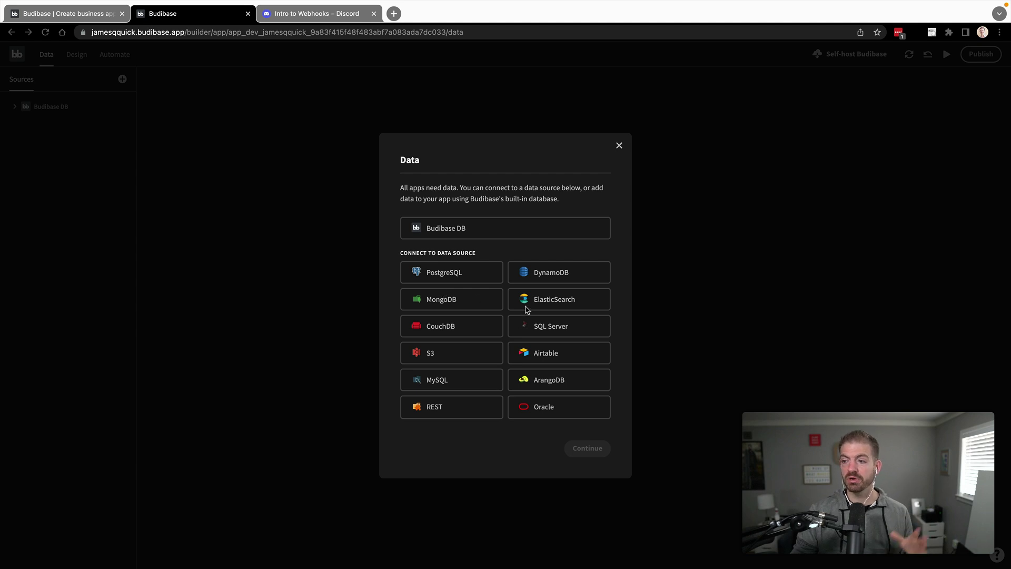
Choose Budibase DB as the data source and create a table named Kudo with all auto columns enabled
click(449, 234)
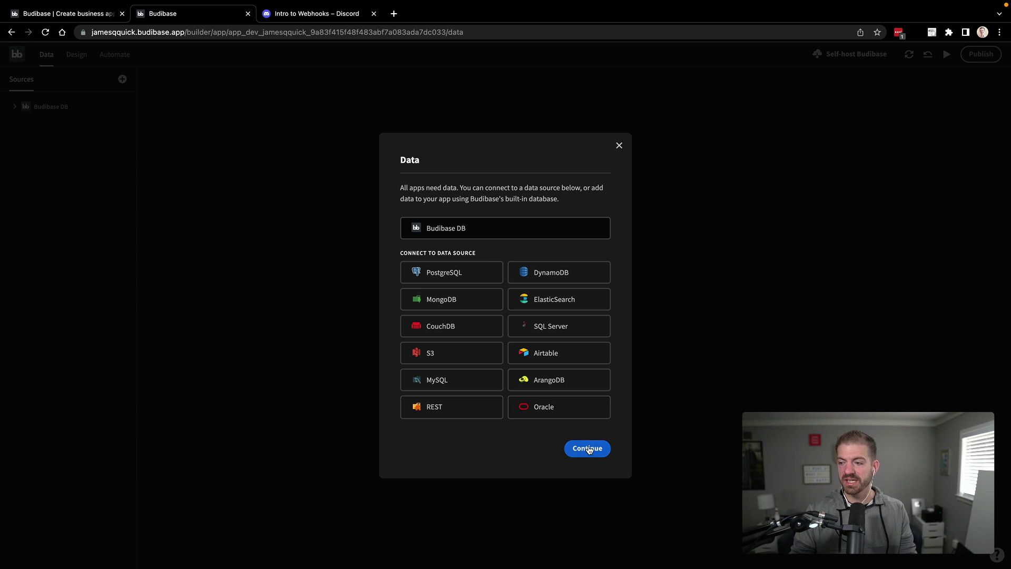
click(588, 449)
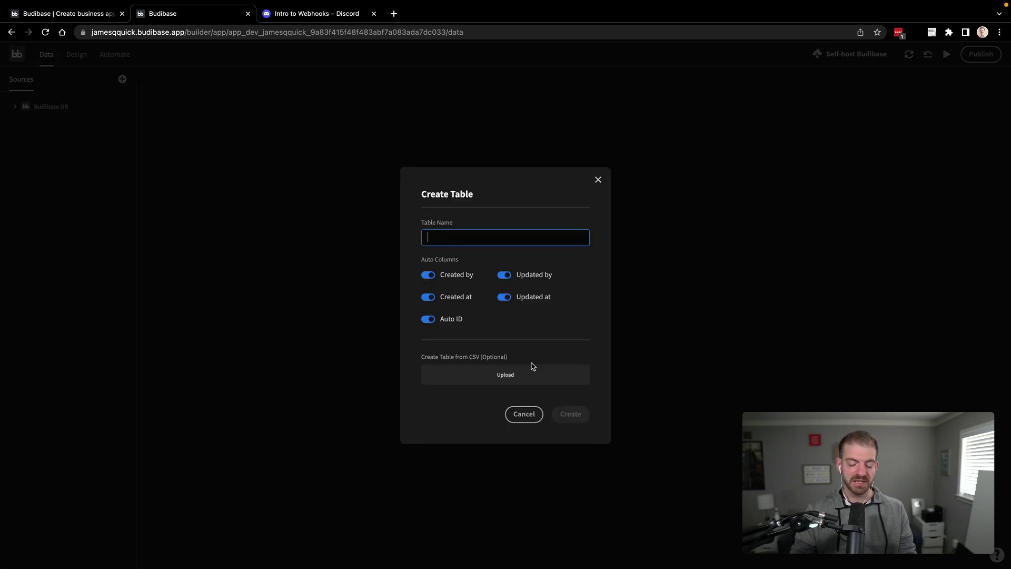
text(Kudo)
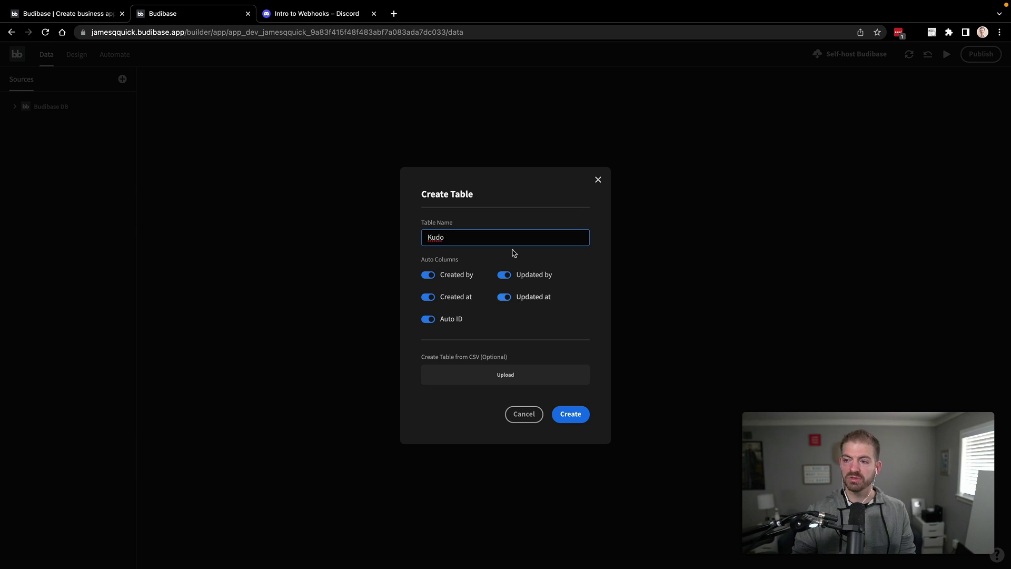
click(576, 414)
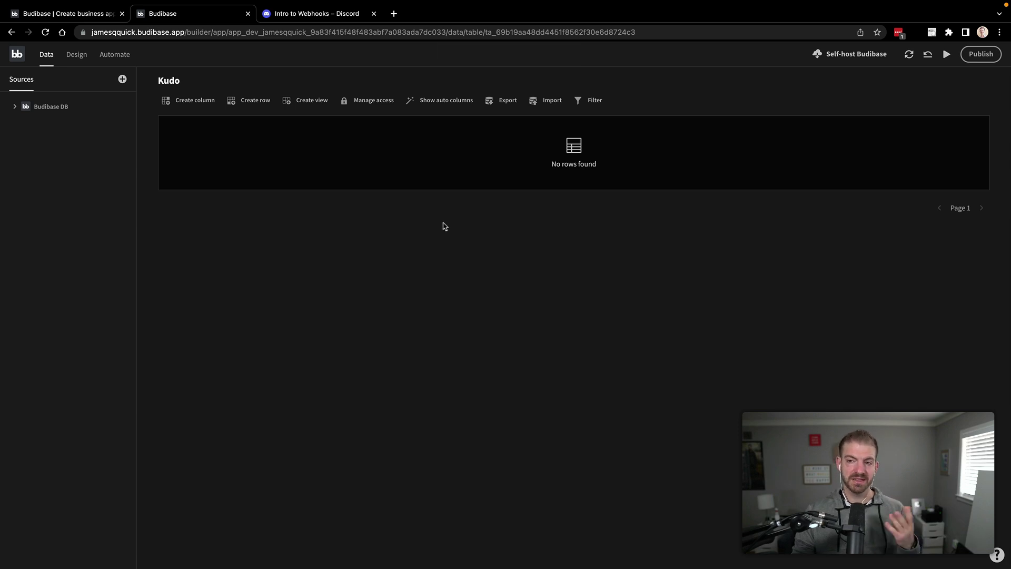
Add a Text column named Description to the Kudo table and use it as the table display column
click(192, 100)
text(Description)
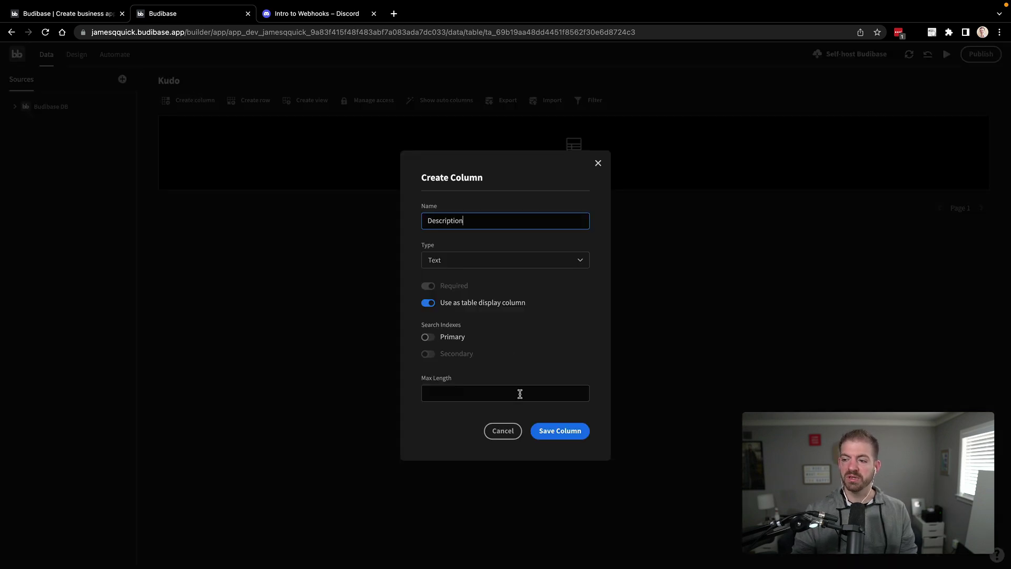
click(573, 437)
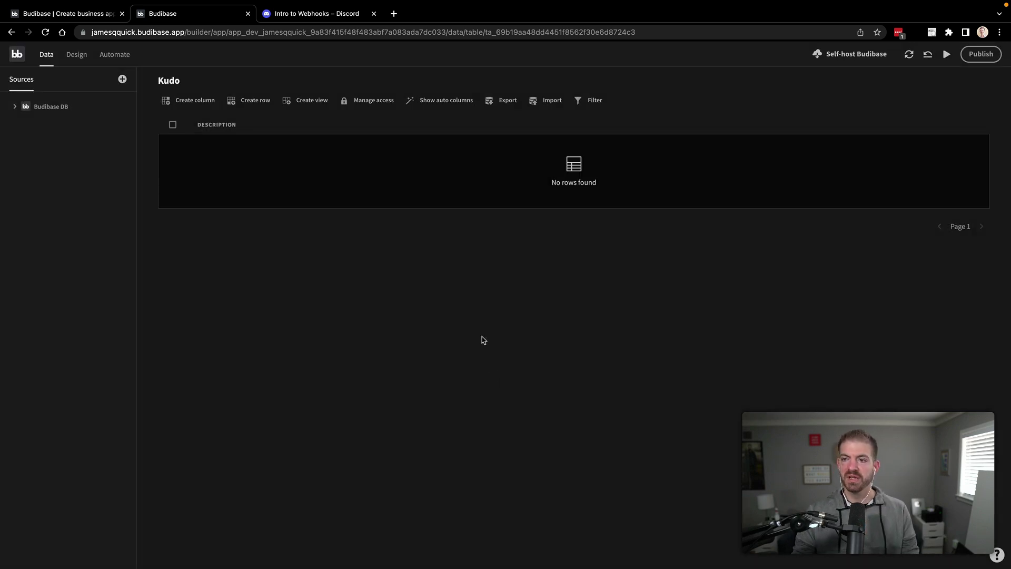
Add a required Number column named Points to the Kudo table with a minimum value of 1 and a maximum of 50
click(201, 103)
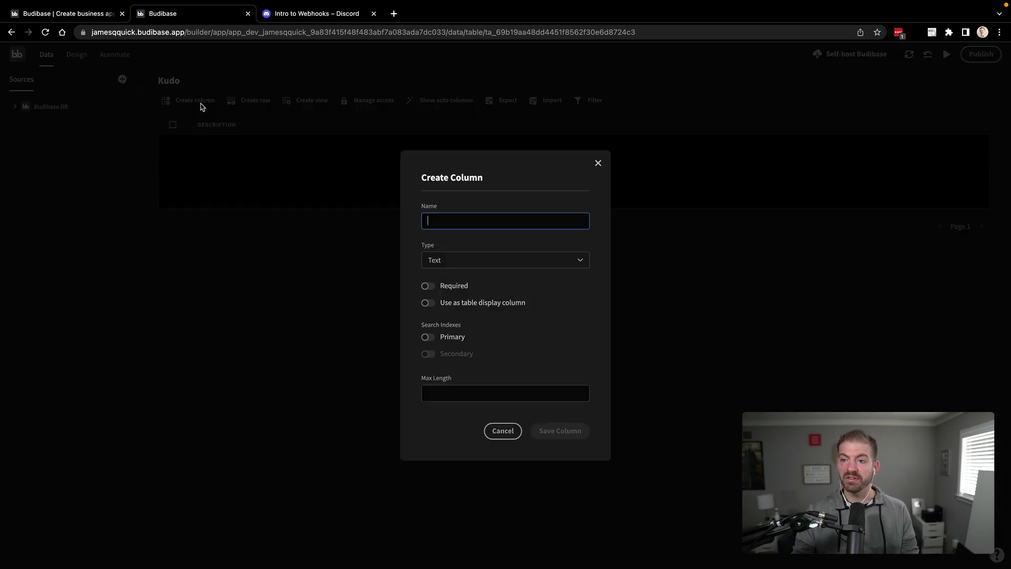
text(Points)
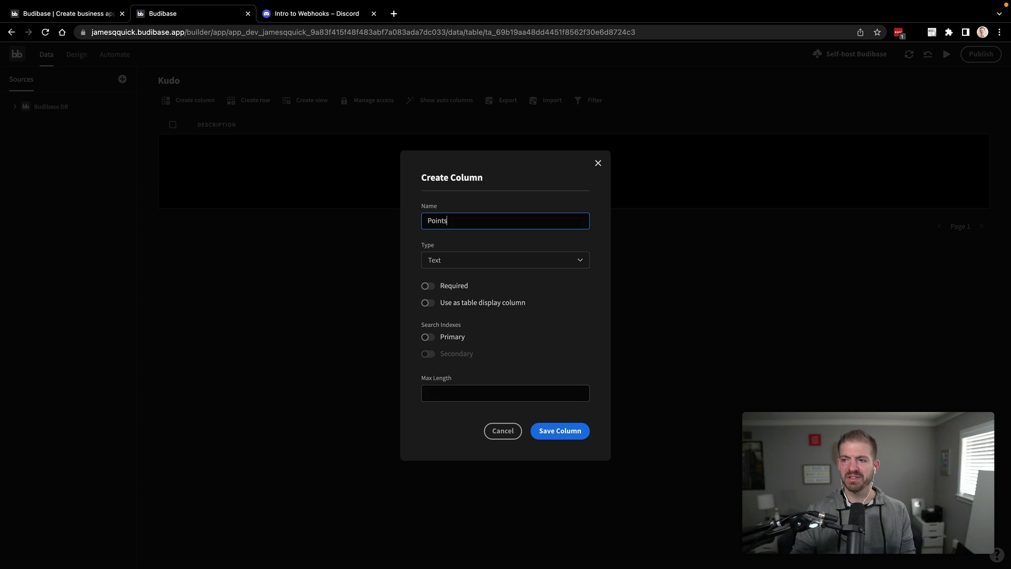
click(450, 261)
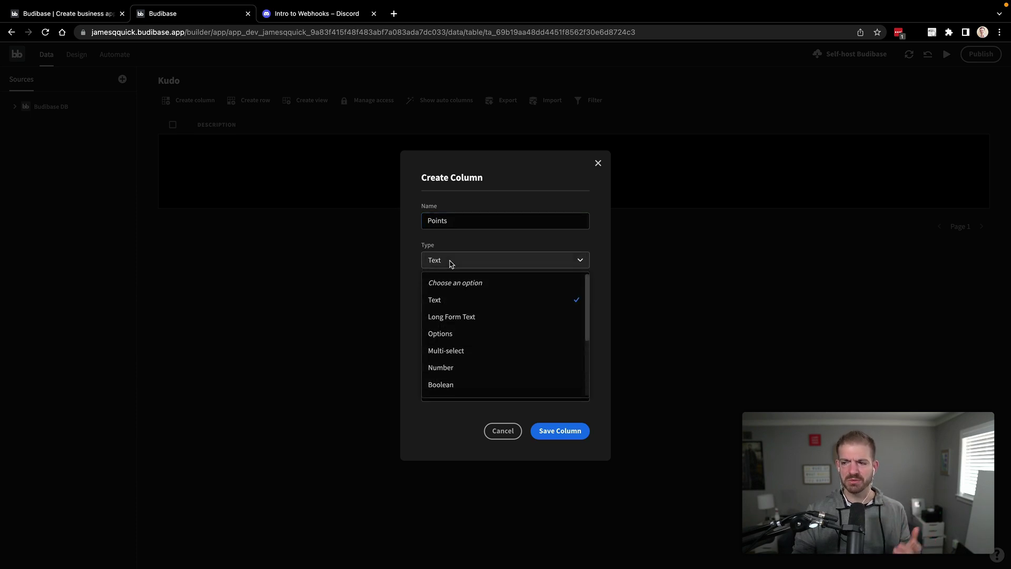
scroll(474, 335, down, 5)
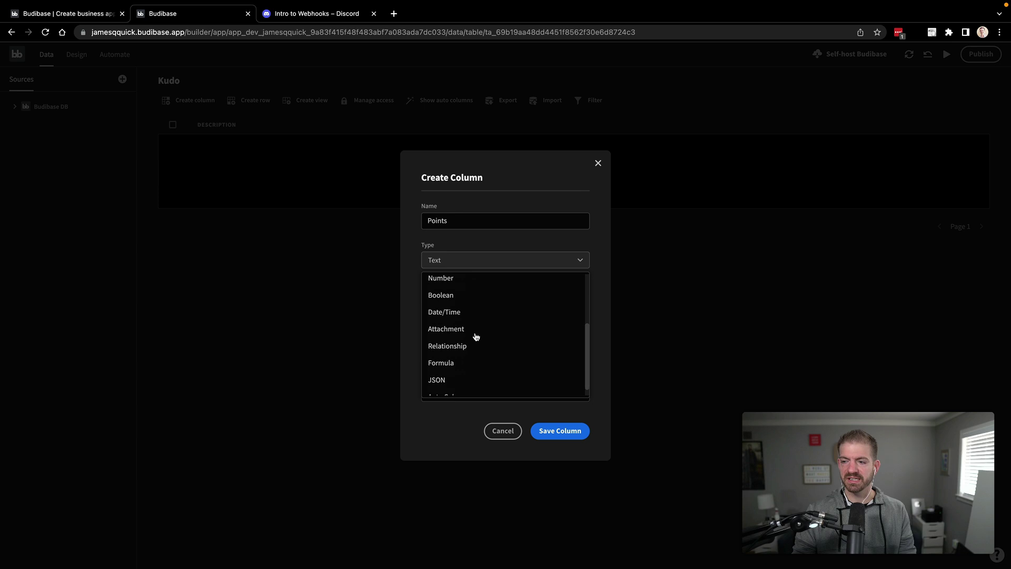
scroll(476, 335, up, 5)
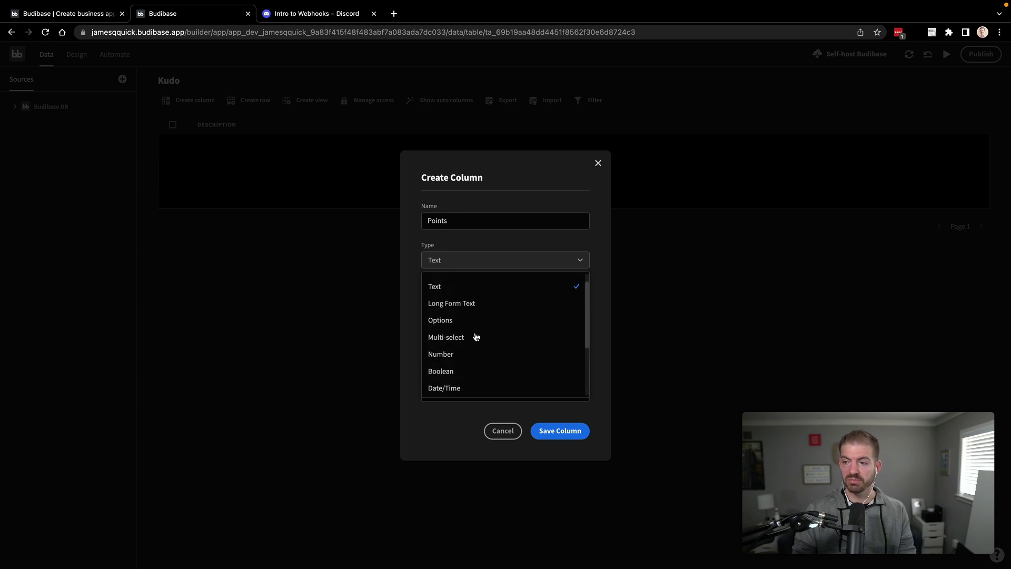
click(451, 354)
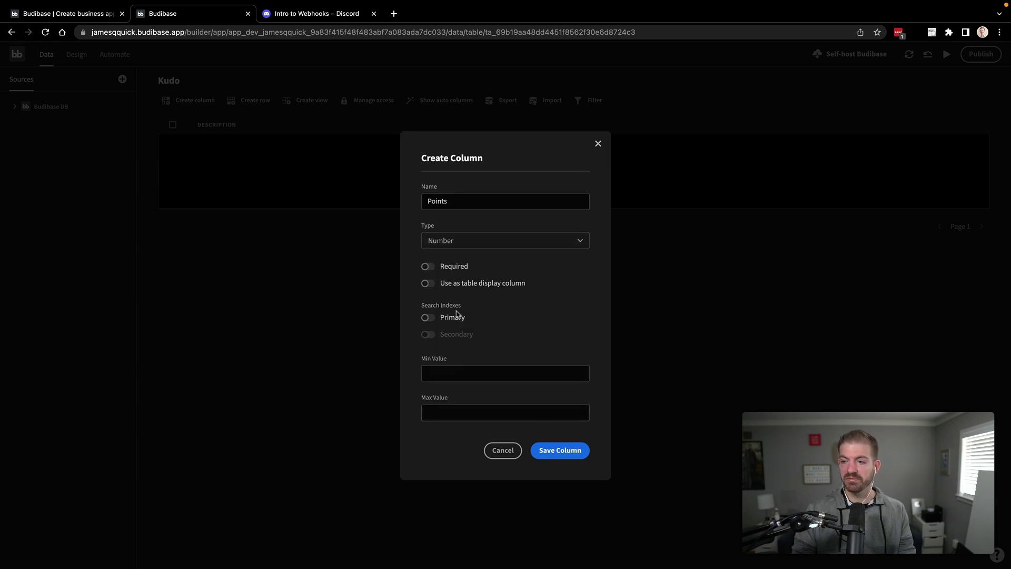
click(425, 267)
click(480, 377)
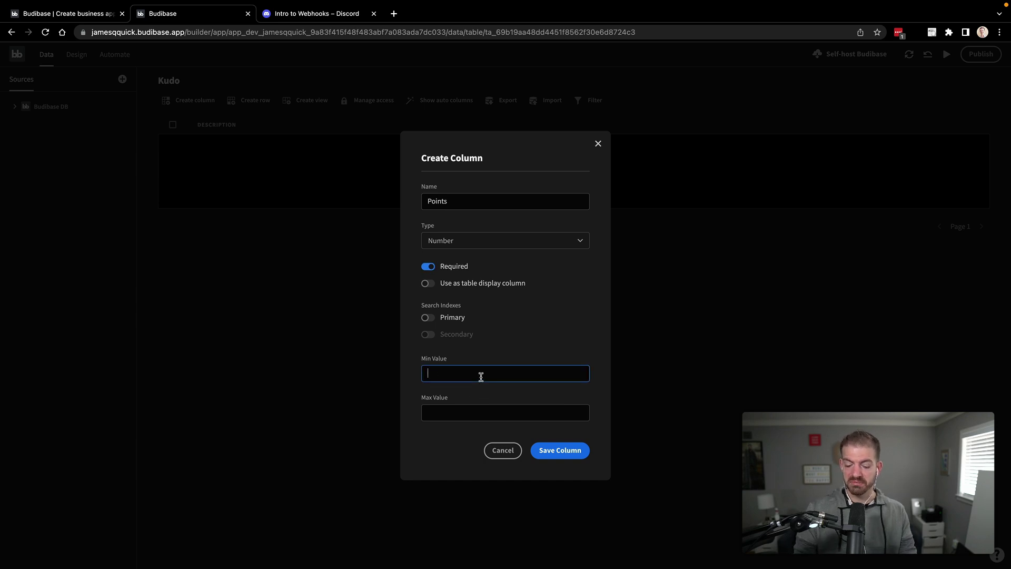
click(474, 409)
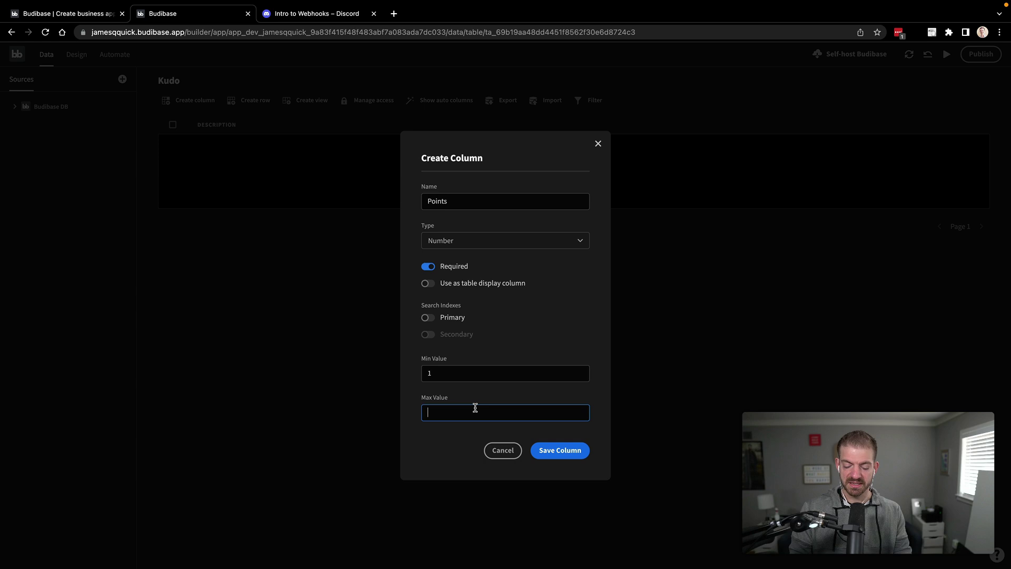
text(50)
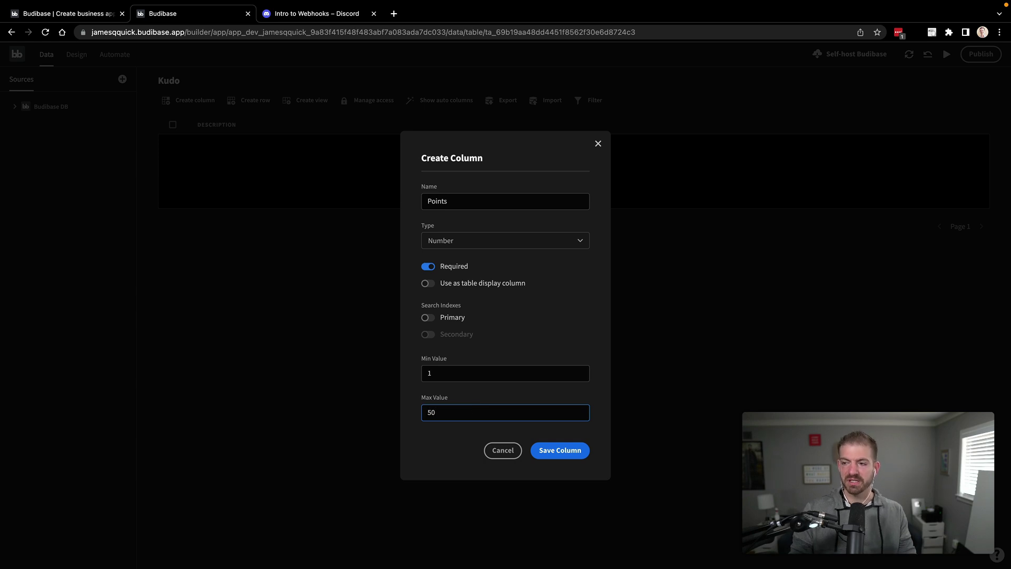
click(557, 451)
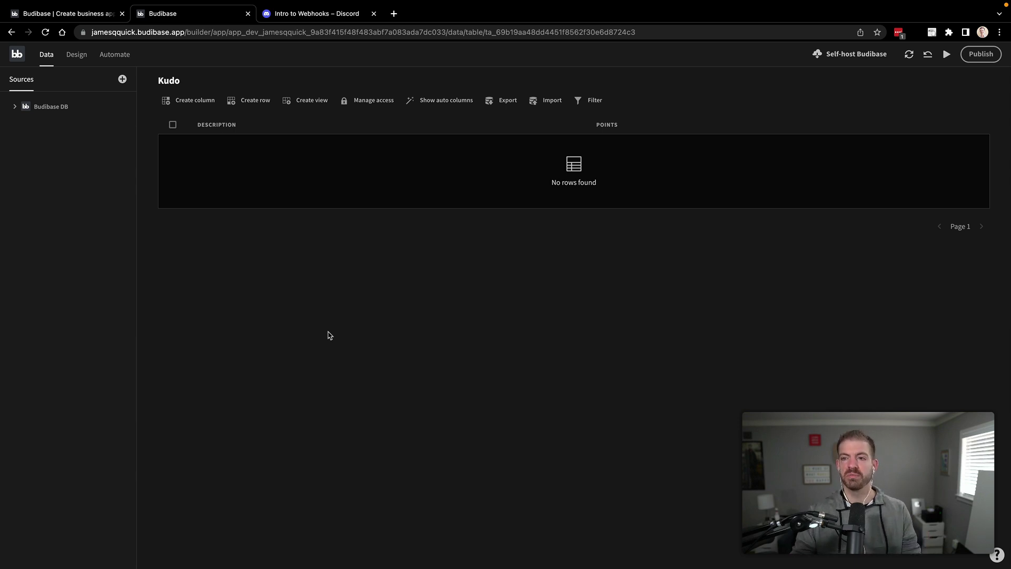
View the app's built-in Users table, and open the non-admin user's settings in the portal's user management
click(14, 107)
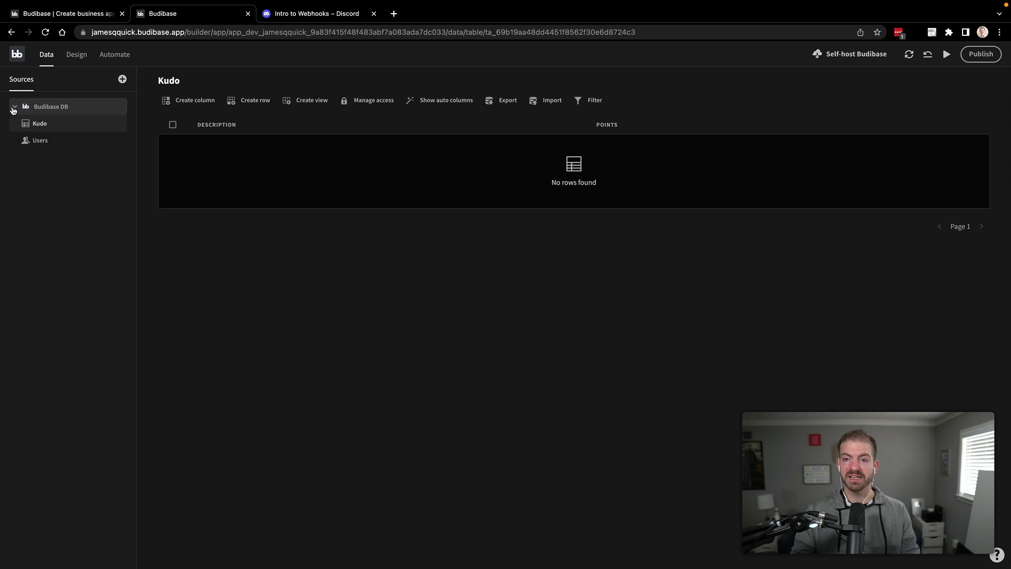
click(41, 140)
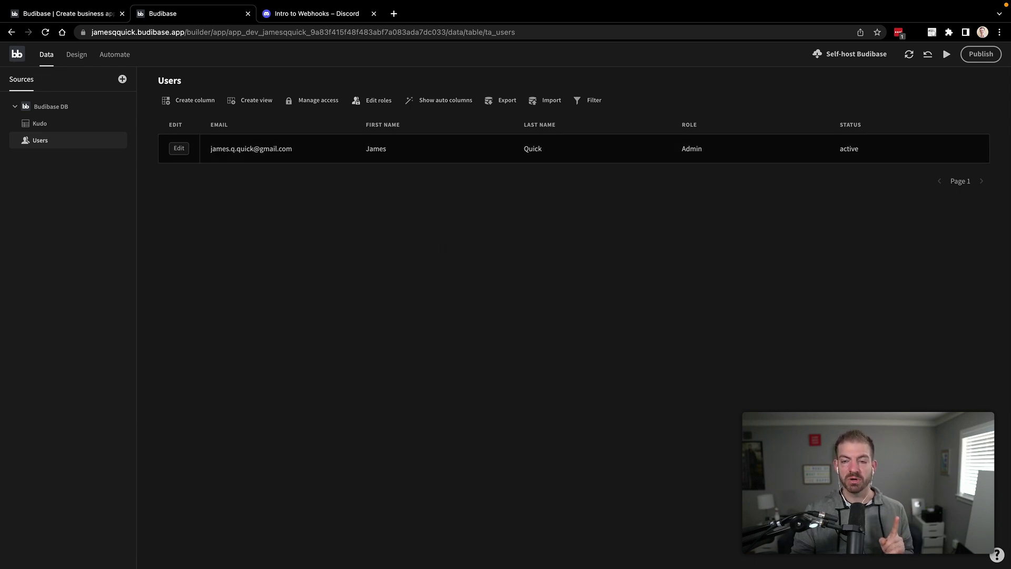
click(16, 56)
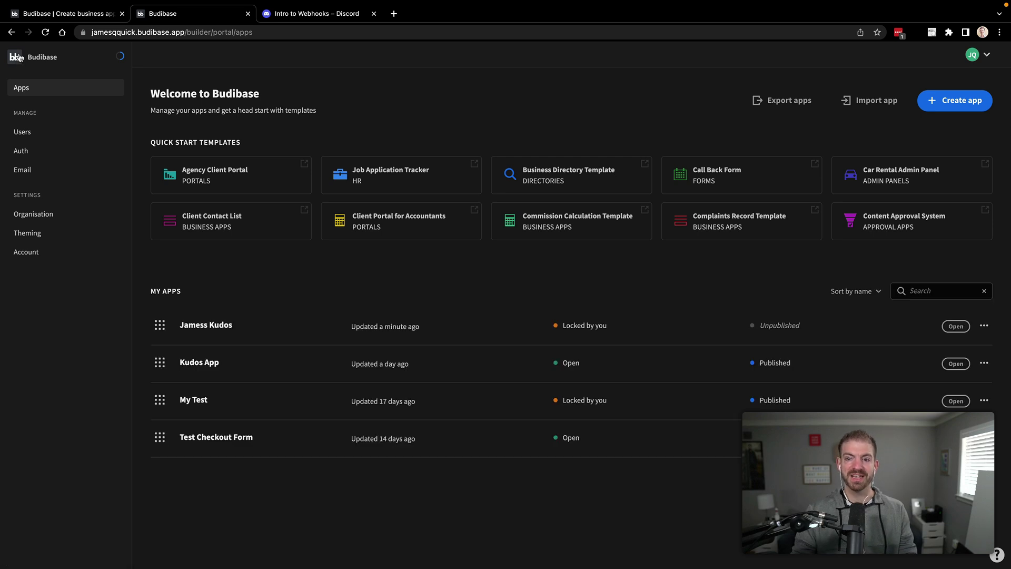
click(37, 132)
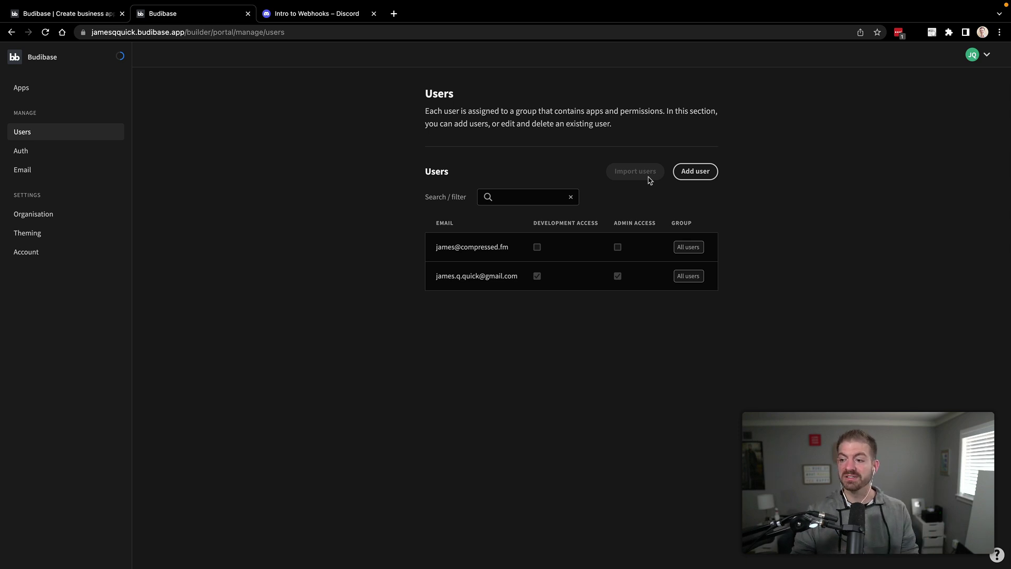
click(501, 248)
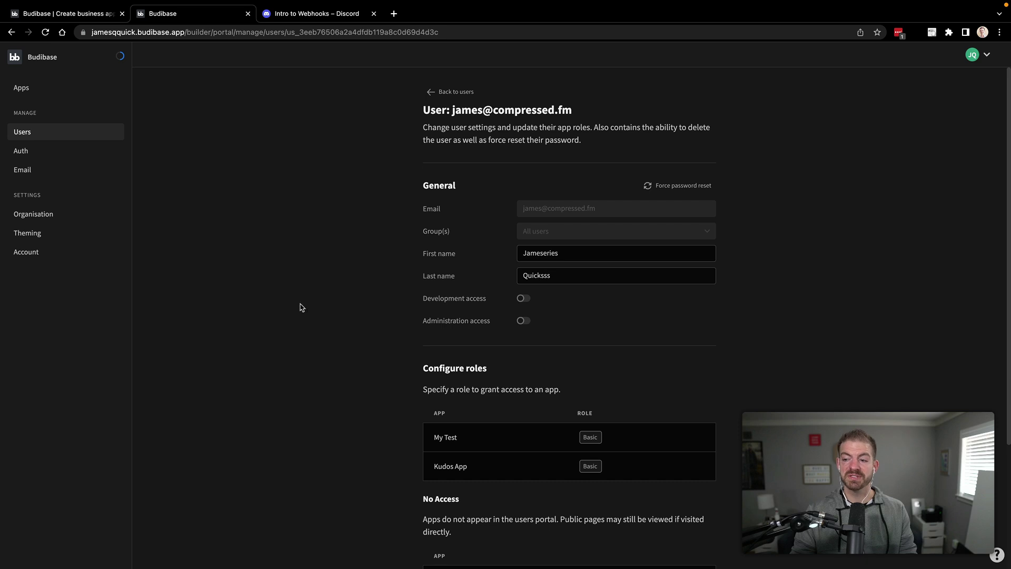
Grant the non-admin user the Basic role for the newly created Kudos app
scroll(301, 307, down, 2)
scroll(302, 307, down, 2)
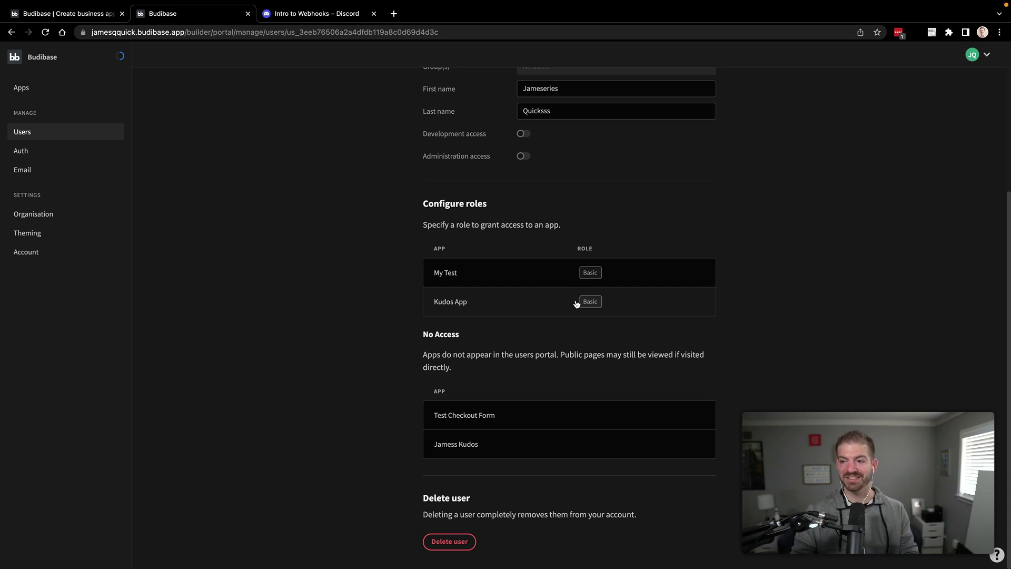
click(464, 442)
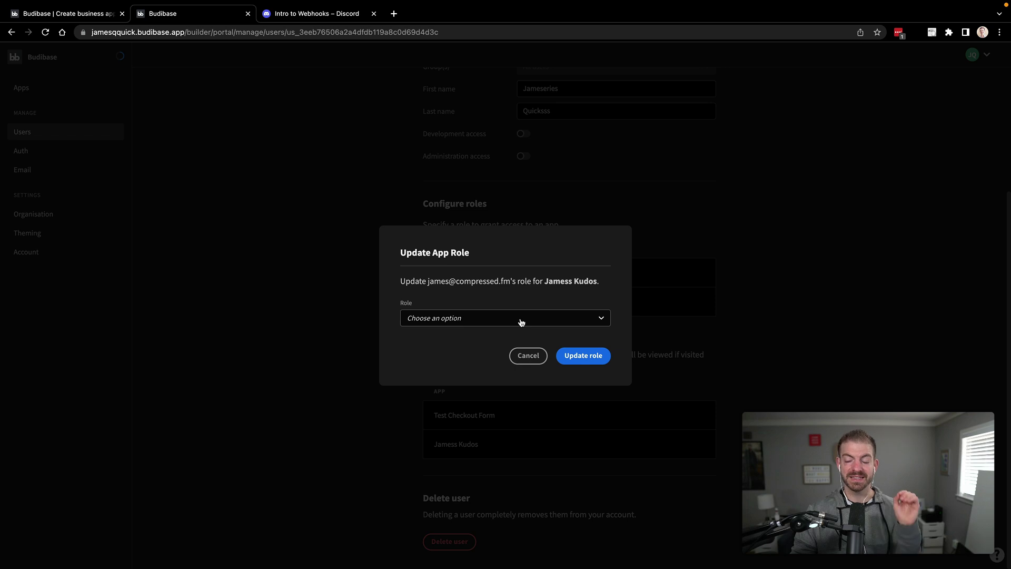
click(522, 318)
click(421, 373)
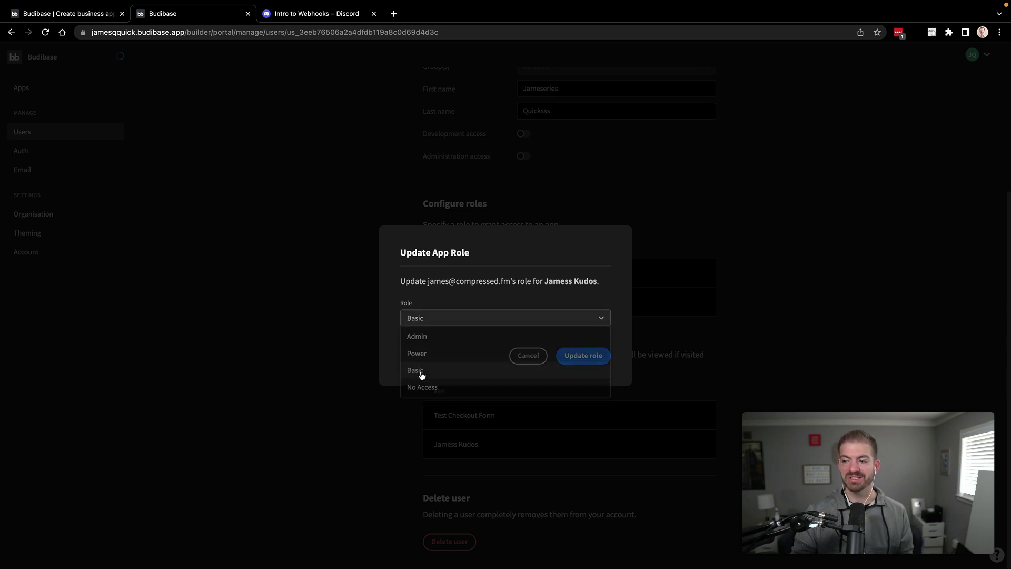
click(591, 352)
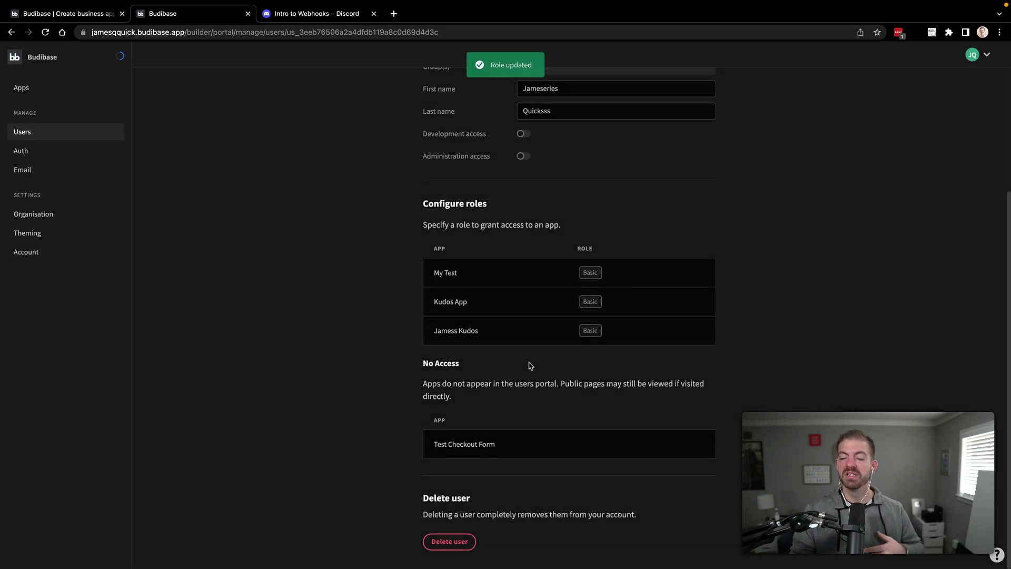
Reopen the new Kudos app from the portal and check its Users and Kudo tables
click(43, 57)
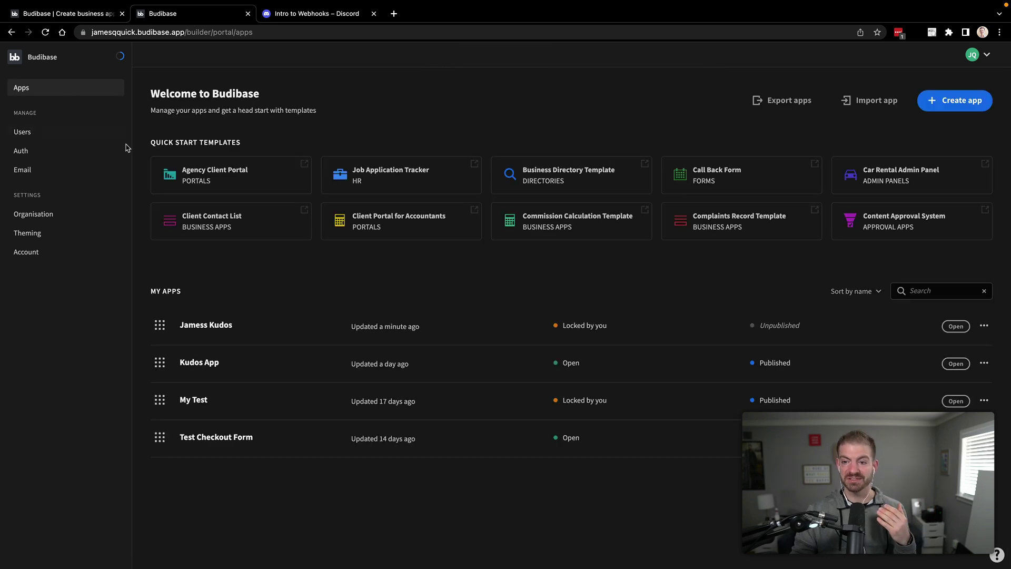
click(209, 326)
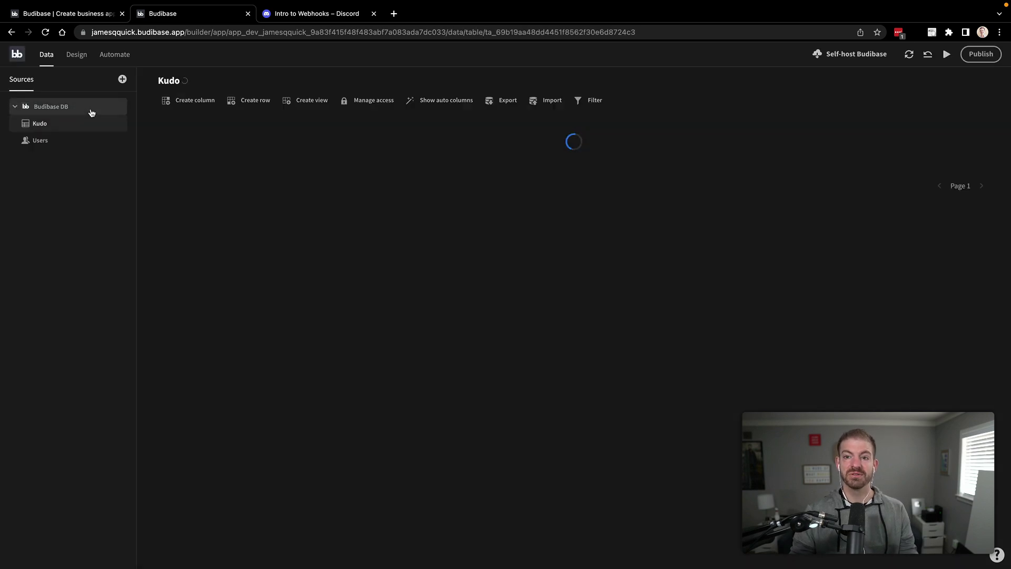
click(36, 142)
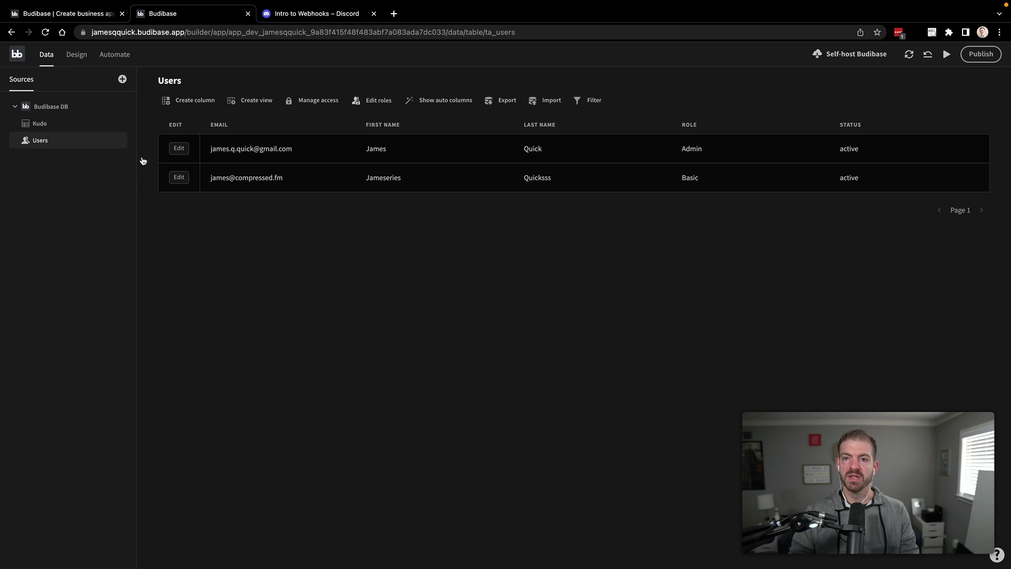
click(79, 129)
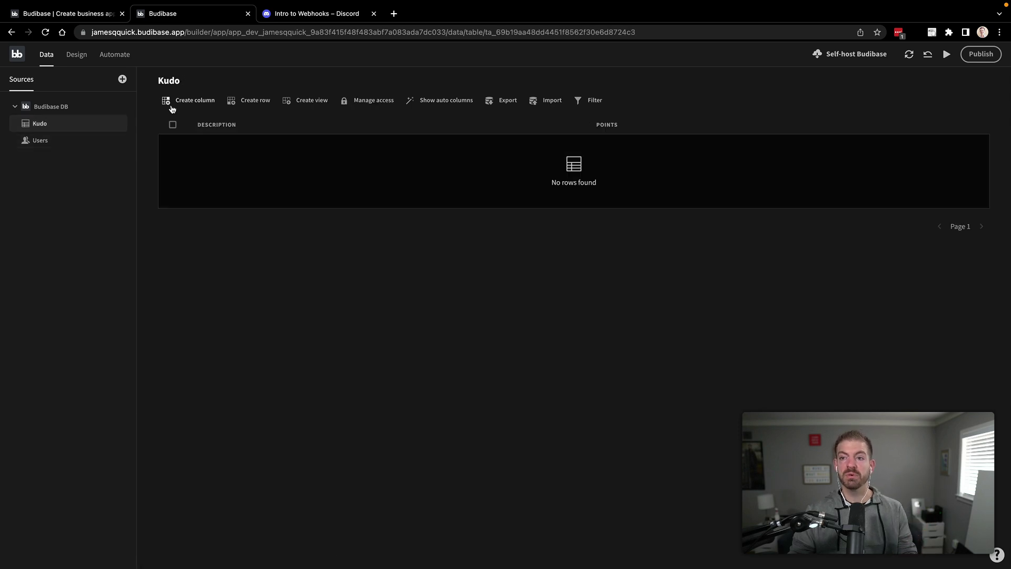
Add a Relationship column named Receiver to the Kudo table, linking one Users row to many Kudo rows, with ReceivedKudos as the other table's column name
click(185, 105)
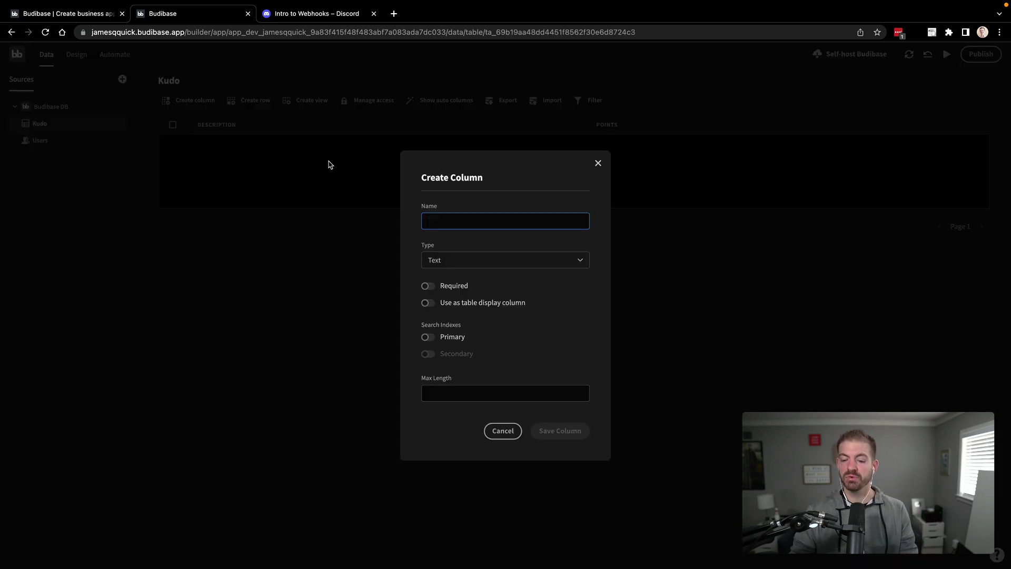
text(Receiver)
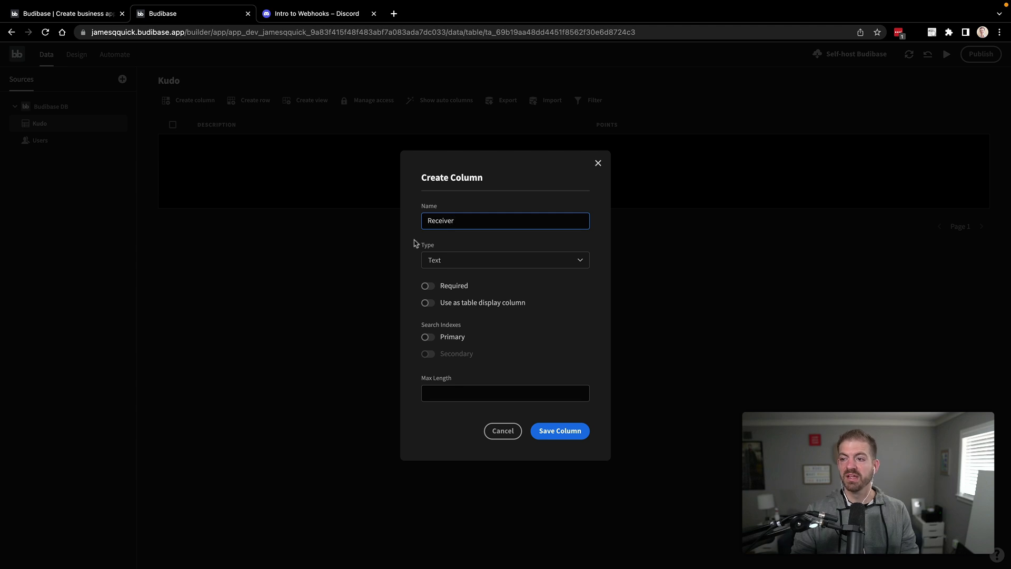
click(440, 262)
scroll(488, 363, down, 3)
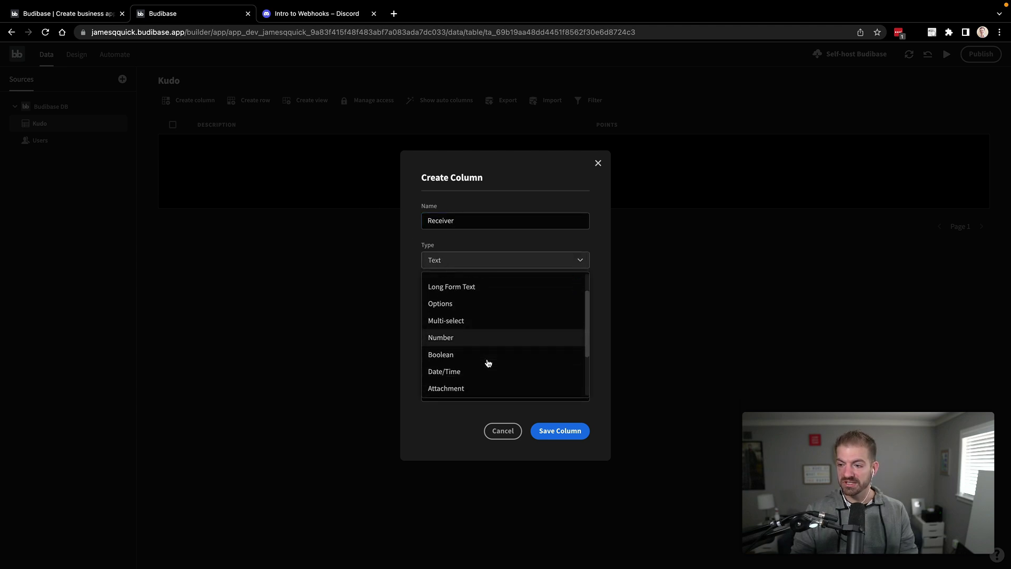
click(480, 338)
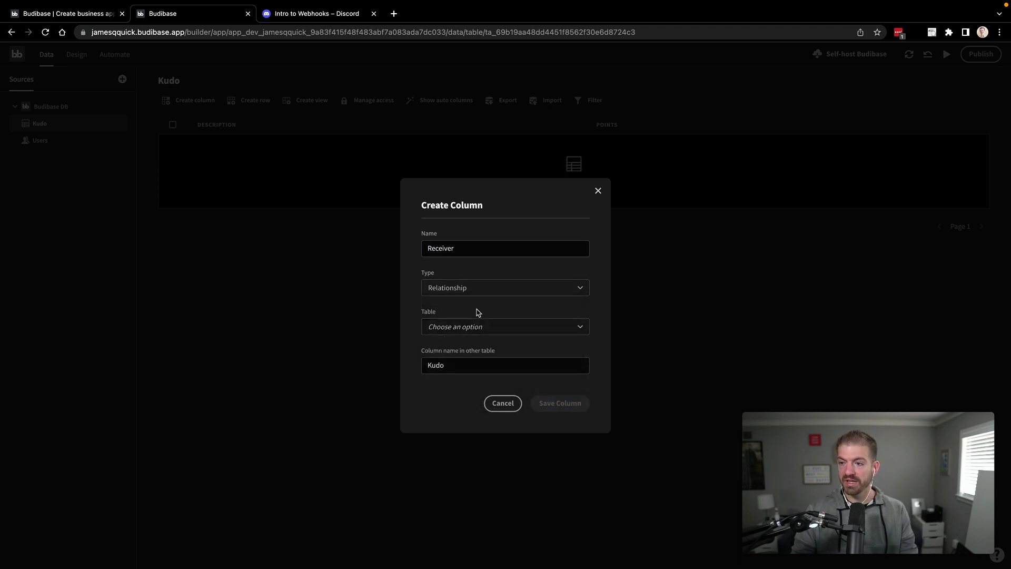
click(469, 327)
click(458, 367)
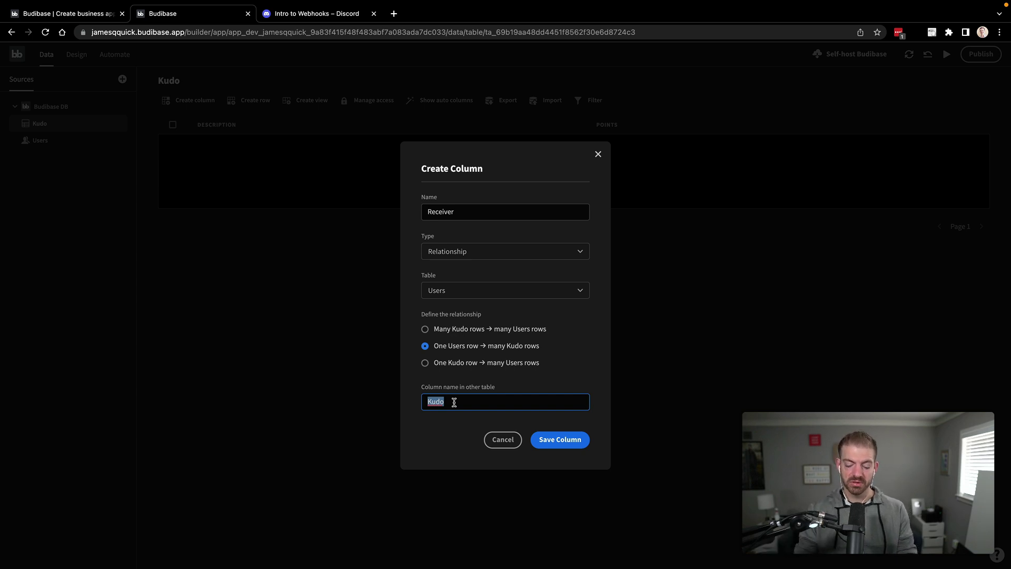
text(Received)
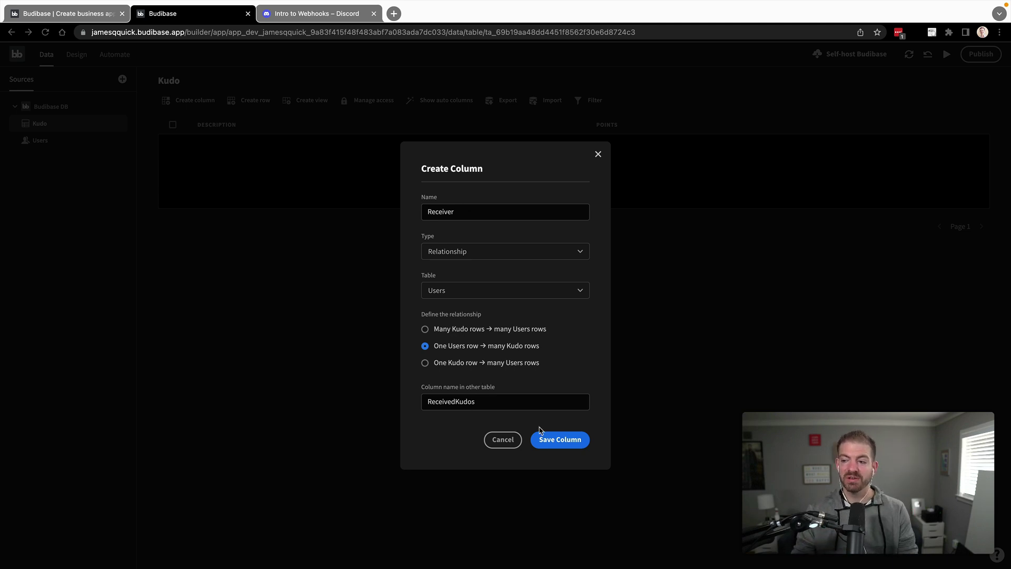
click(552, 443)
click(553, 442)
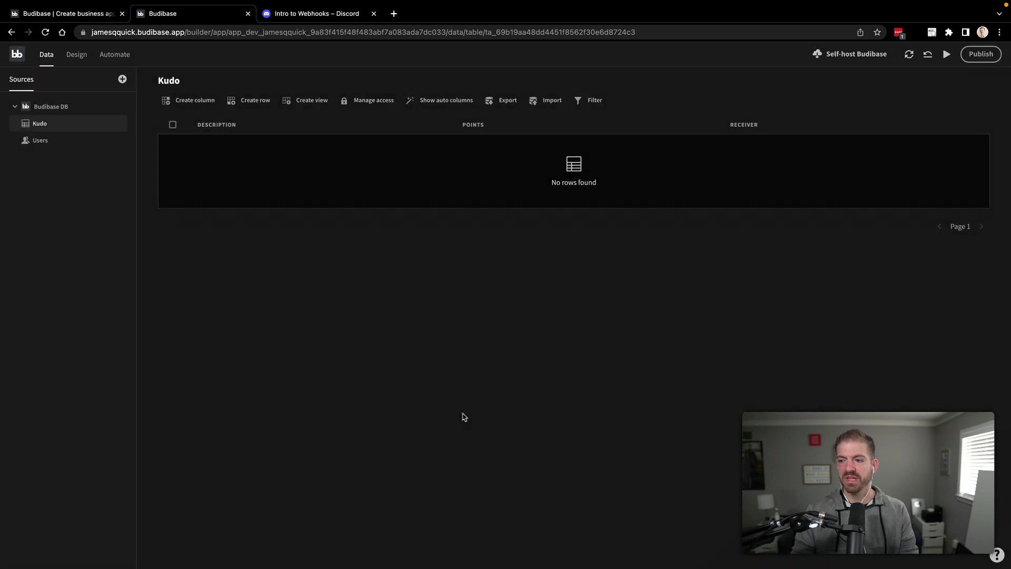
Add a Relationship column named Giver to the Kudo table, linking one Users row to many Kudo rows, with GivenKudos as the other table's column name
click(191, 100)
text(Giver)
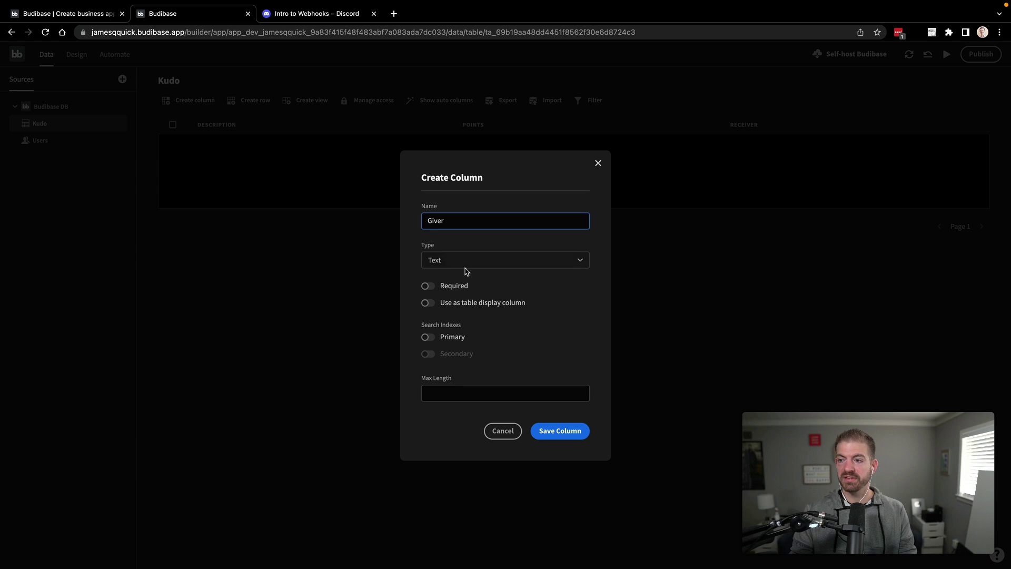
click(457, 261)
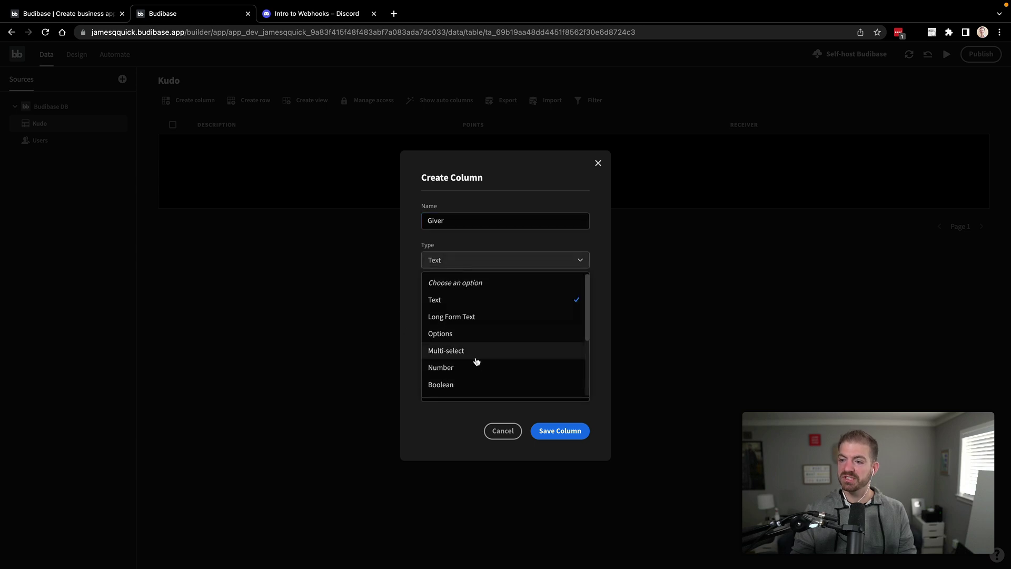
scroll(476, 361, down, 3)
click(456, 336)
click(456, 329)
click(444, 366)
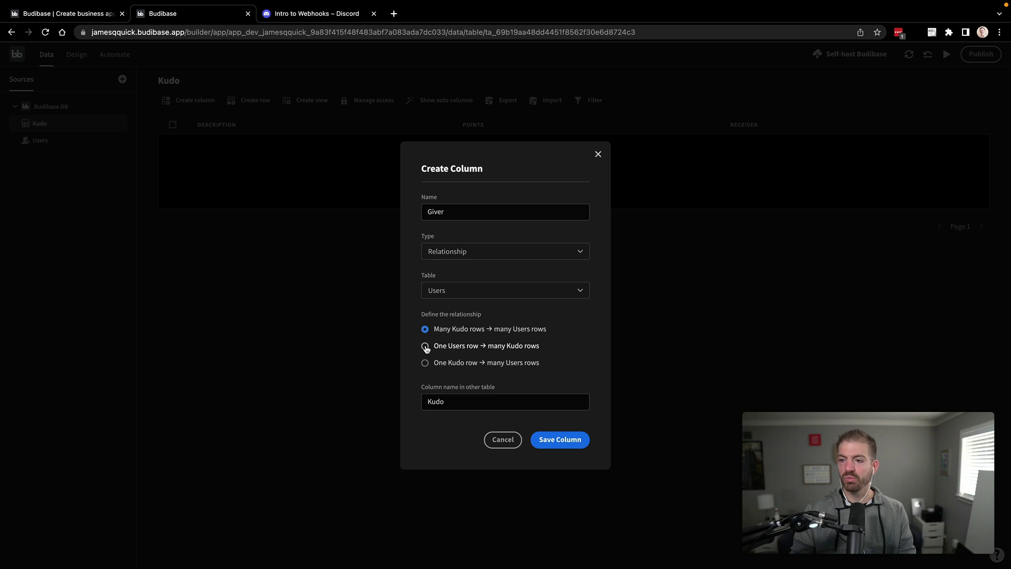
click(425, 347)
double_click(457, 403)
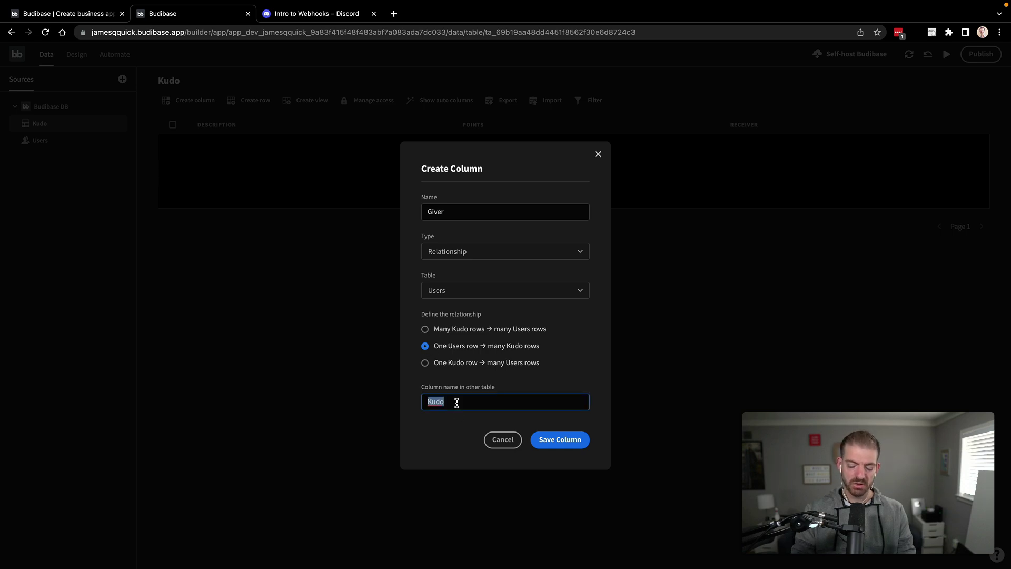
text(Given)
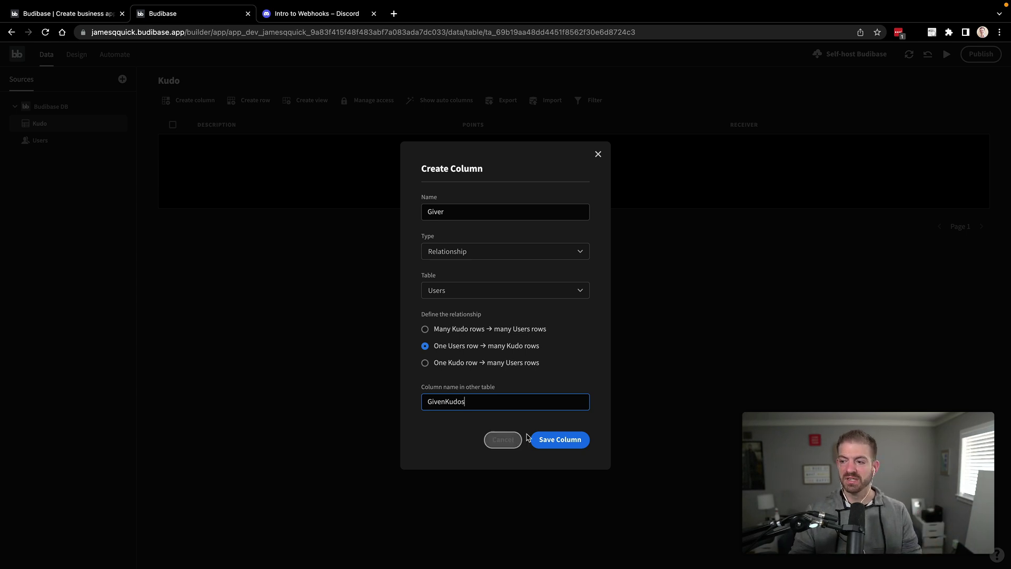
click(561, 439)
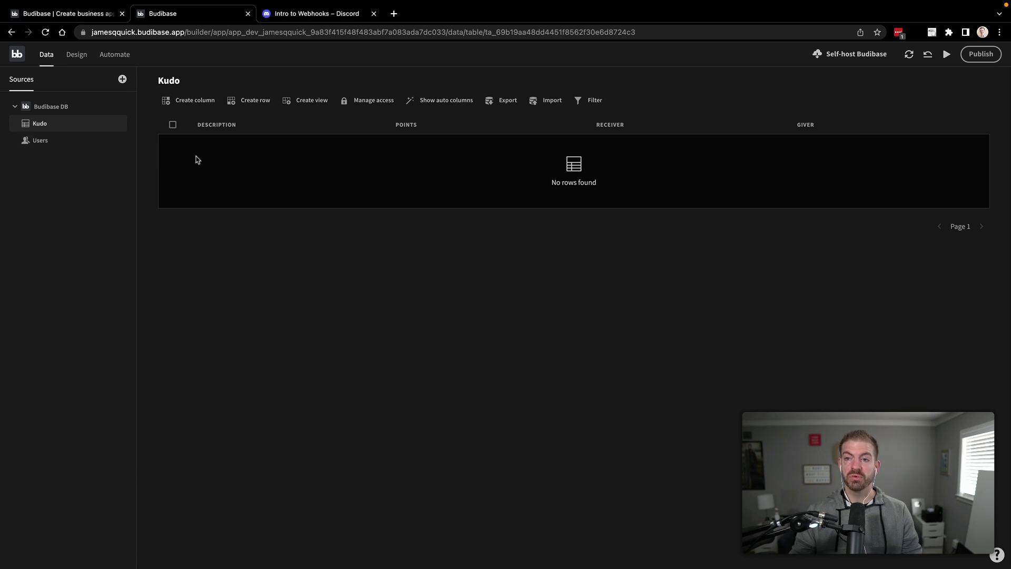
Add the autogenerated Kudo screens to the app's design
click(77, 55)
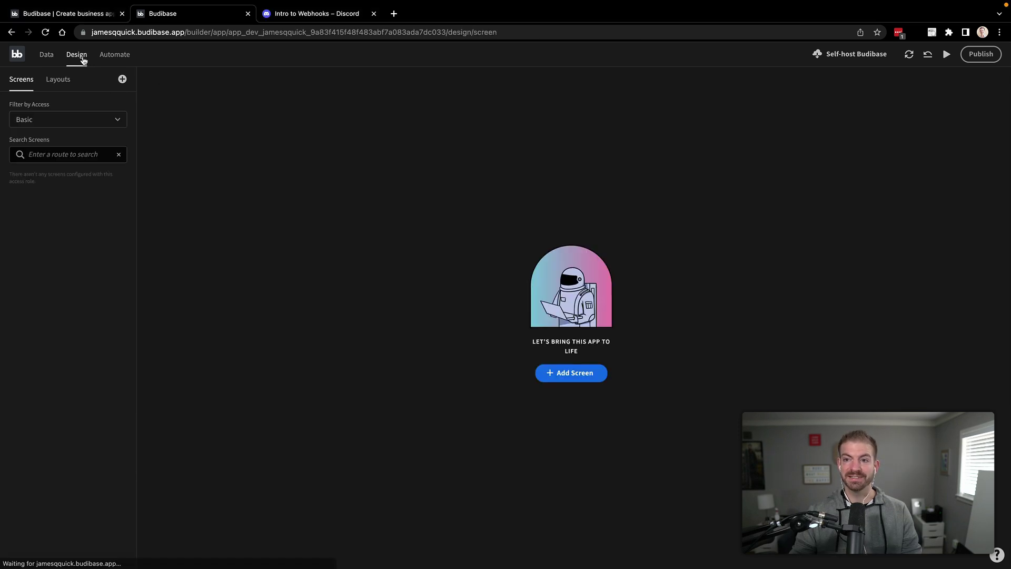
click(83, 57)
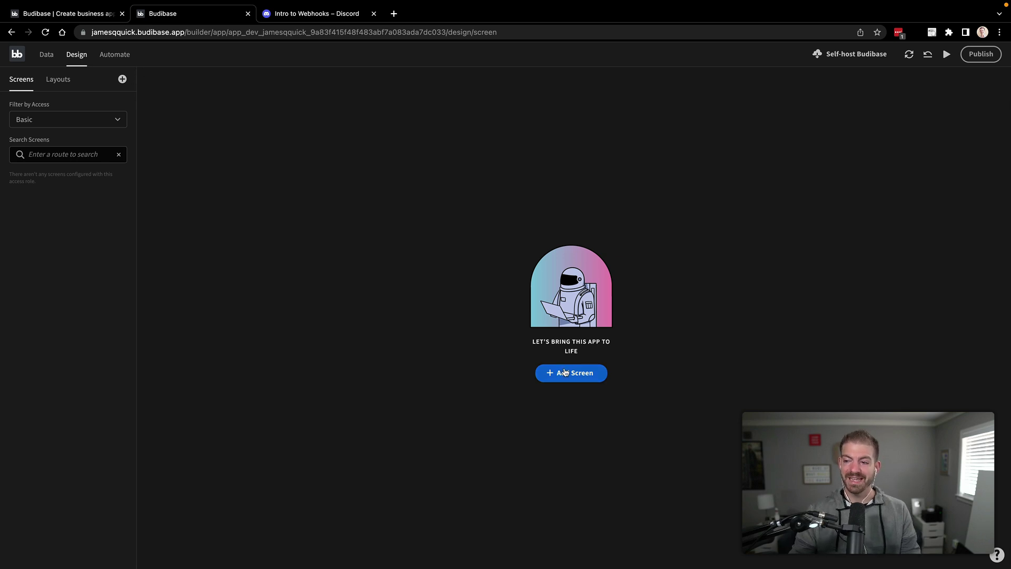
click(582, 380)
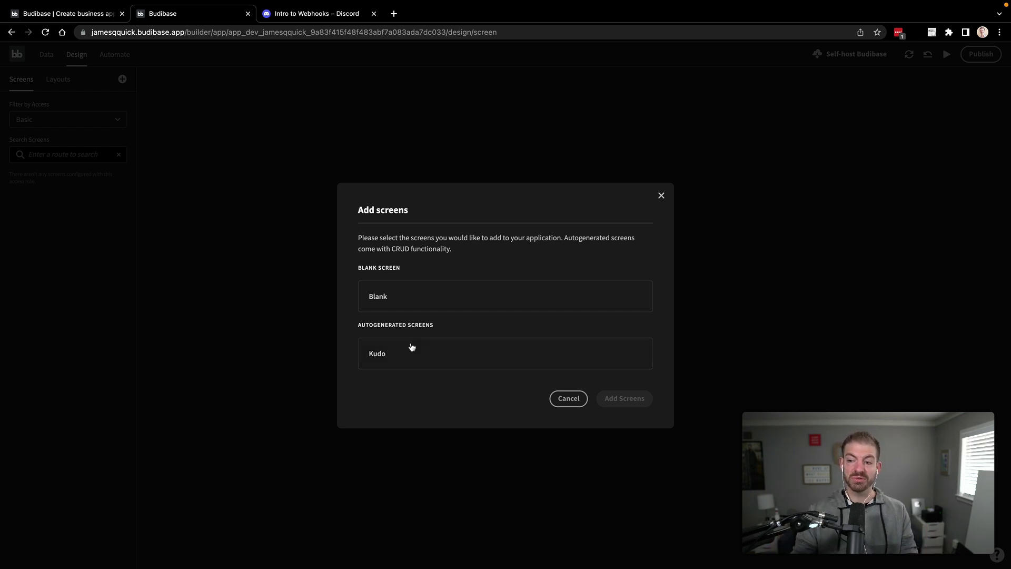
click(388, 353)
click(631, 398)
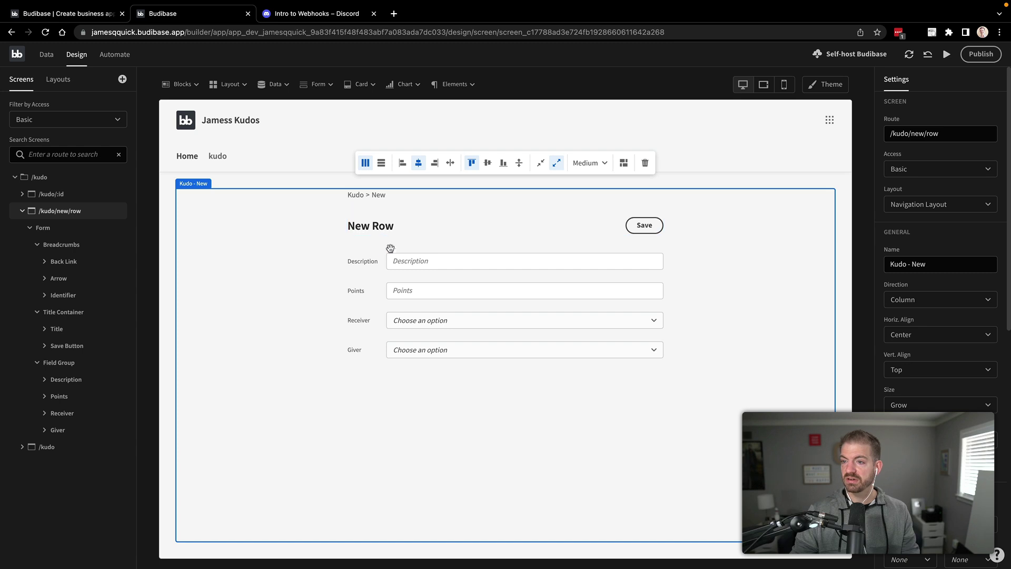
Update the form fields in the Field Group of the /kudo/new/row screen to match the Kudo schema
click(370, 254)
click(361, 211)
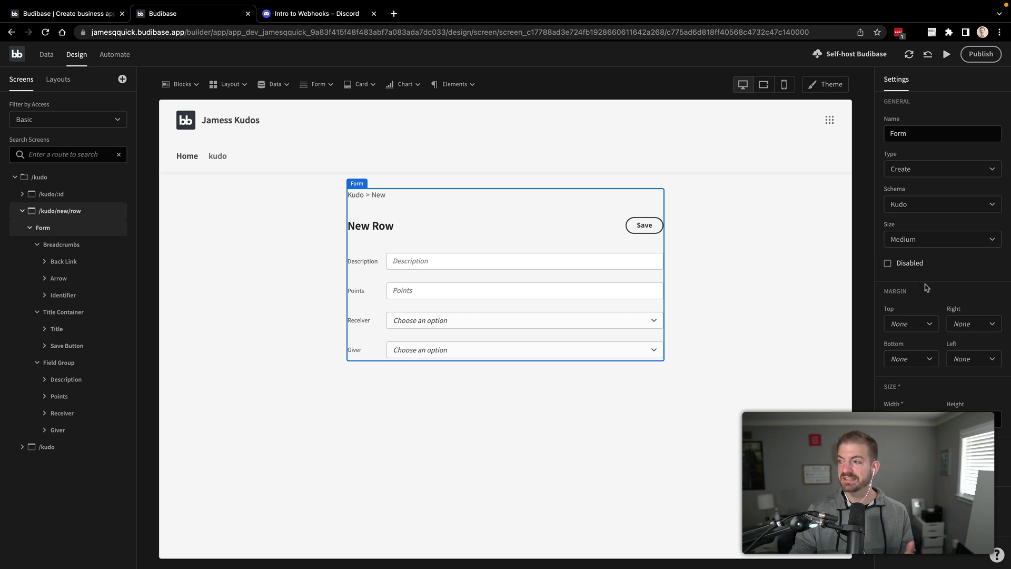
click(59, 362)
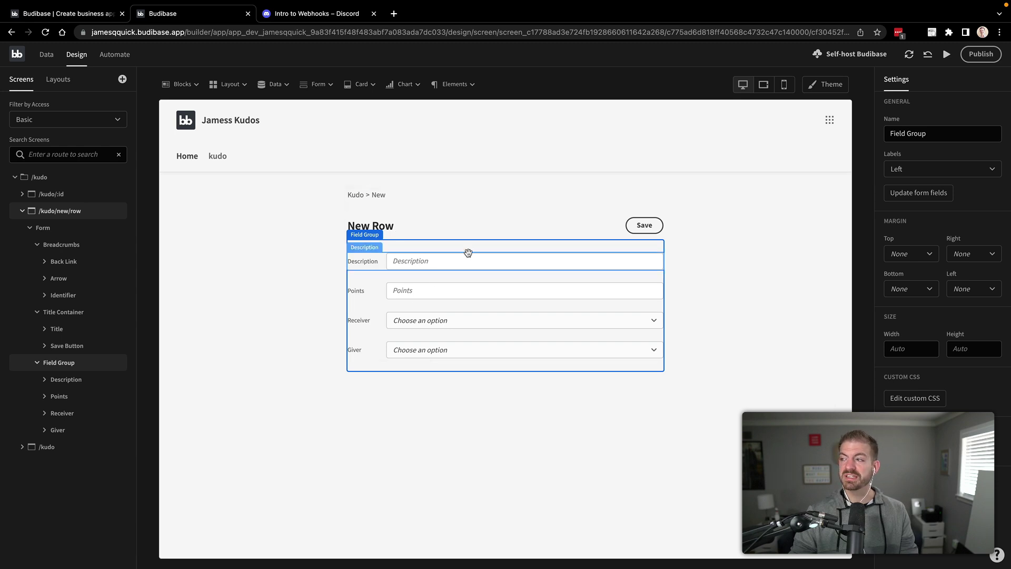
click(919, 193)
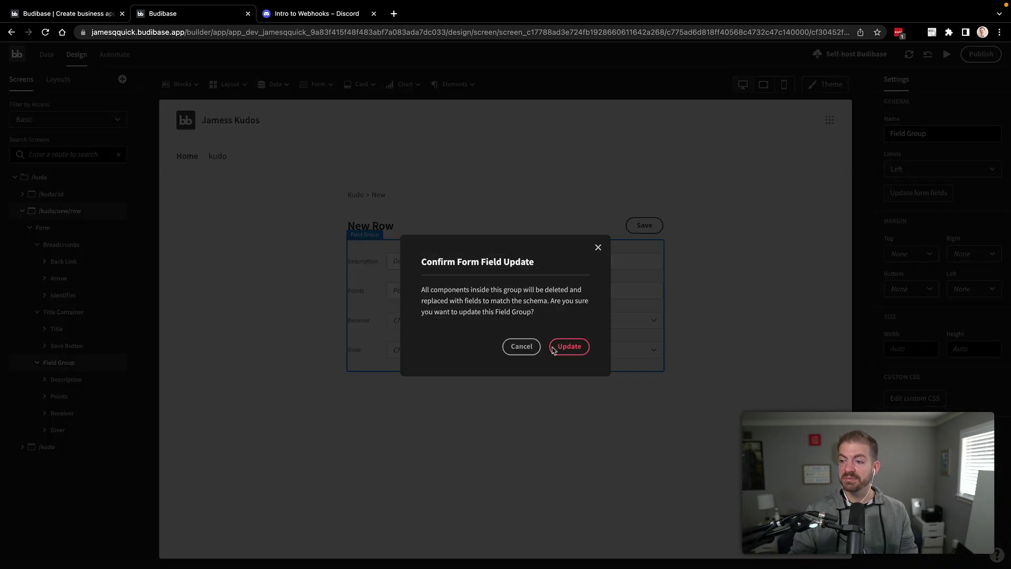
click(573, 346)
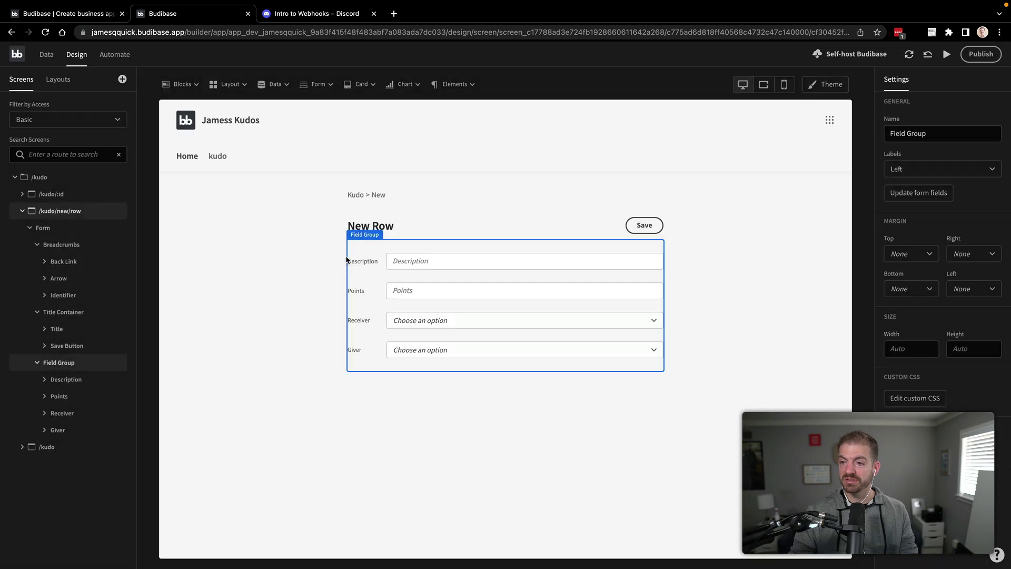
Delete the Points and Giver fields from the New Row form
click(356, 290)
key(Delete)
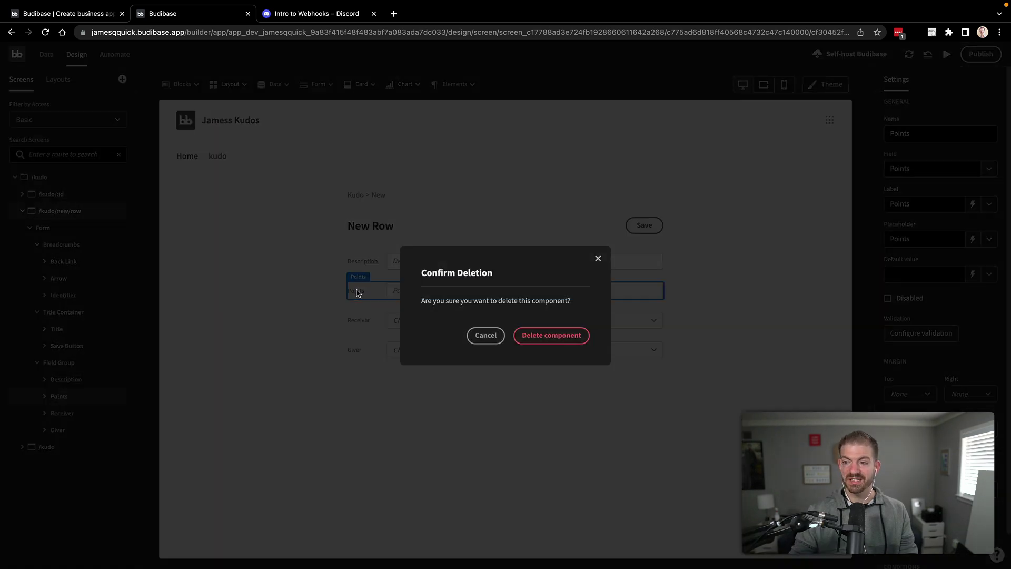
click(547, 335)
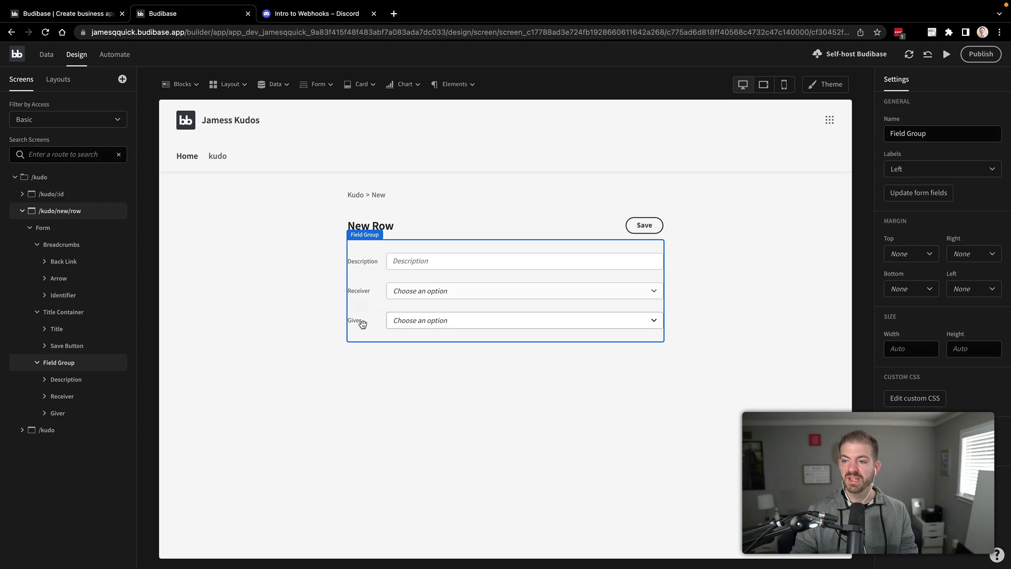
click(357, 323)
key(Delete)
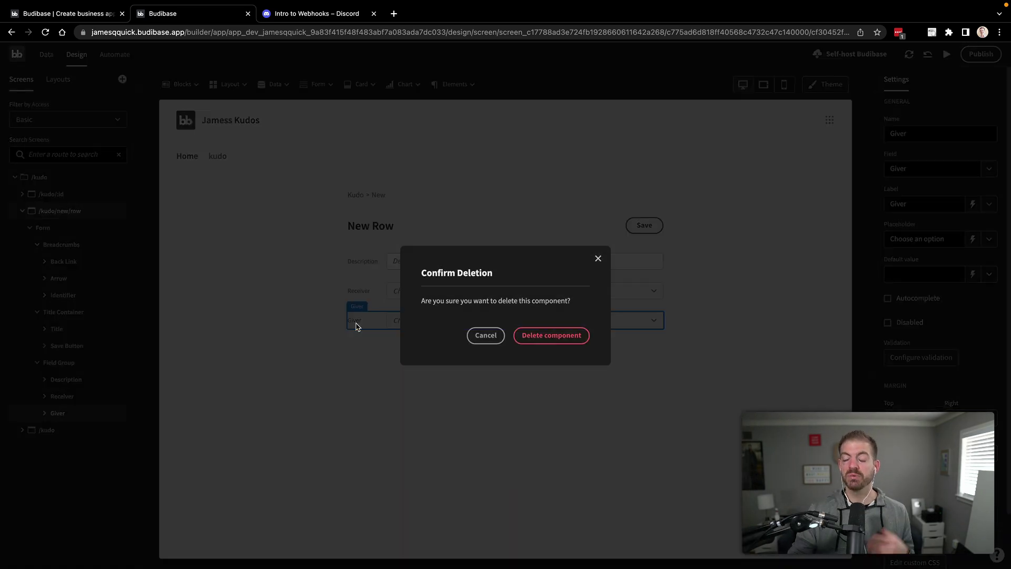
click(528, 336)
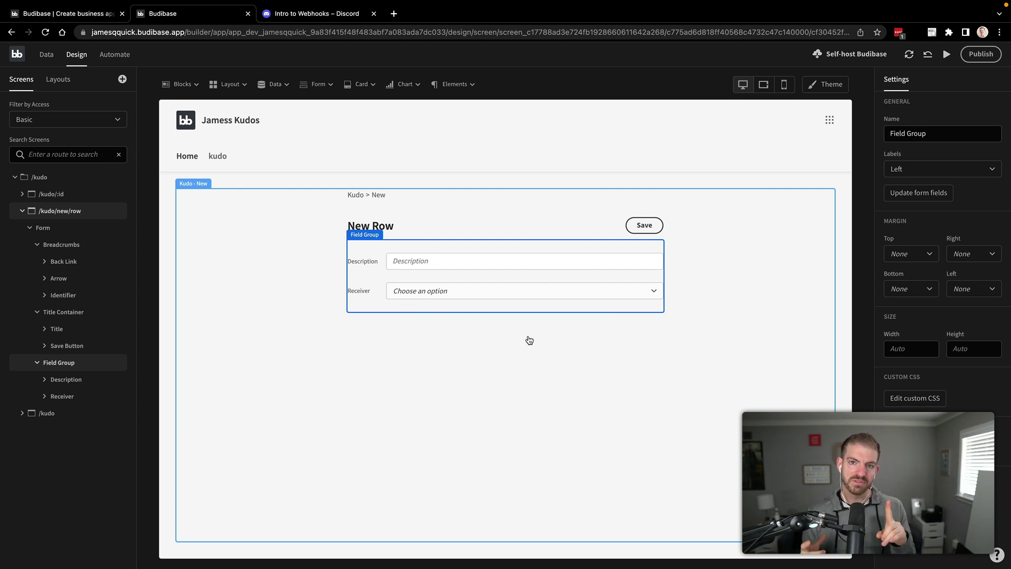
Add the Points column with a value of 1 to the Save Row action of the New Row form's Save button
click(518, 369)
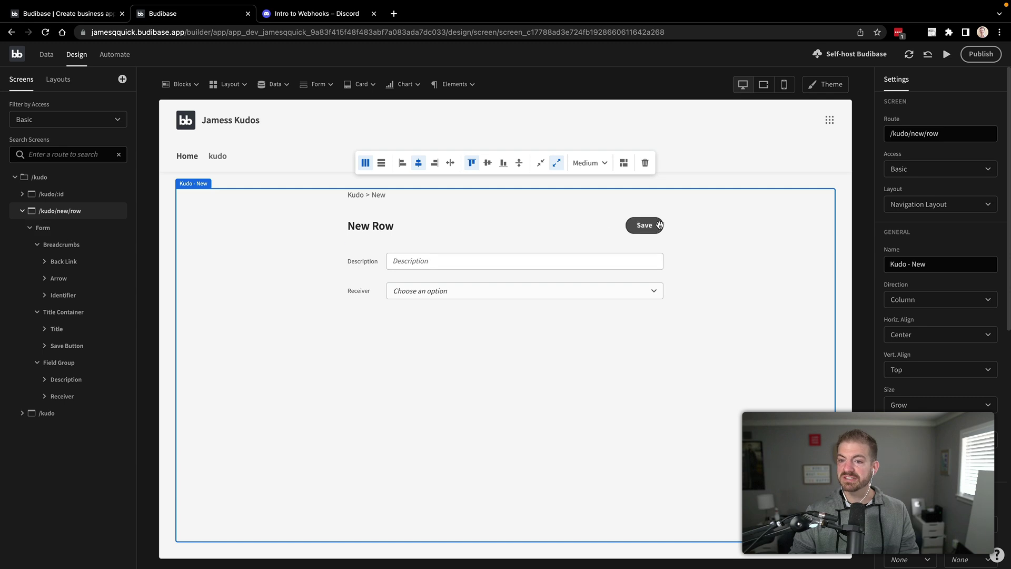
click(67, 345)
click(911, 322)
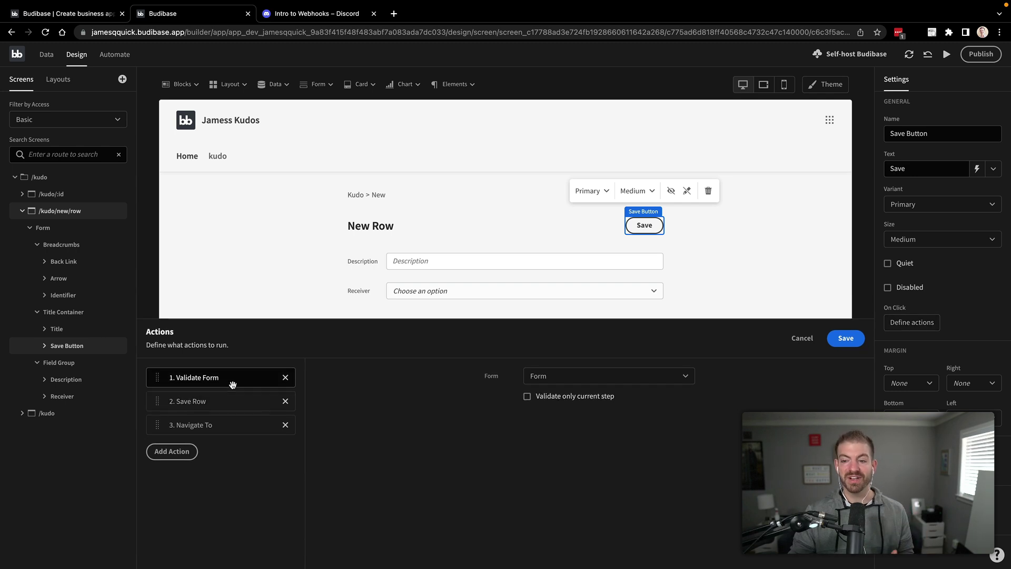
click(228, 405)
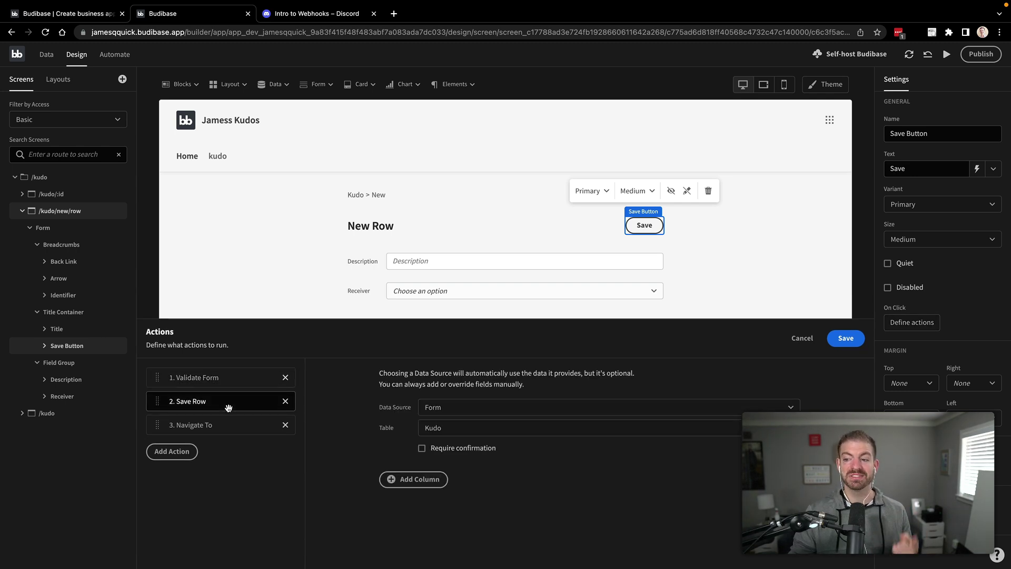
click(402, 478)
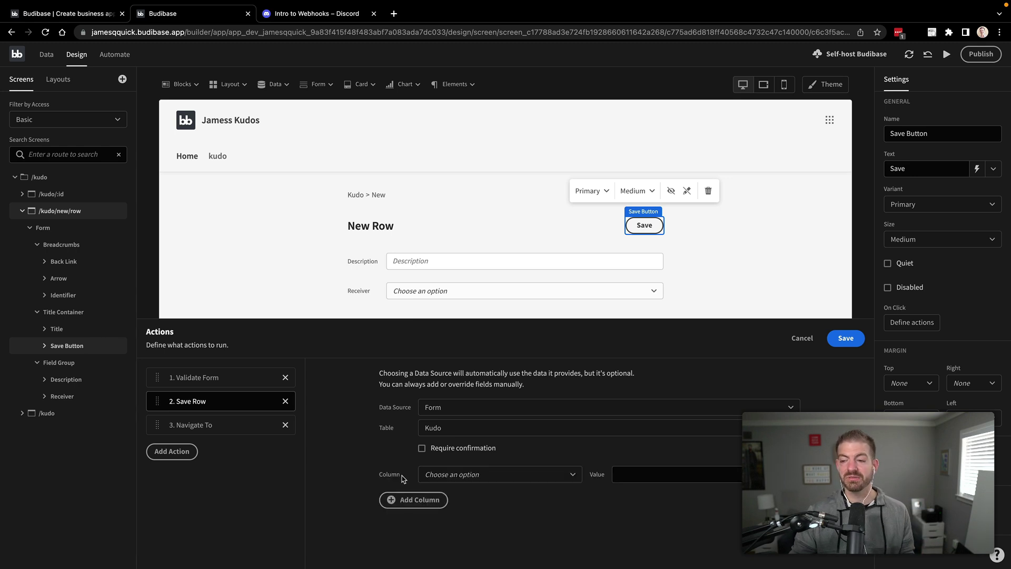
click(484, 476)
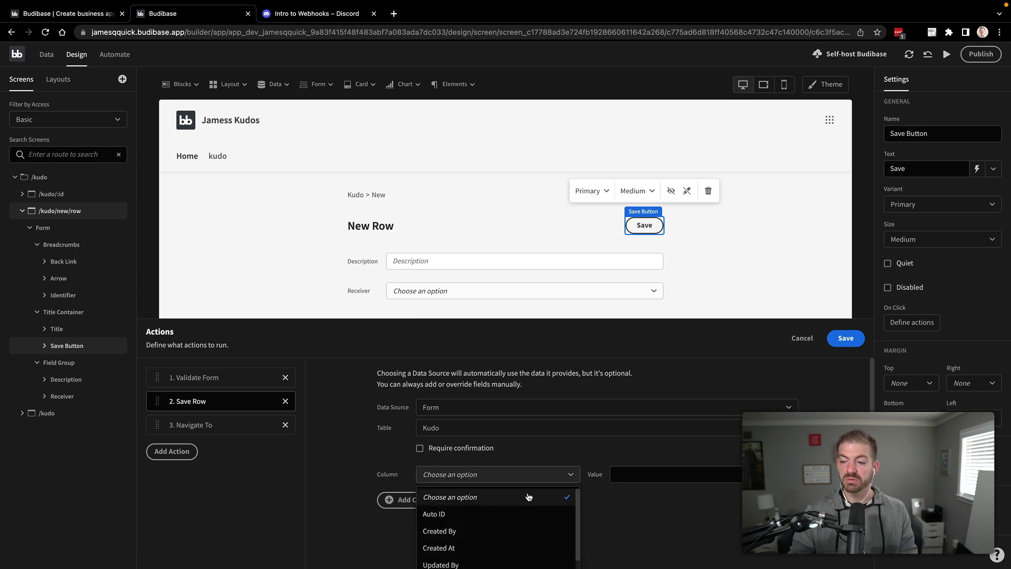
scroll(528, 500, down, 2)
click(470, 534)
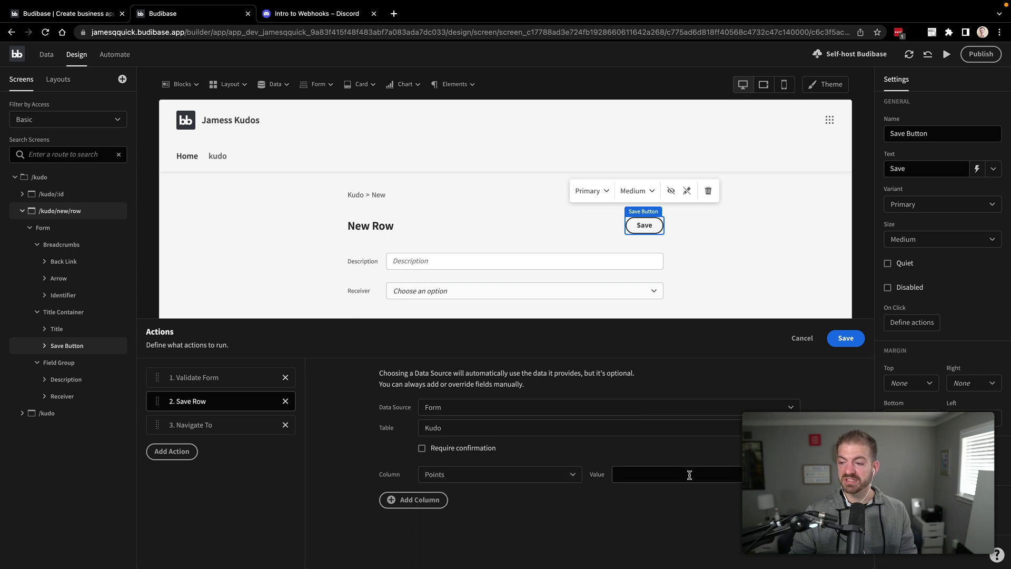
click(685, 474)
text(1)
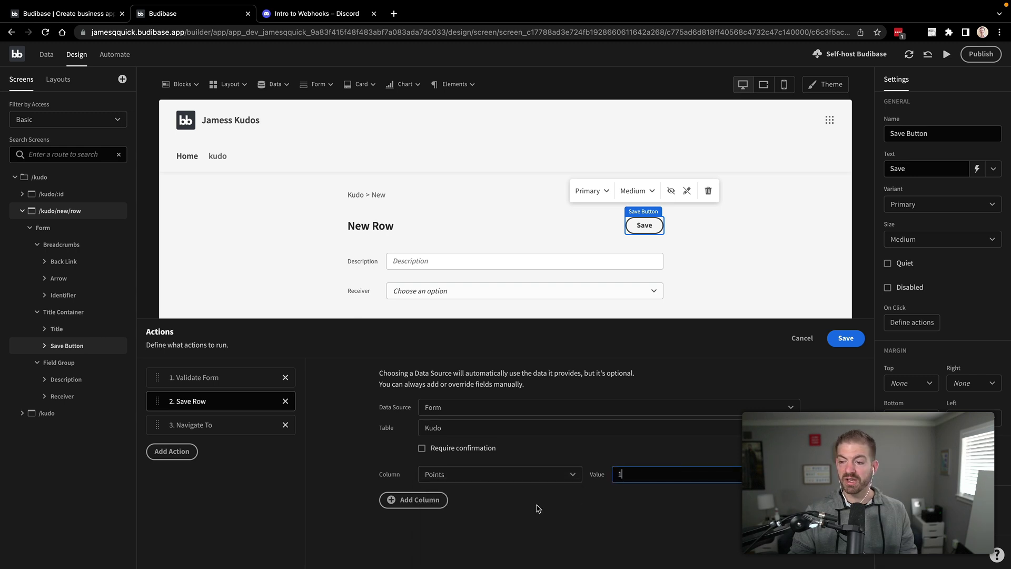
Add the Giver column with the value {{ Current User._id }} to the Save Row action and save the button's actions
click(424, 501)
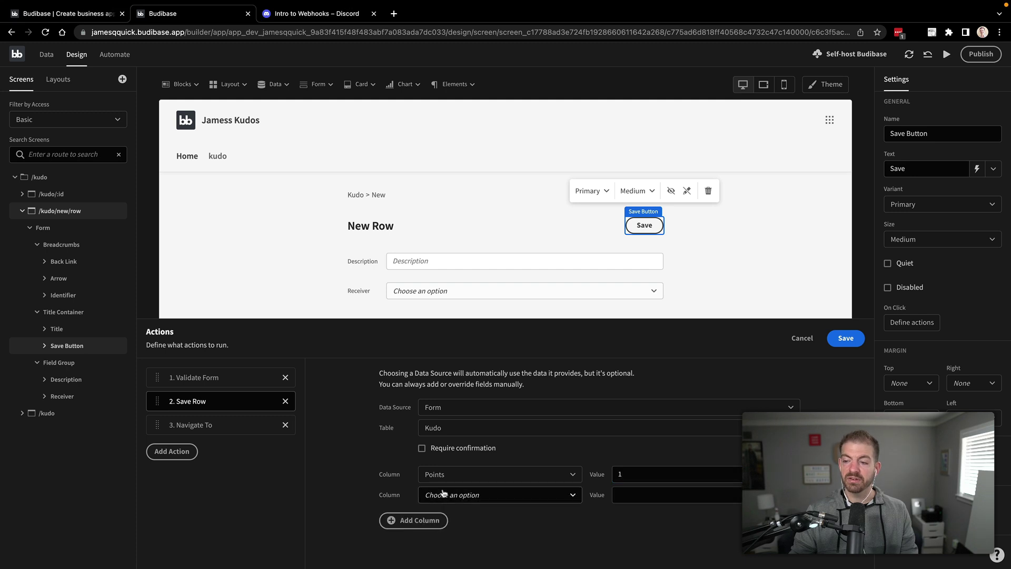
click(445, 495)
scroll(435, 547, down, 3)
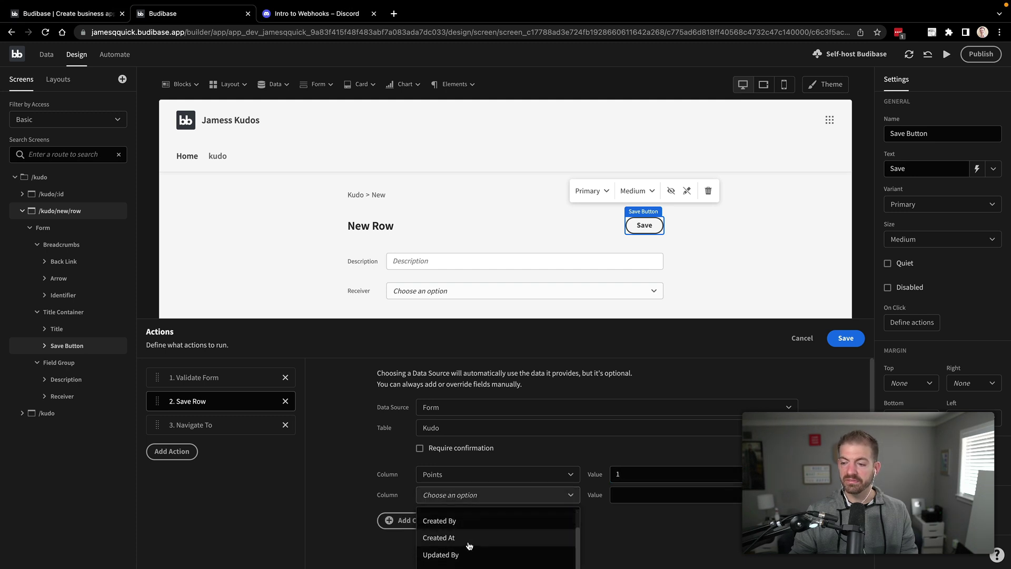
scroll(434, 550, down, 1)
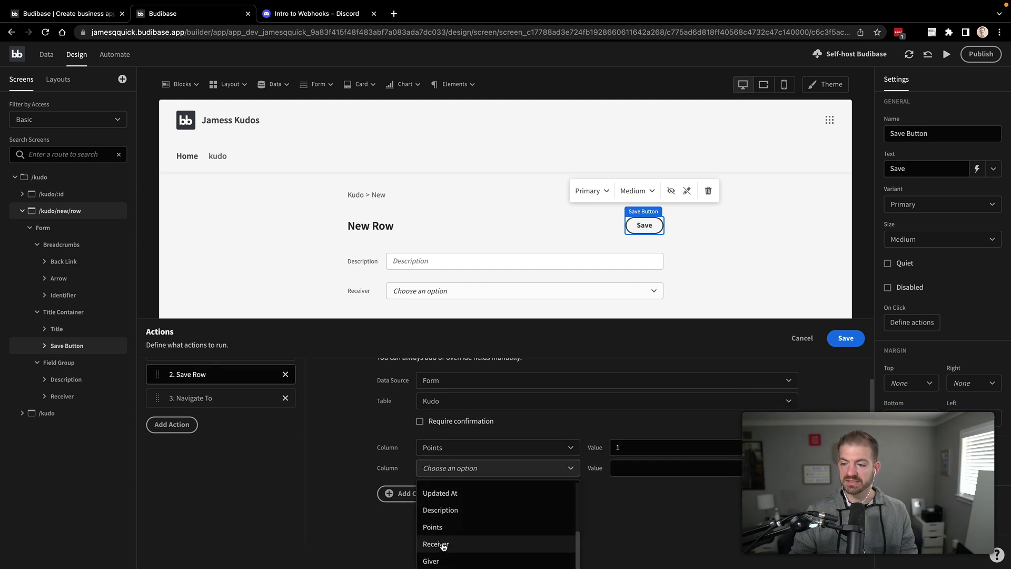
click(442, 560)
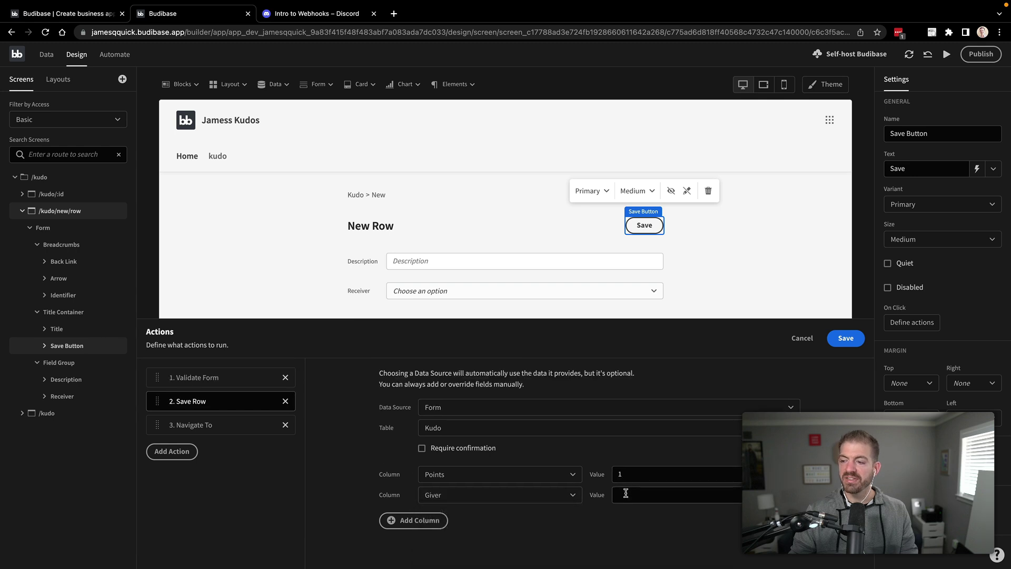
click(626, 494)
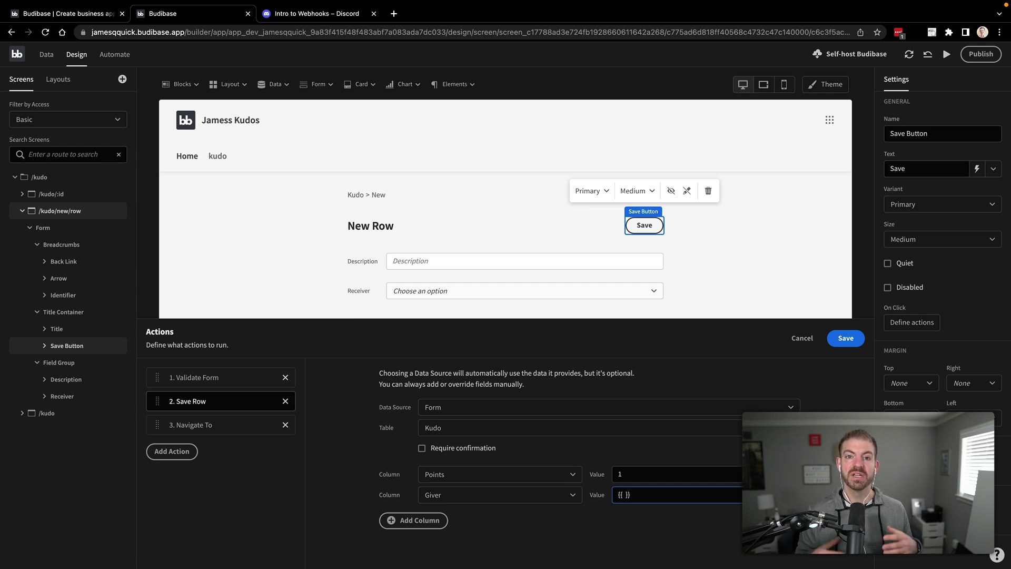
text({{ )
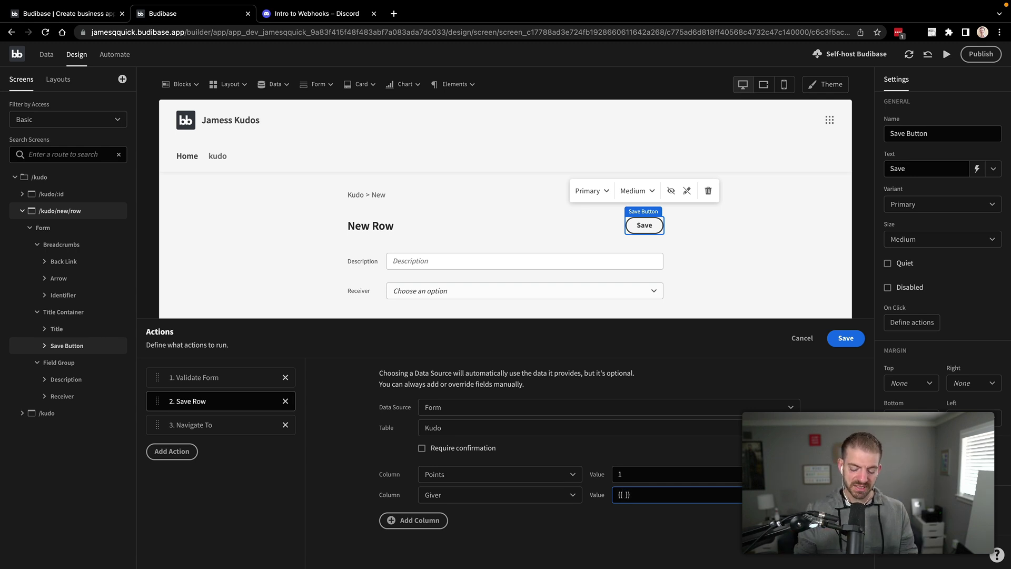
text(Current User )
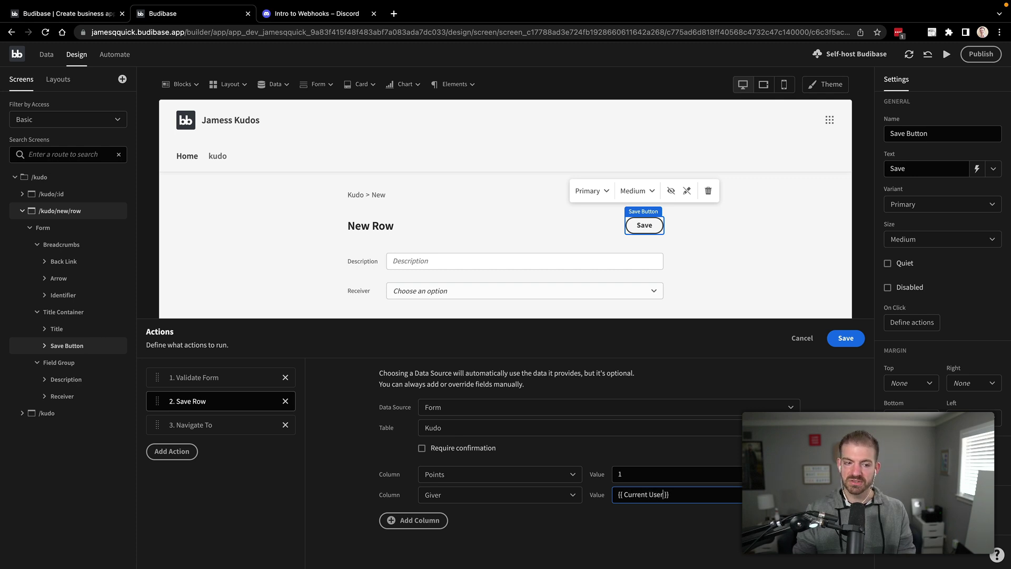
text(._id)
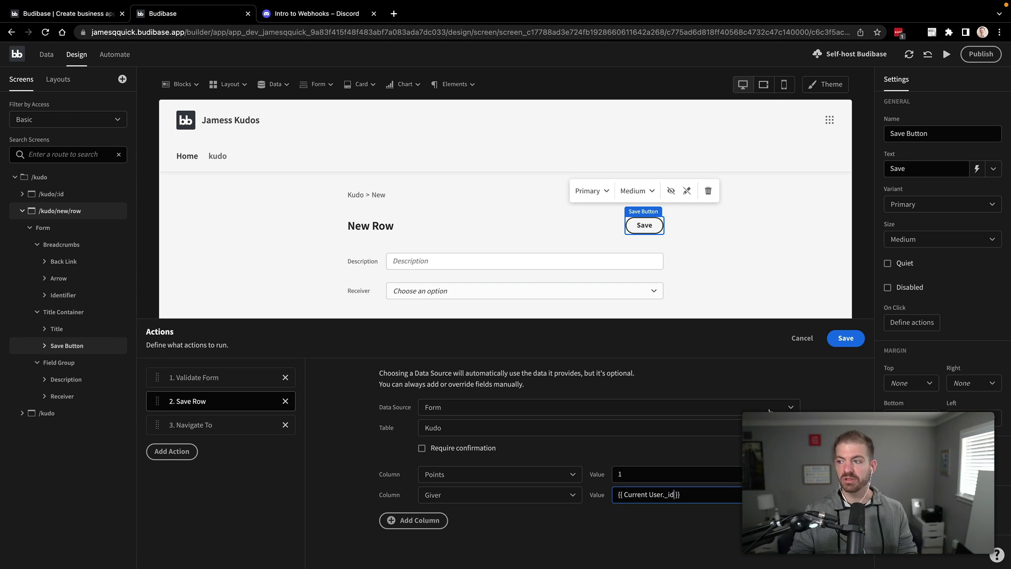
click(846, 337)
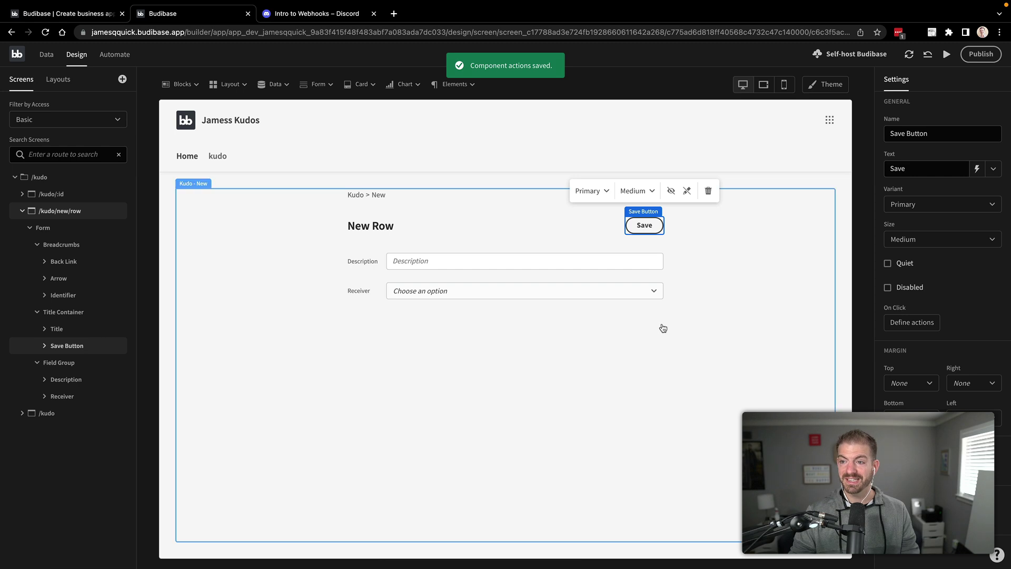
Preview the app and open the new-row form from its kudo screen
click(946, 55)
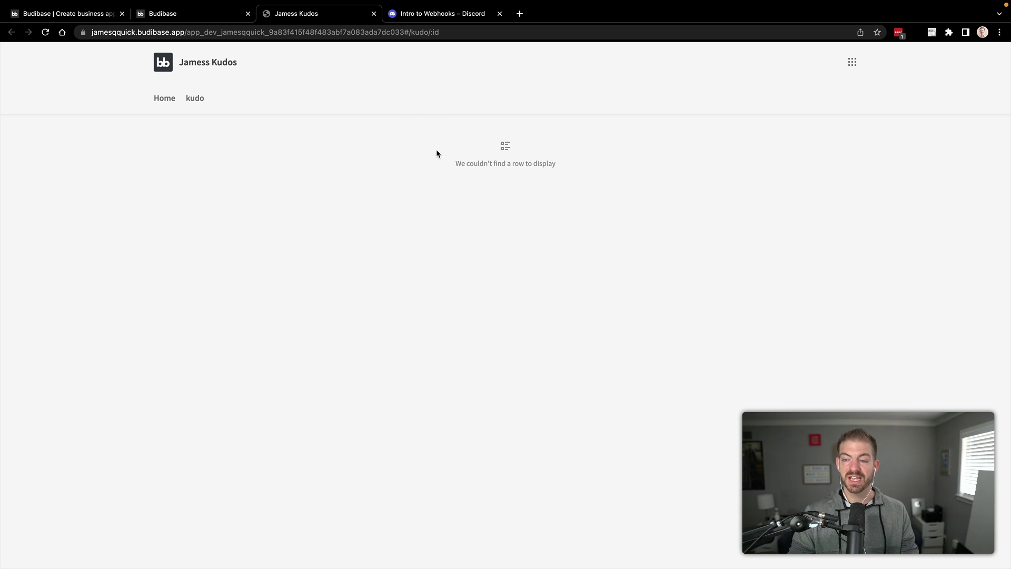
click(192, 103)
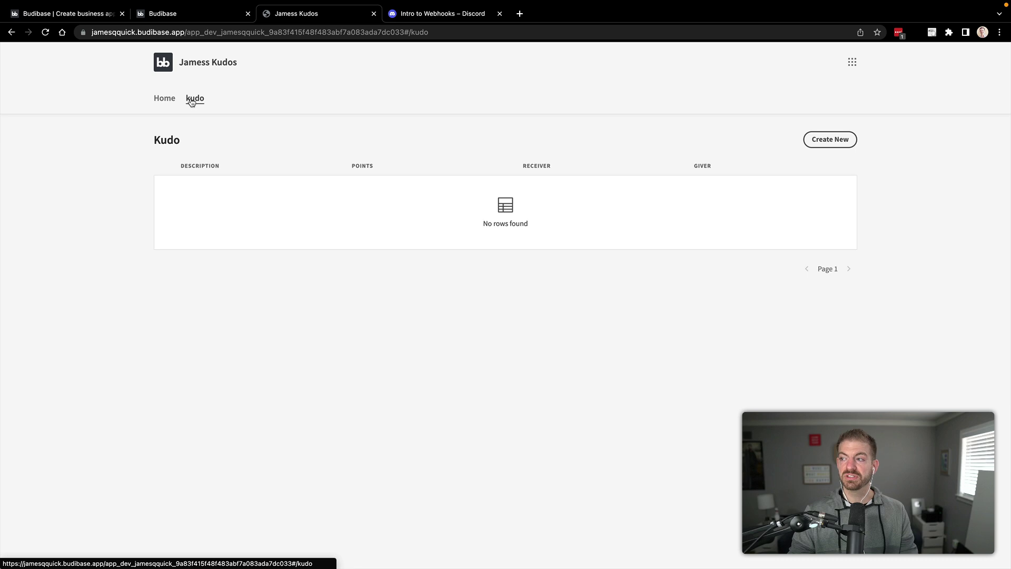
click(819, 141)
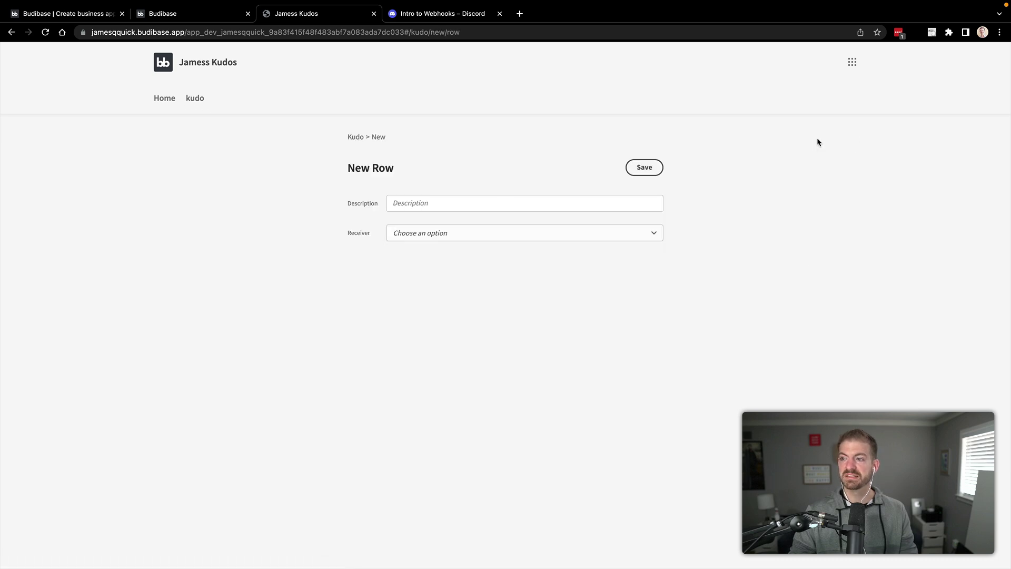
Save a kudo whose description says the receiver did a great job, with the second listed user as Receiver
click(473, 202)
text(Ja)
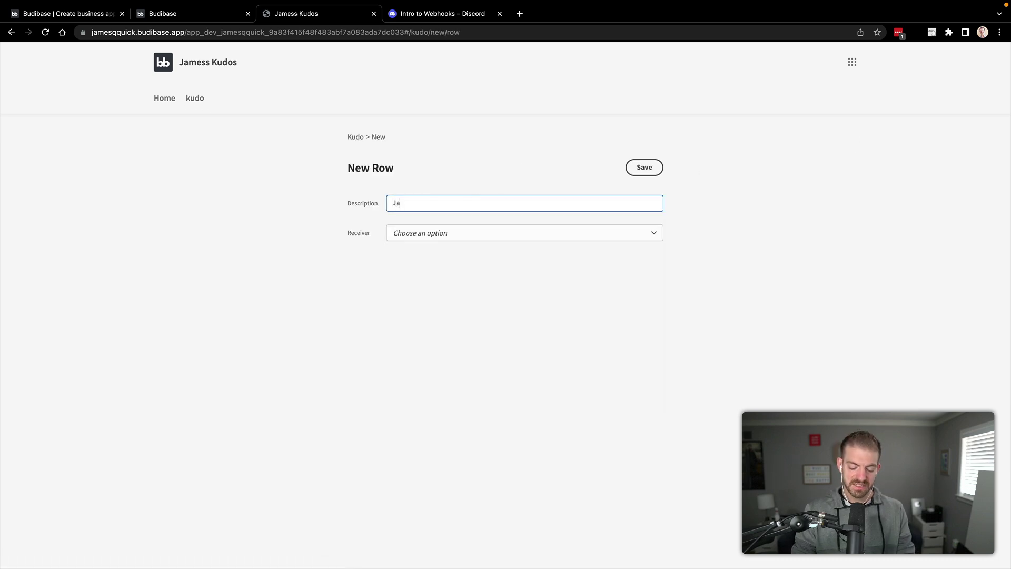
text(mes did a great job!)
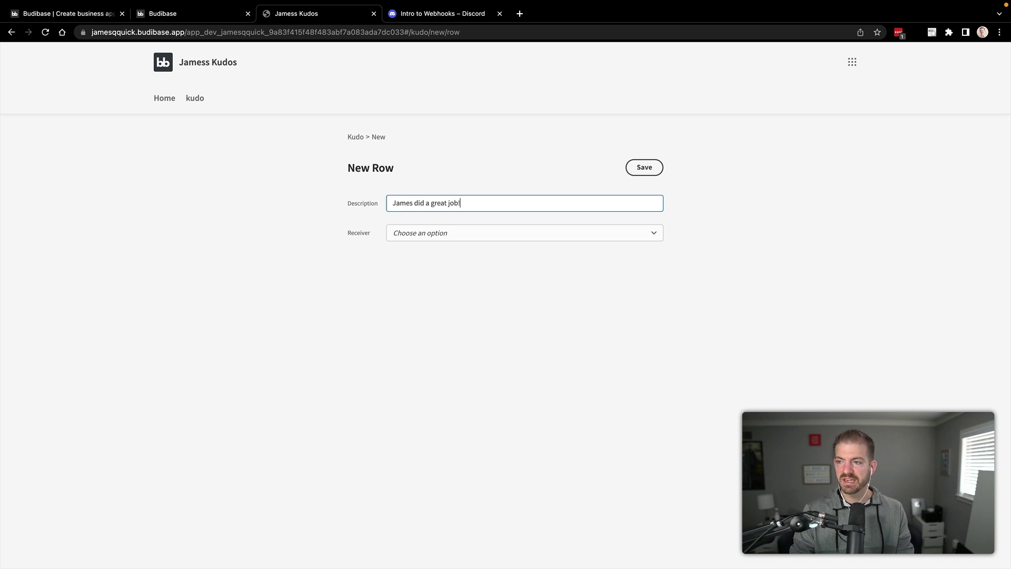
click(463, 232)
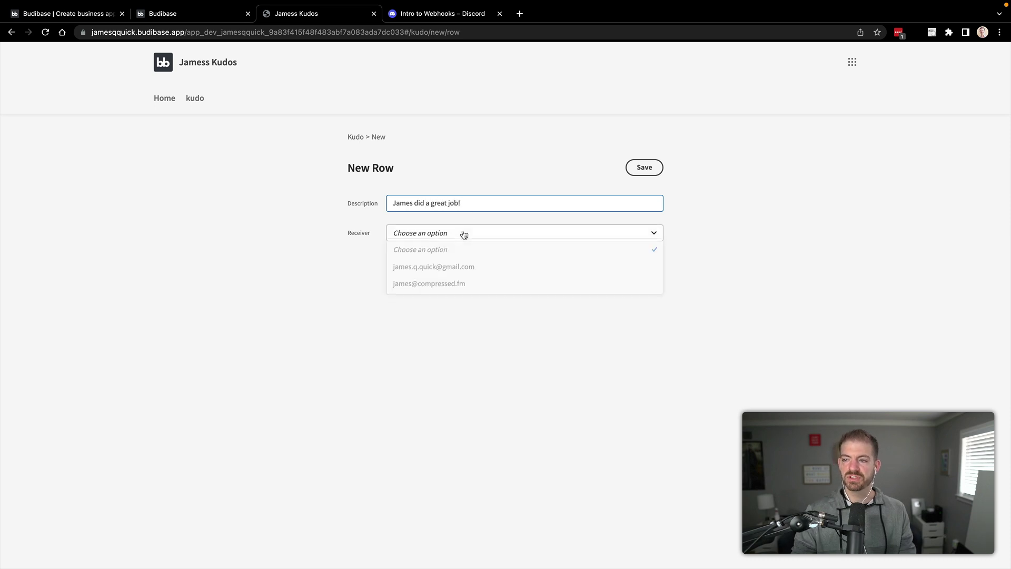
click(447, 289)
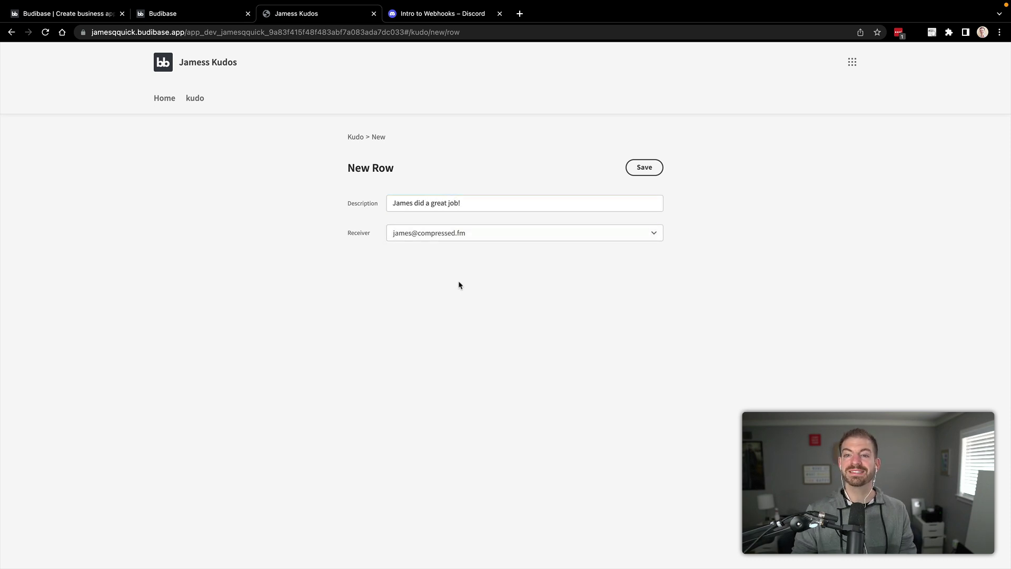
click(645, 168)
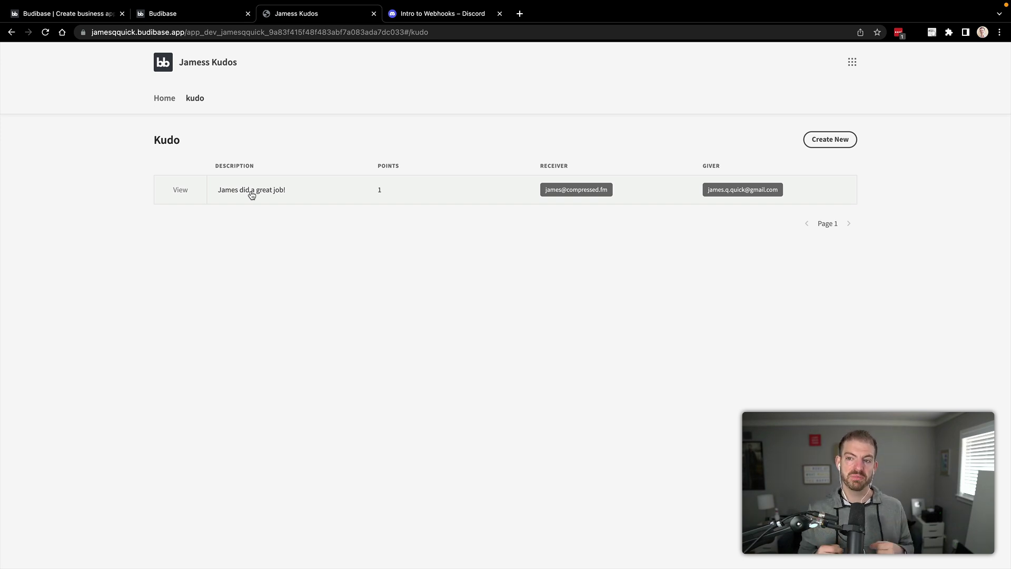
Create a second kudo with the description "Great job" and the second listed user as Receiver
click(813, 140)
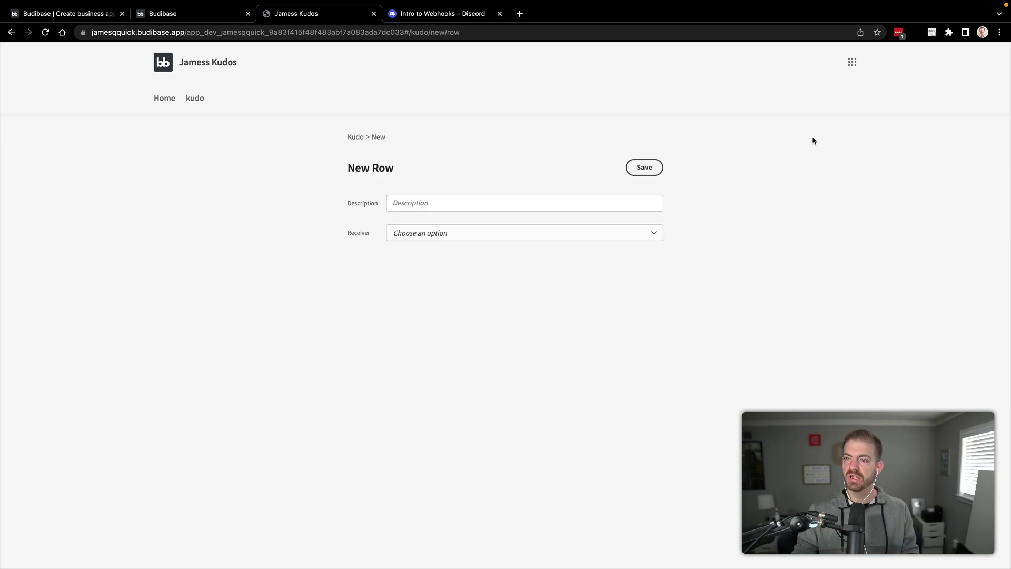
click(424, 205)
text(Great job)
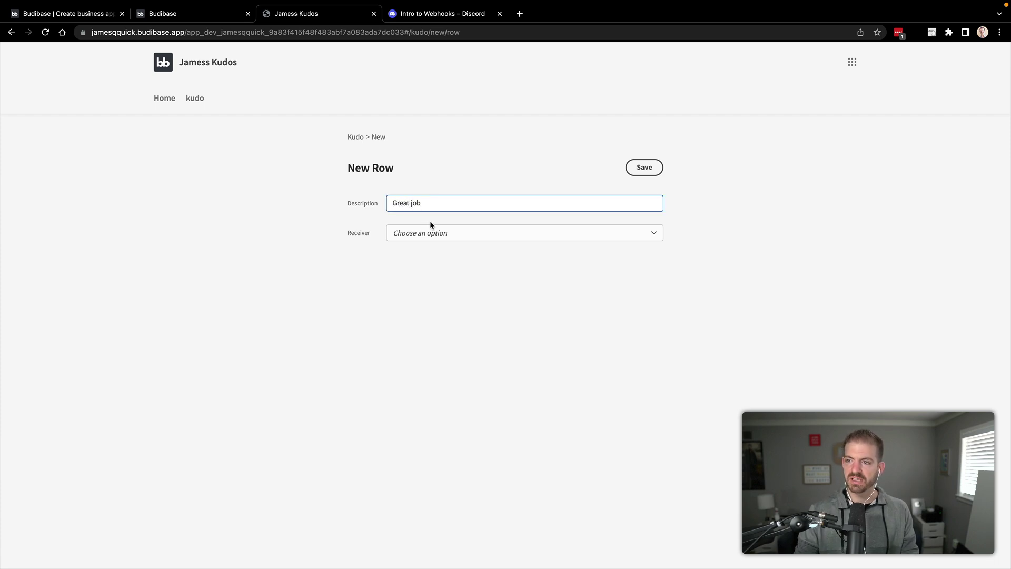
click(431, 229)
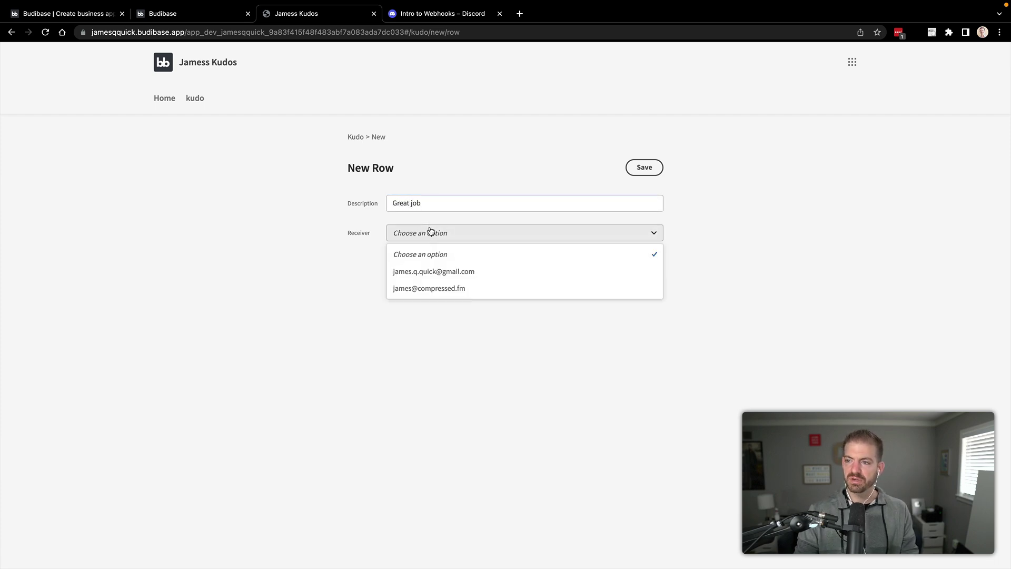
click(419, 290)
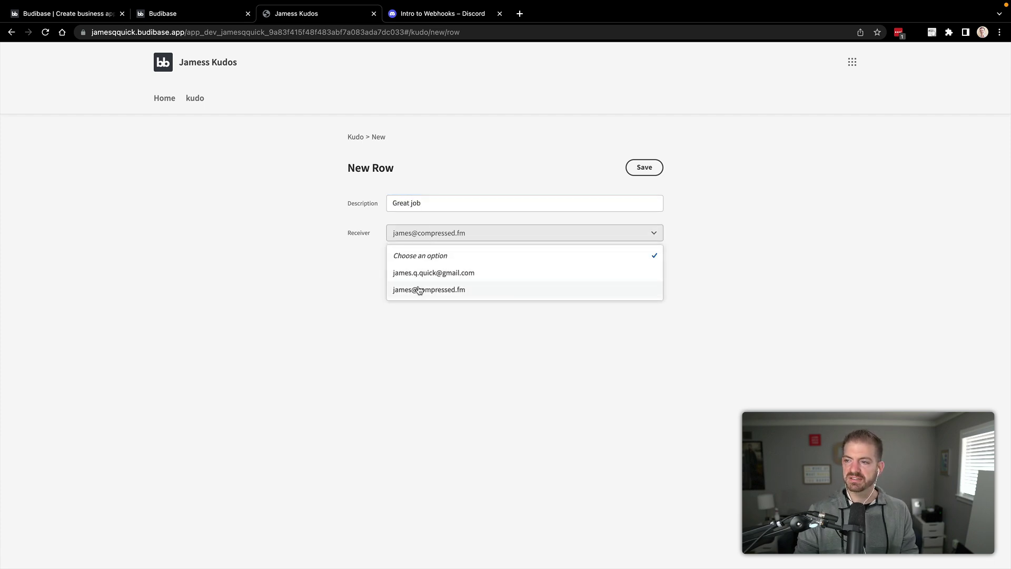
click(643, 167)
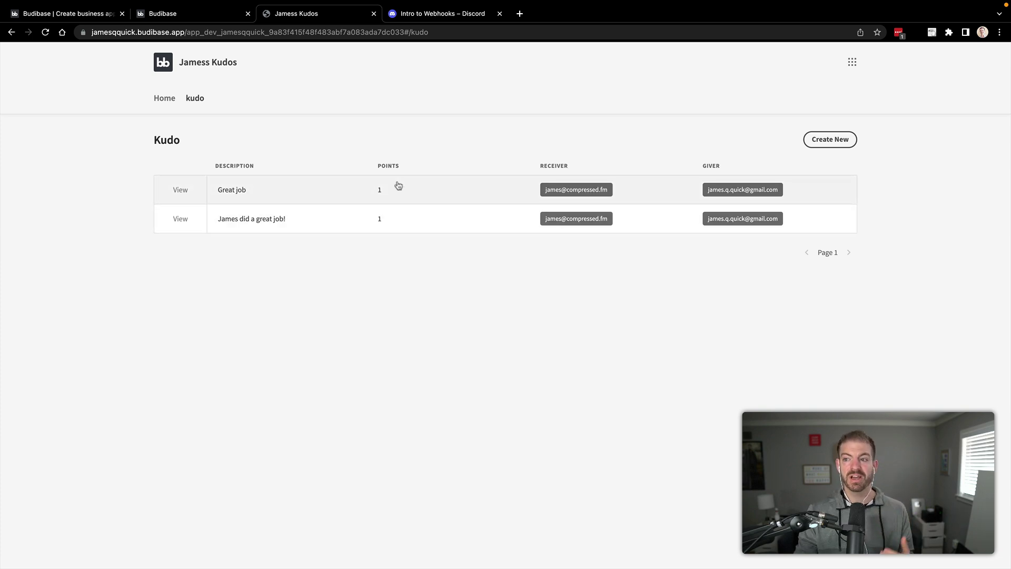
Create a third kudo with the description "Another good job" and the first listed user as Receiver
click(844, 142)
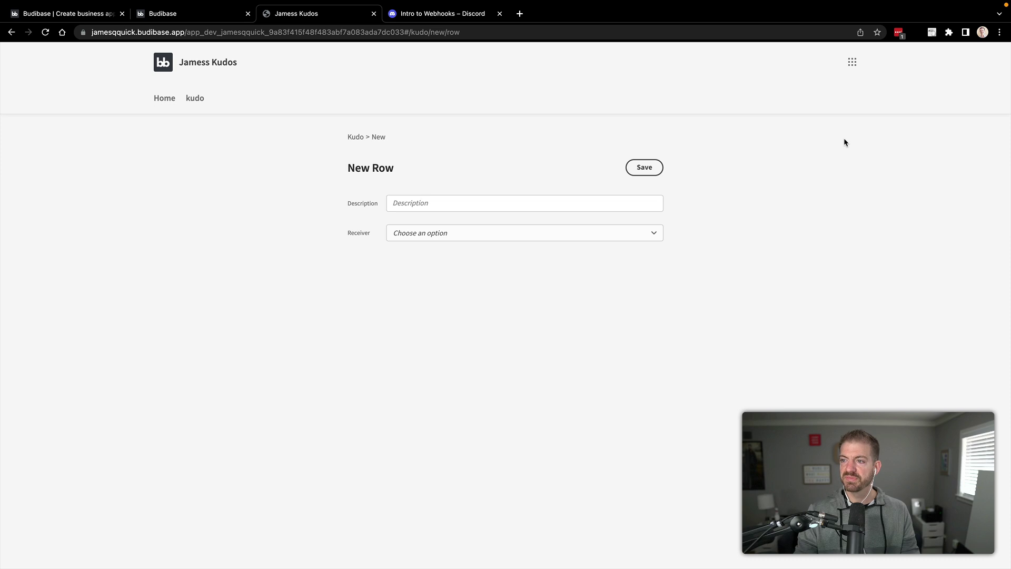
click(392, 201)
text(Another good job)
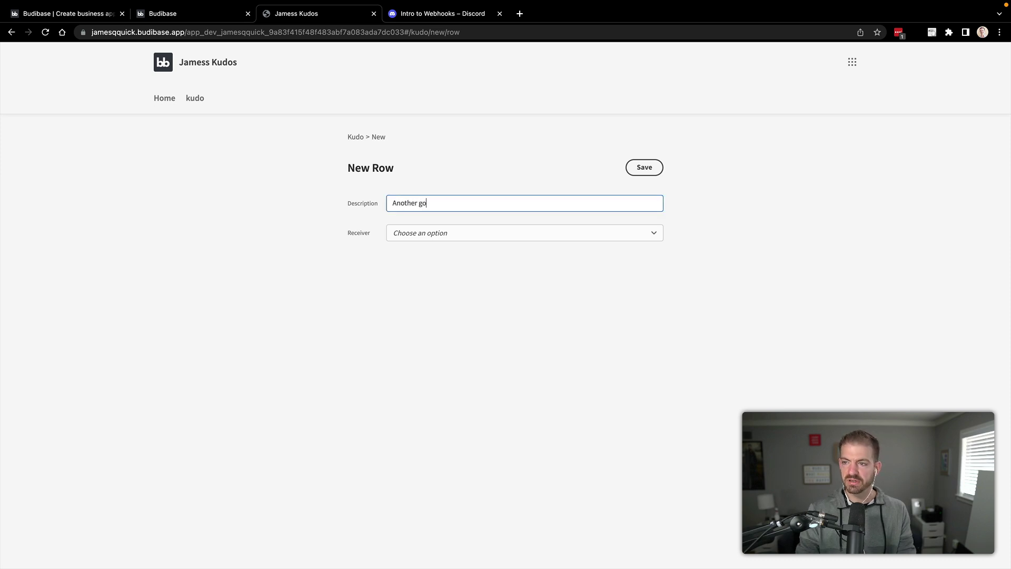
click(443, 235)
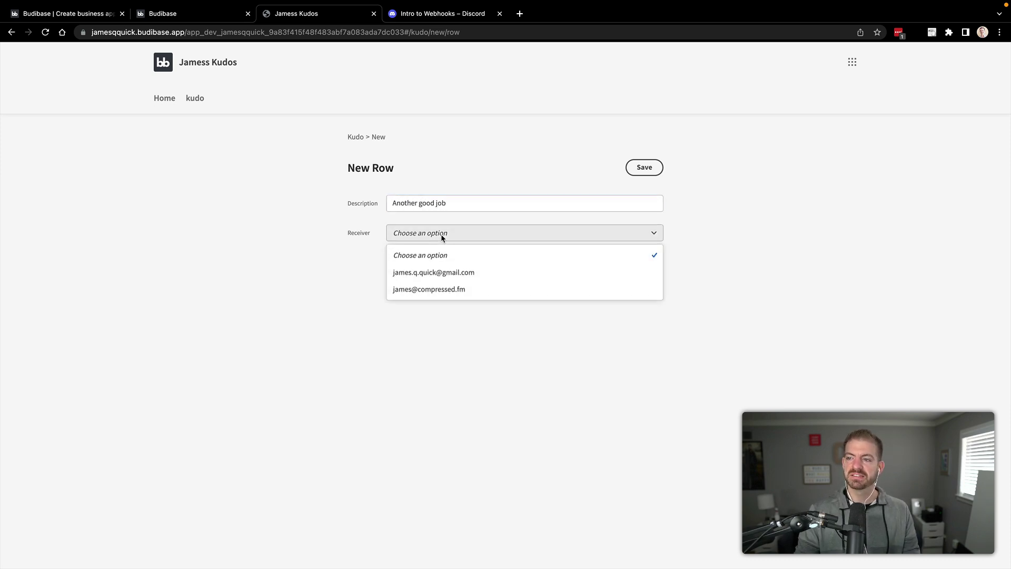
click(436, 271)
click(648, 169)
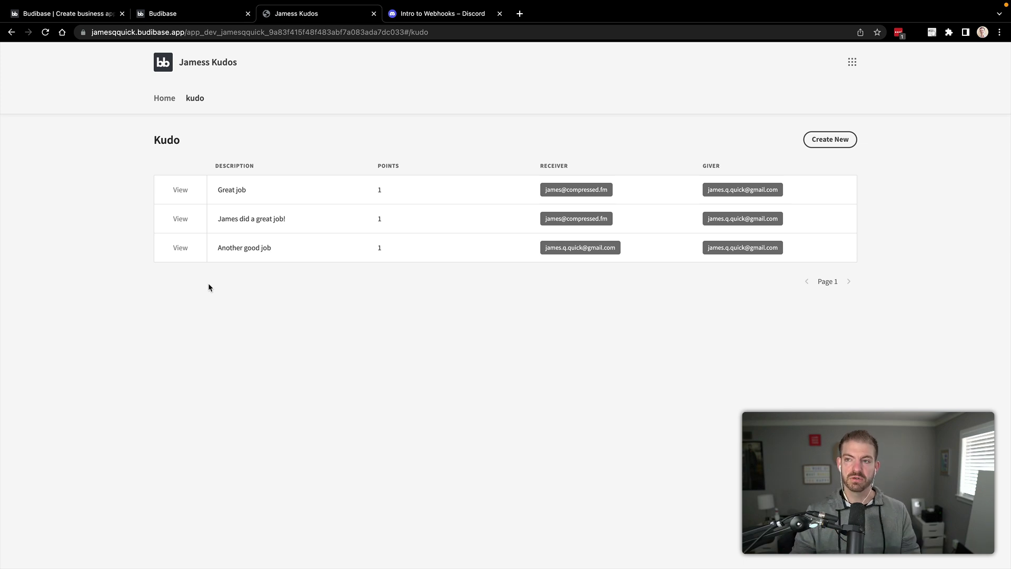
Return to the Budibase builder, check the Kudo table's data and open the Users table
key(ctrl+shift+Tab)
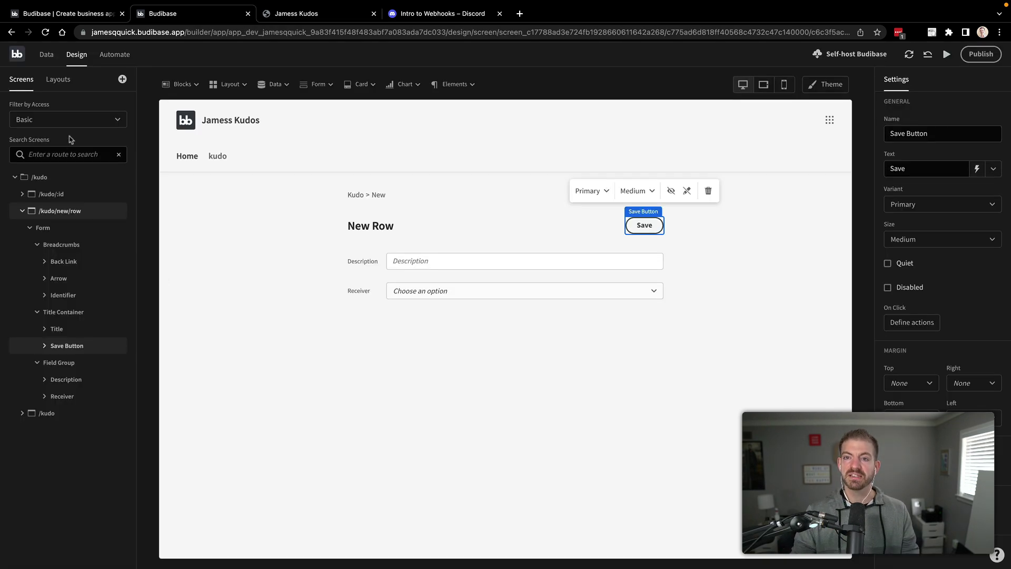
click(46, 54)
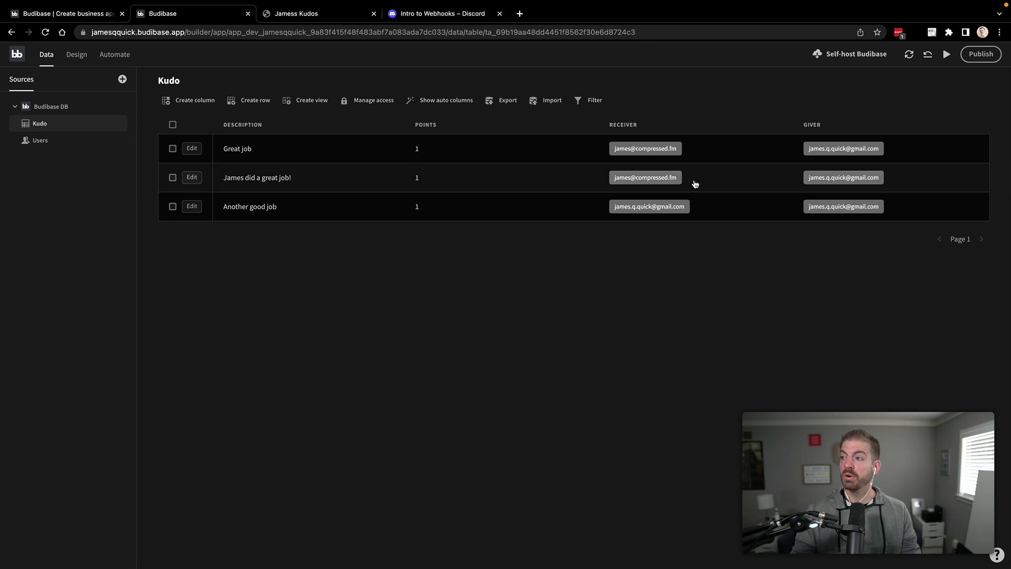
click(91, 141)
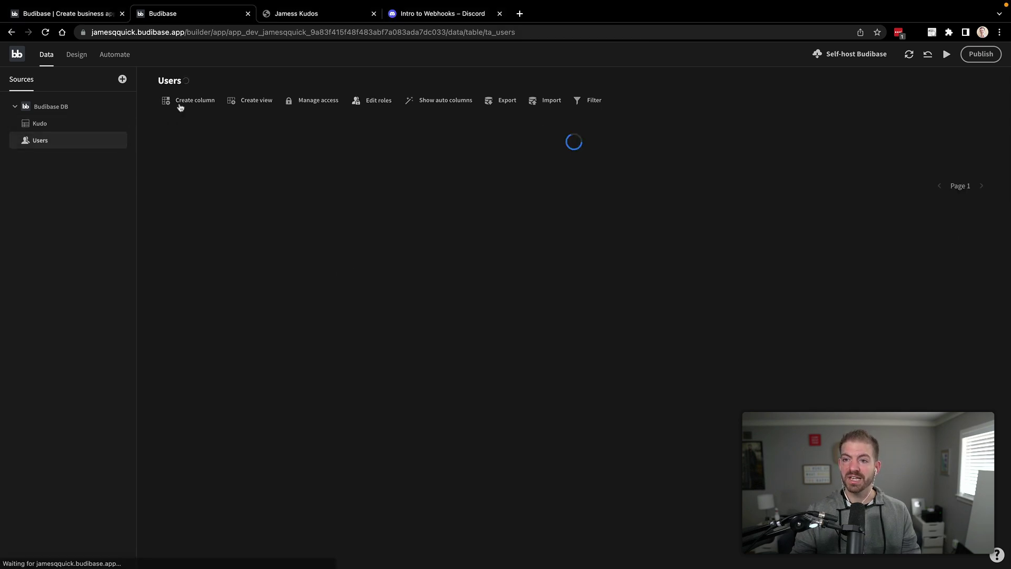
Start a new Users table column named "Total Received Kudos" with the Formula type
click(180, 102)
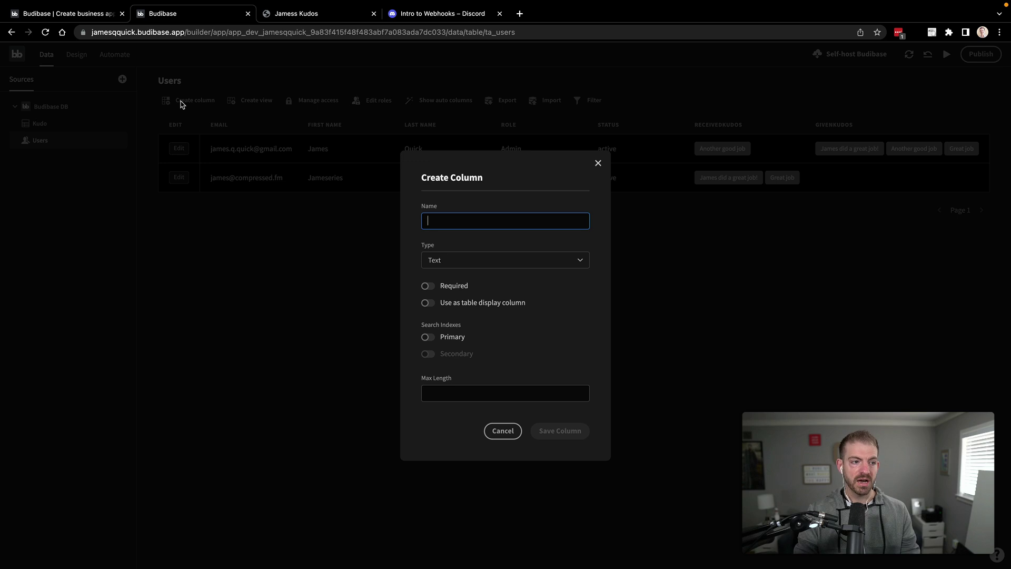
text(Total)
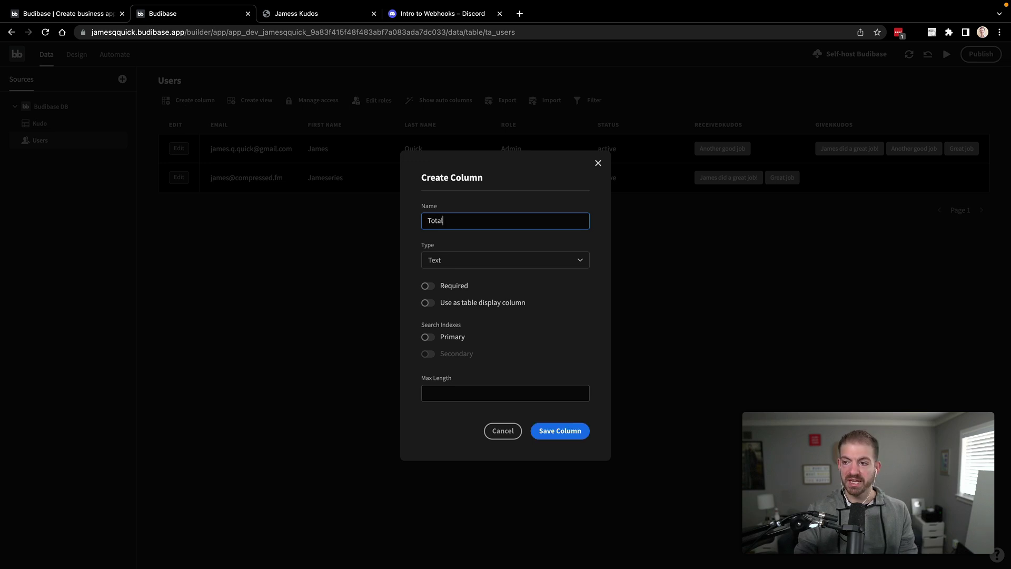
text( Received Kudos)
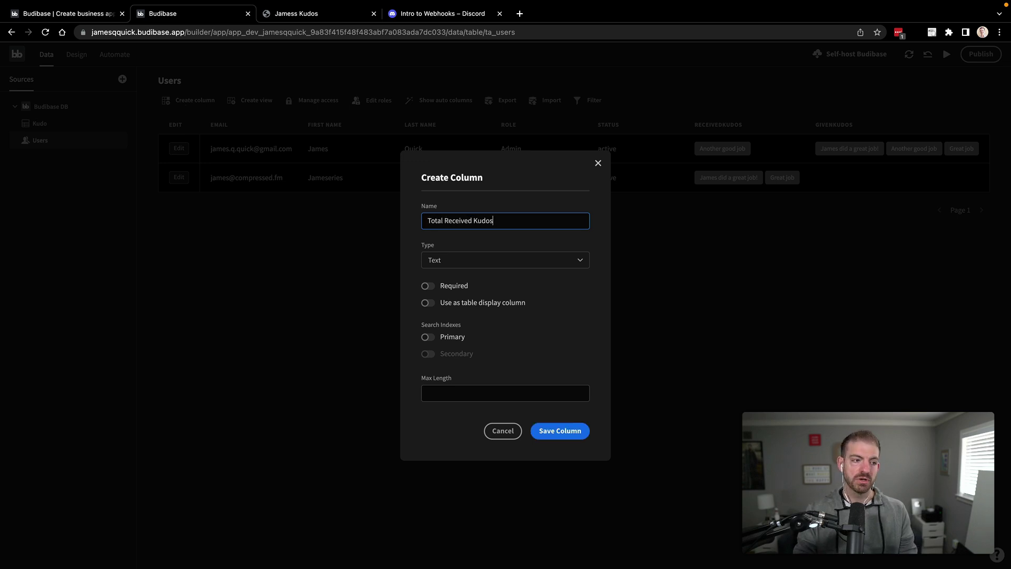
click(513, 260)
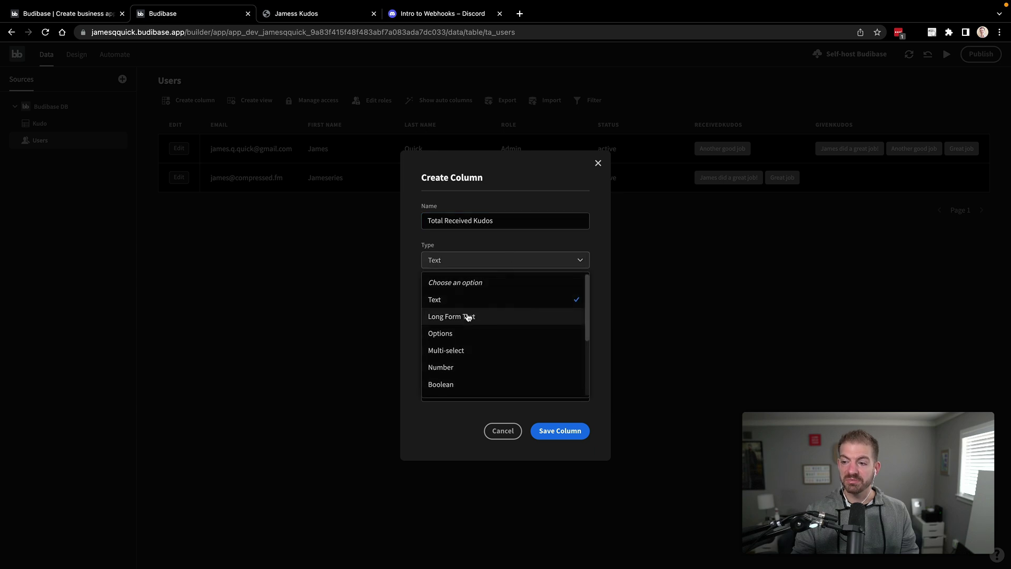
scroll(469, 317, down, 5)
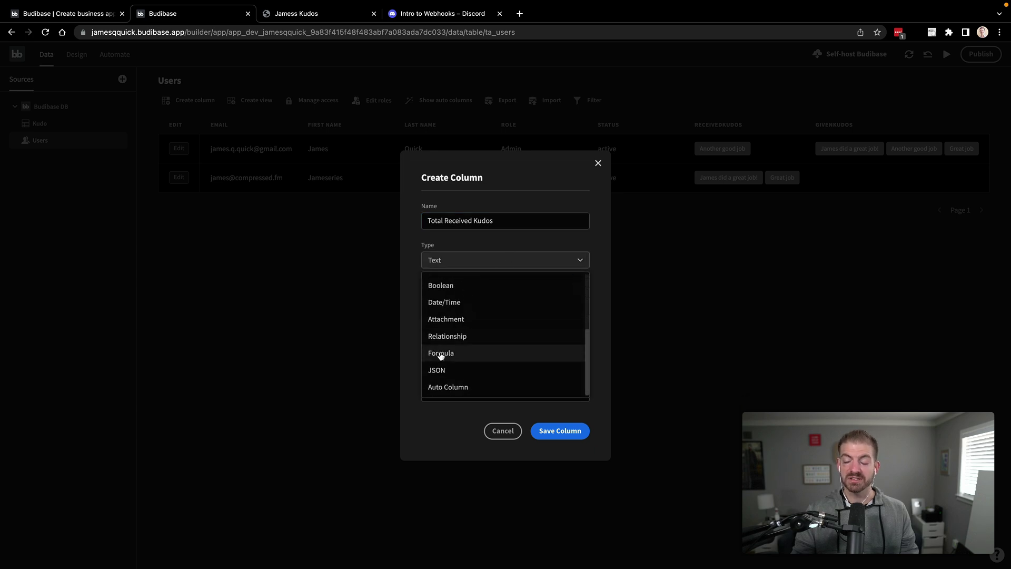
click(436, 353)
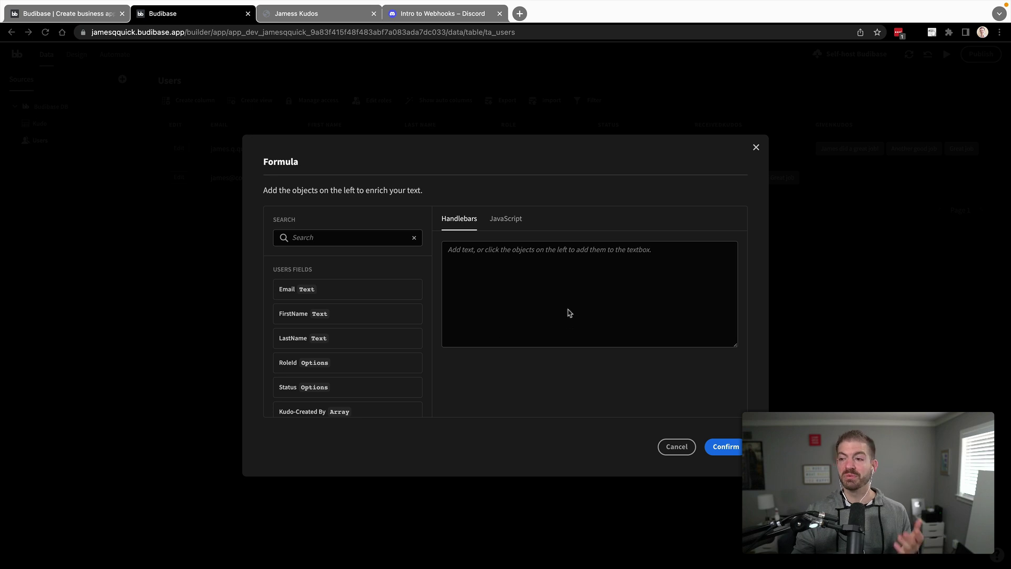
Switch the column's formula to JavaScript and declare the counter with let count = 0;
click(507, 223)
click(506, 223)
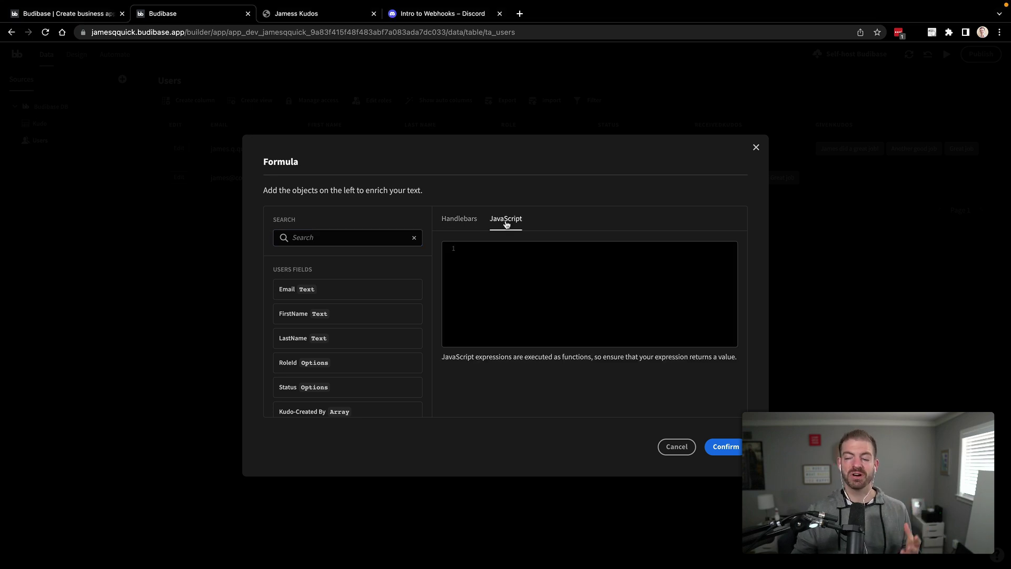
click(505, 266)
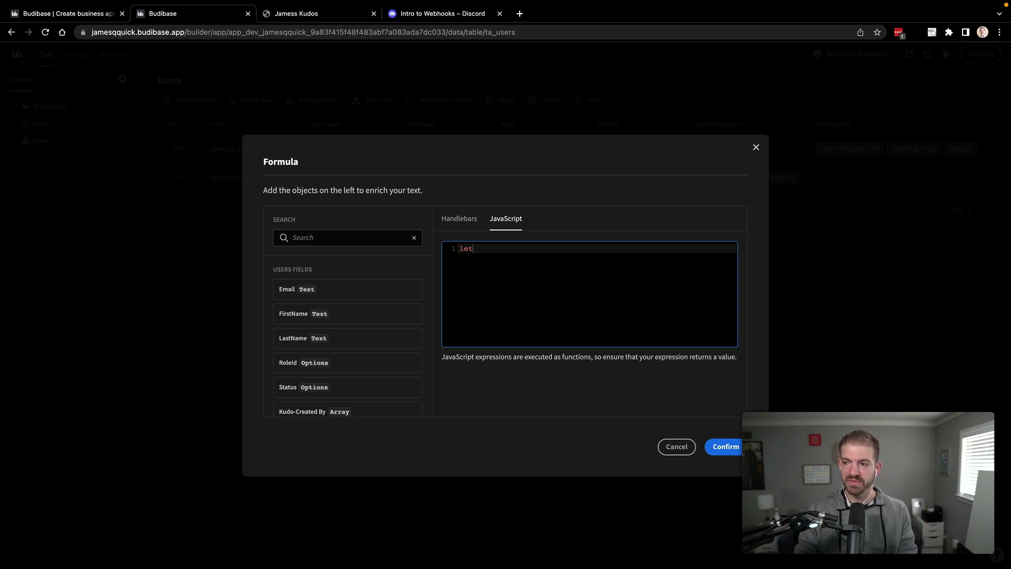
text(let count = 0;)
key(Return)
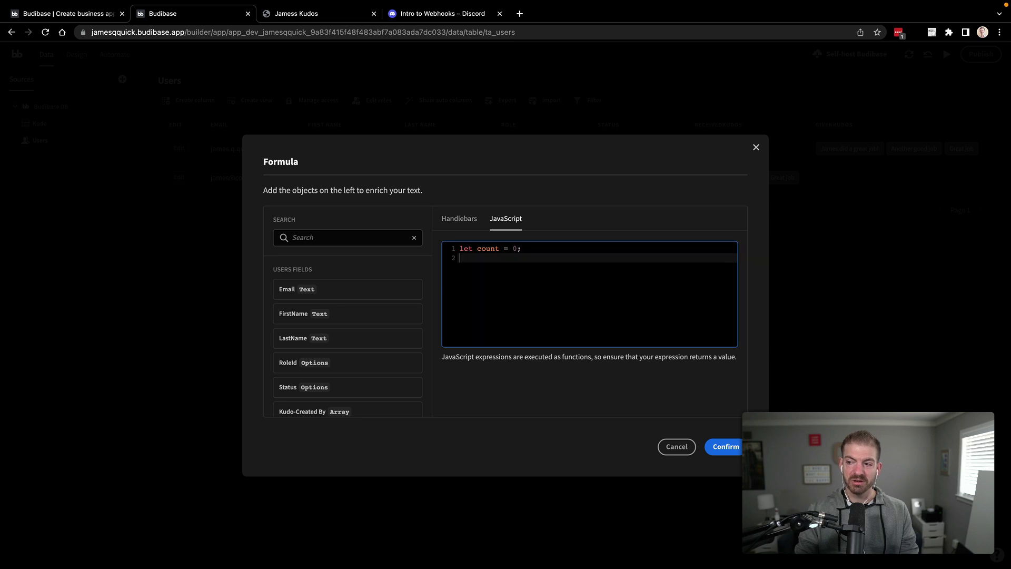
key(Return)
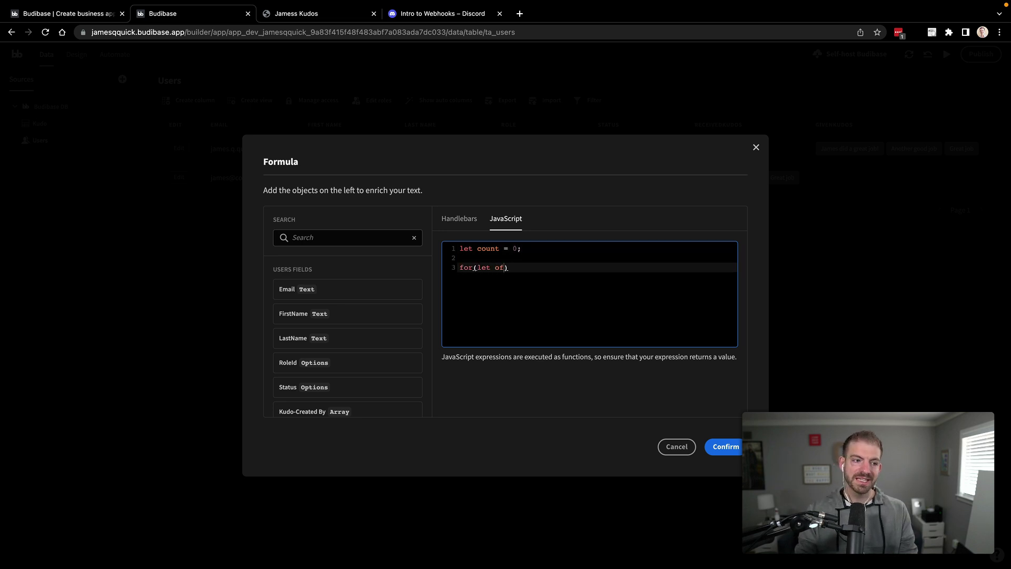
Add a for loop to the formula that iterates let kudo of $("ReceivedKudos")
text(for(let kudo of $("Rece)
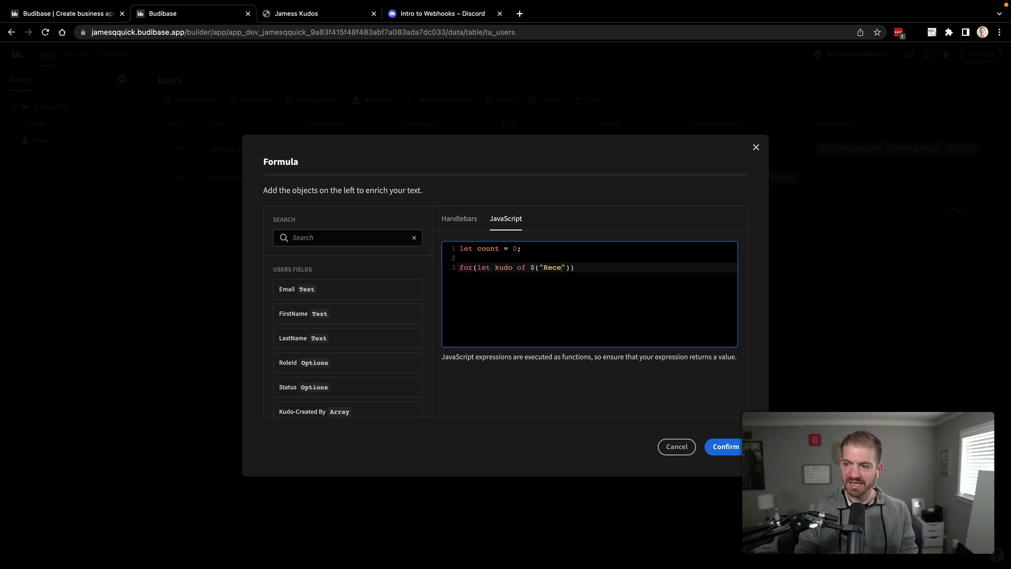
text(ivedKudos)
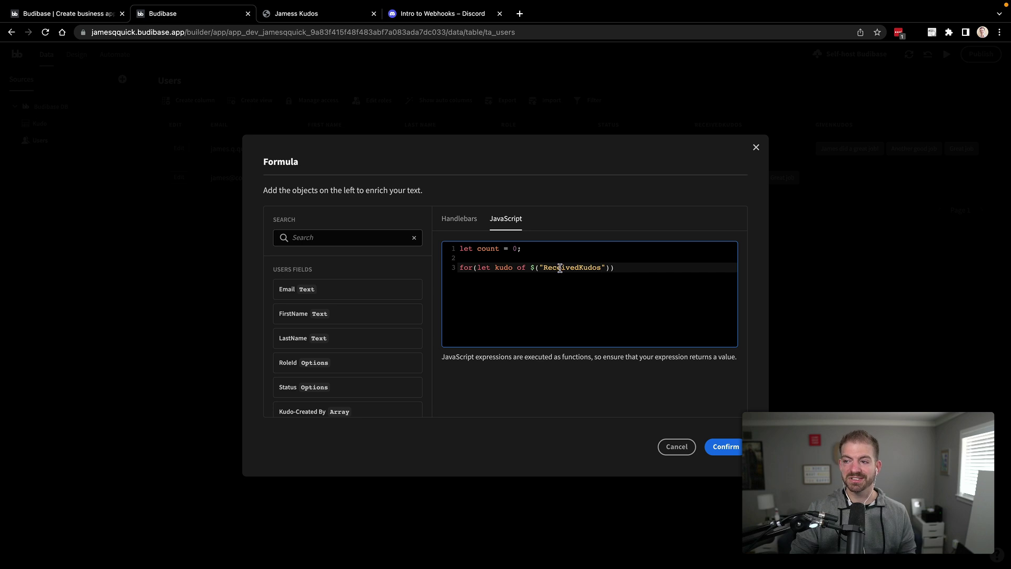
click(612, 267)
text(){)
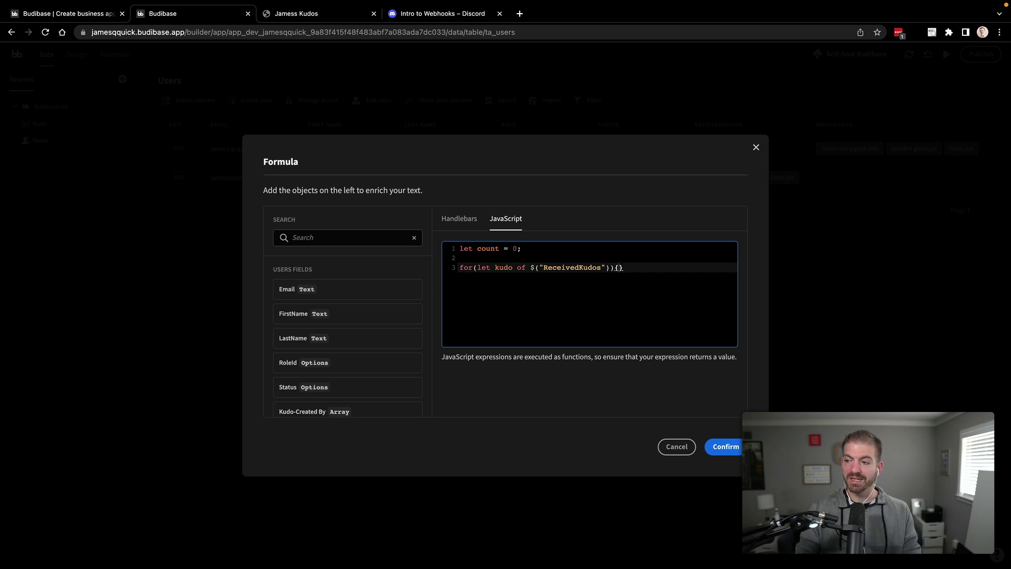
key(Return)
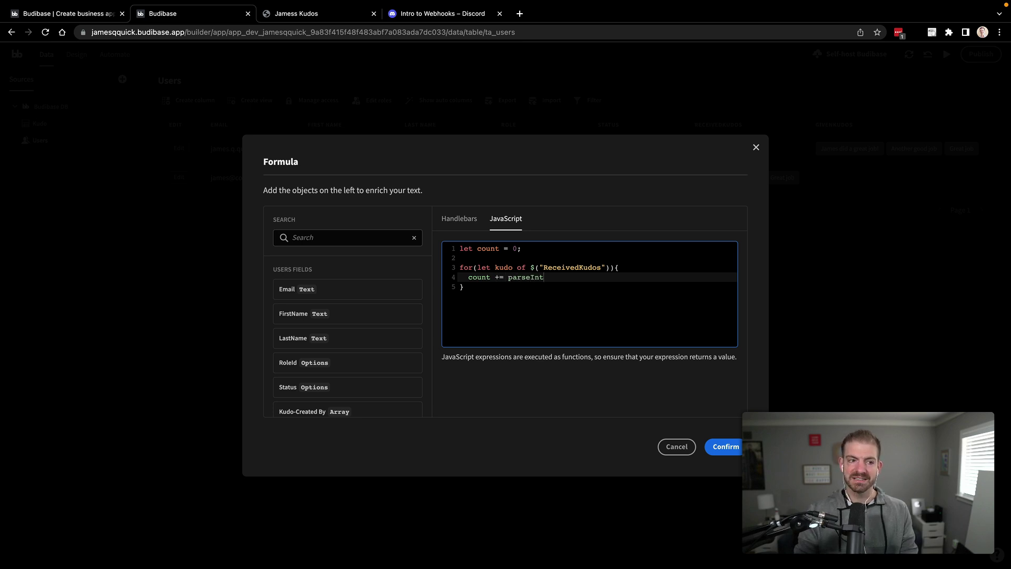
Fill the loop body with count += parseInt(kudo.points) and end the formula with return count;
text(count += parseInt(kudo.[pom)
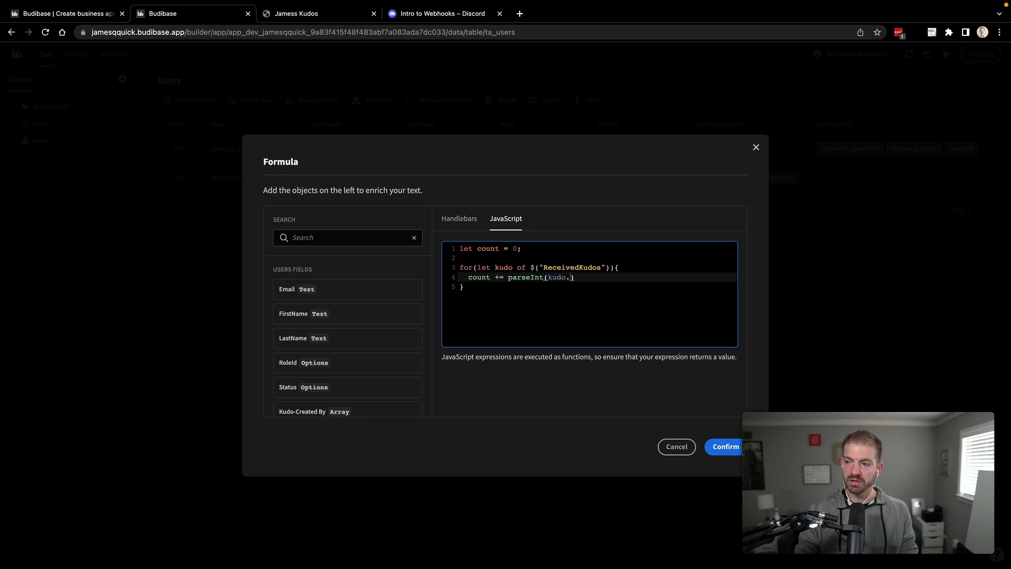
key(BackSpace)
key(BackSpace)
key(BackSpace)
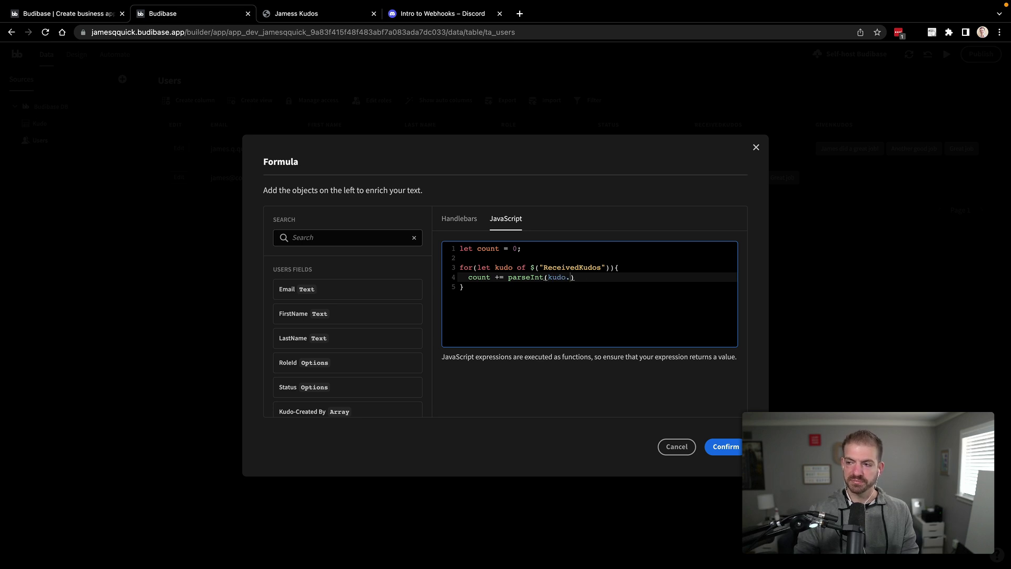
text(points)
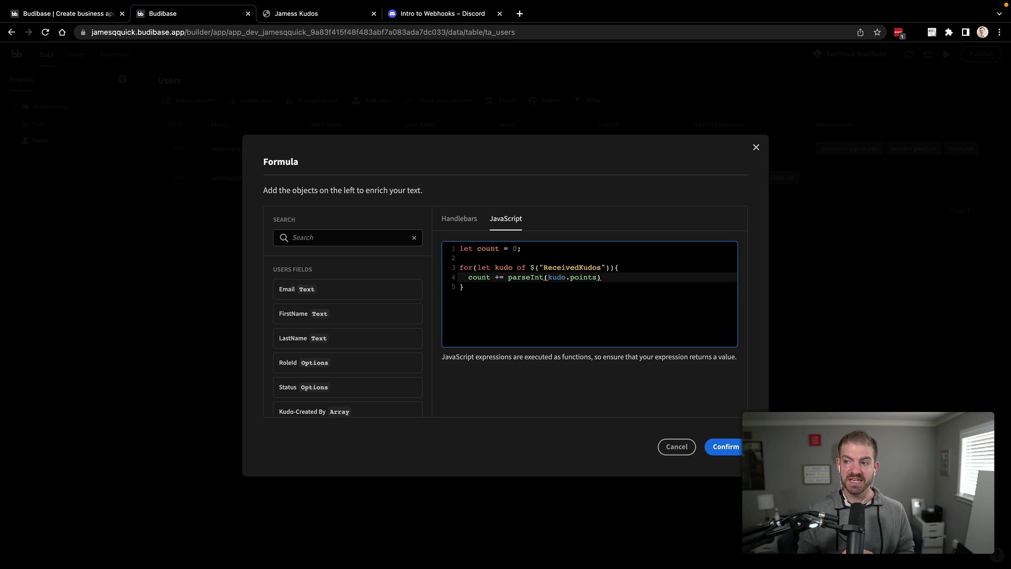
key(Down)
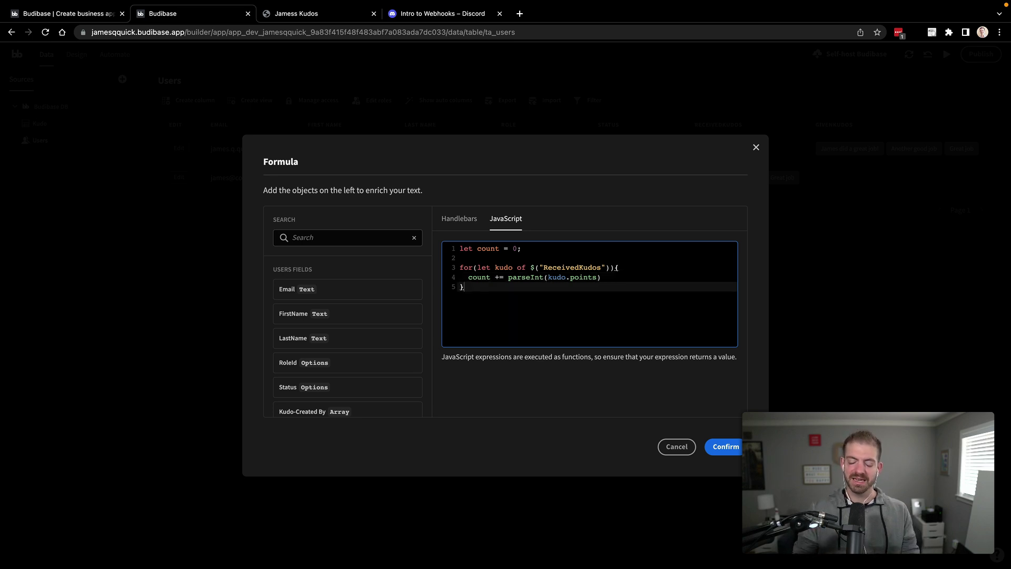
key(Return)
key(Return)
text(return count;)
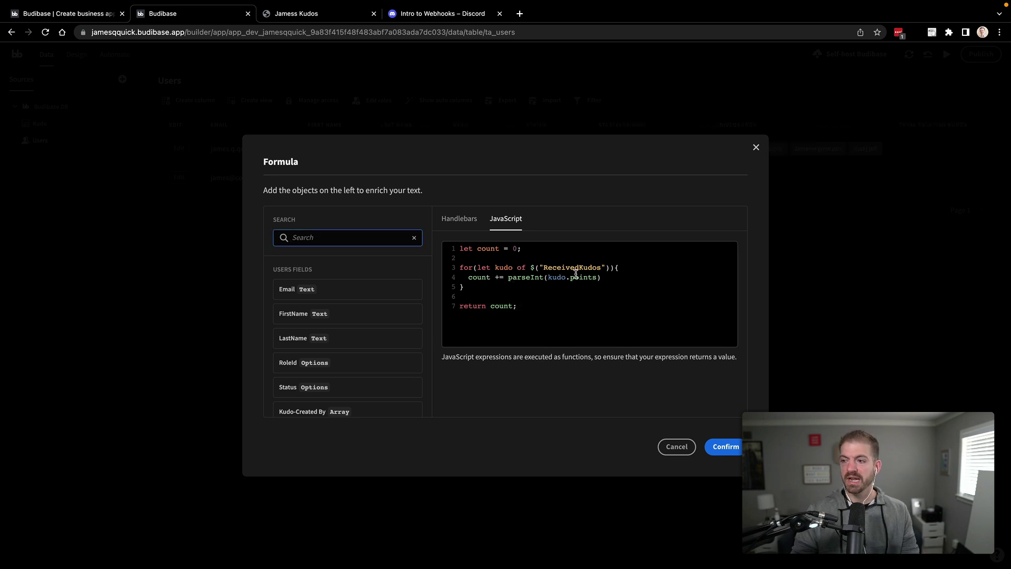
Correct the formula's property to kudo.Points and save the Total Received Kudos column
click(574, 277)
key(BackSpace)
text(P)
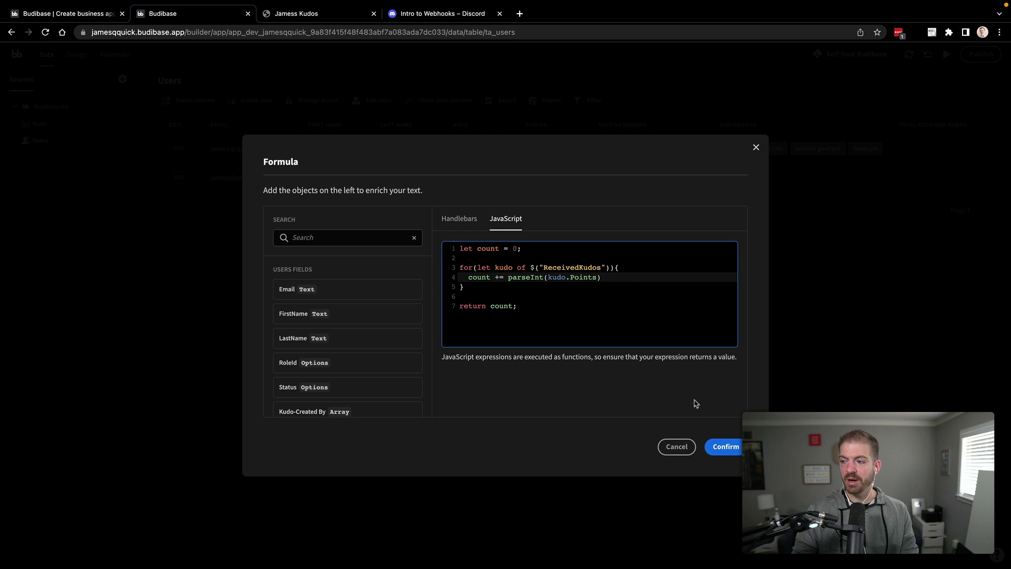
click(734, 447)
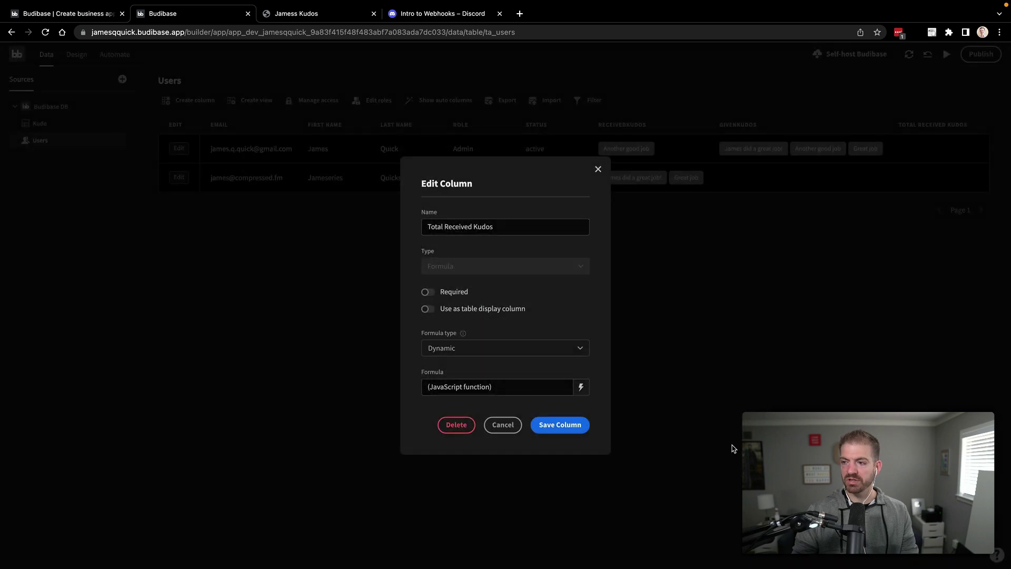
click(560, 428)
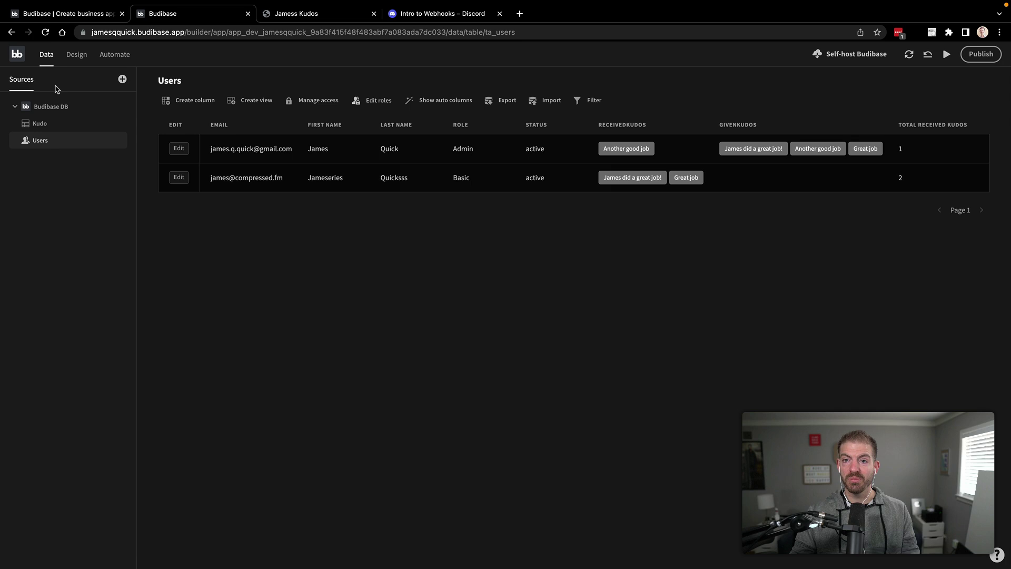
Add a blank screen named "Leaderboard" with the URL /leaderboard to the app design
click(82, 57)
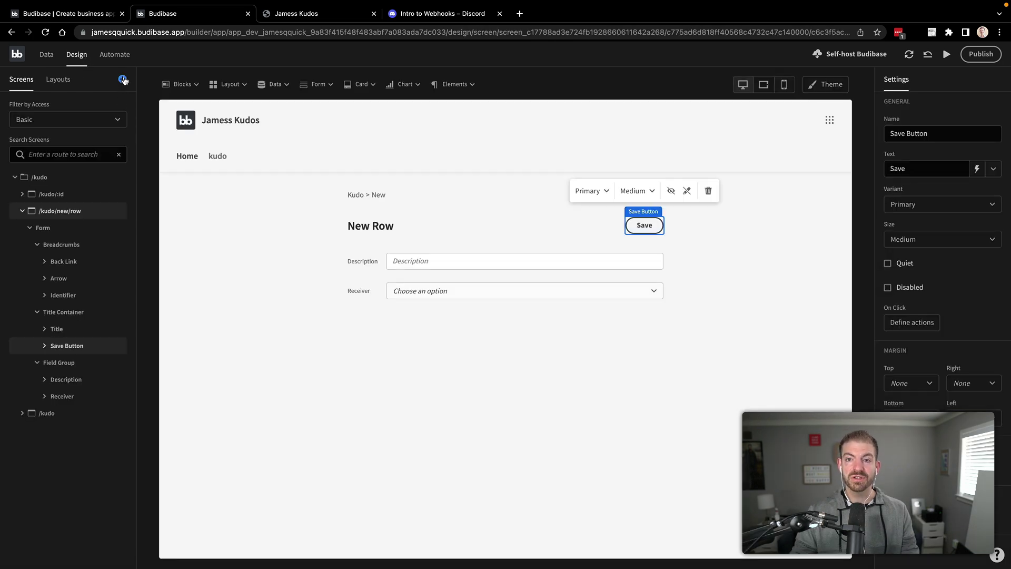
click(122, 79)
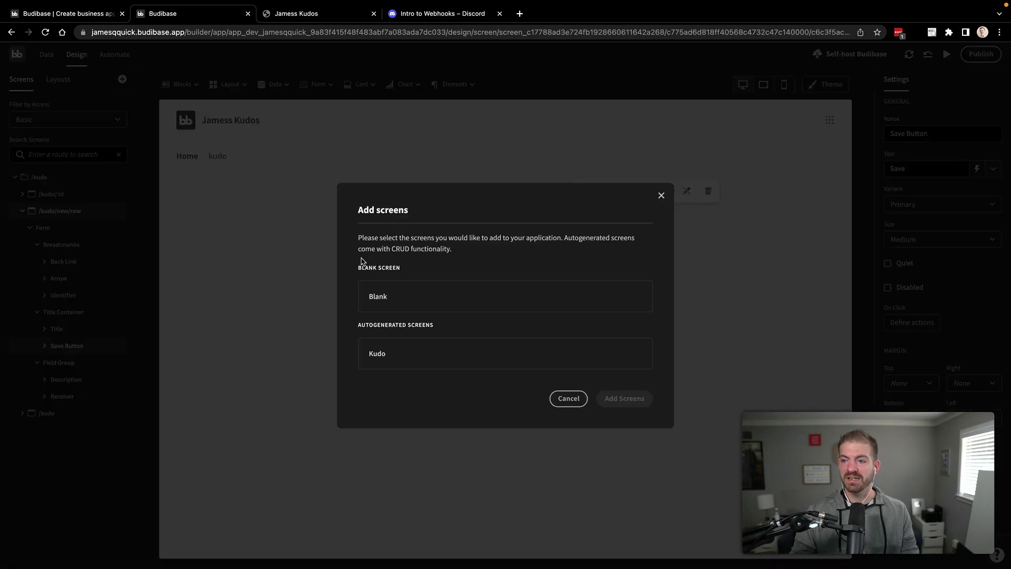
click(427, 303)
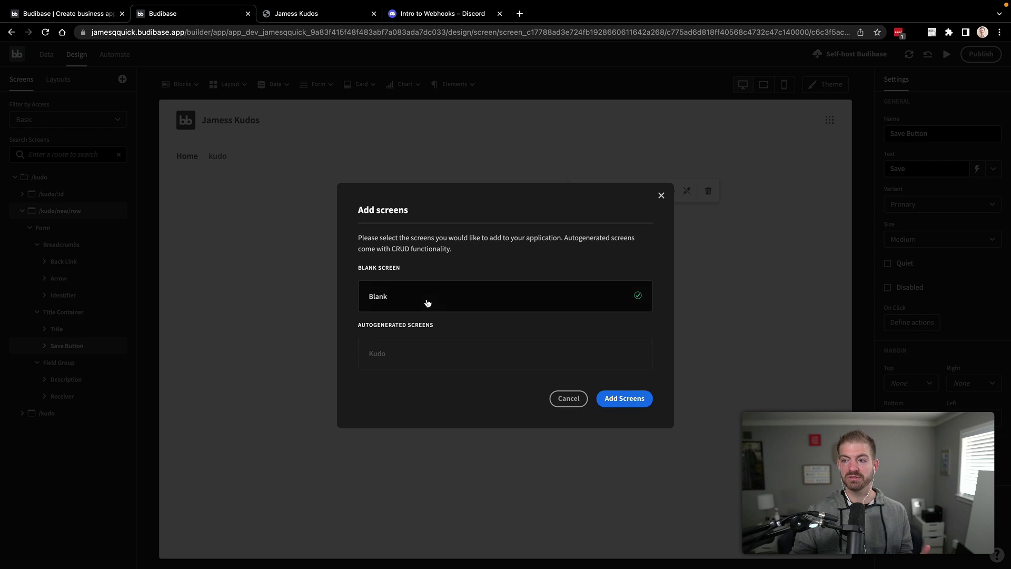
click(641, 398)
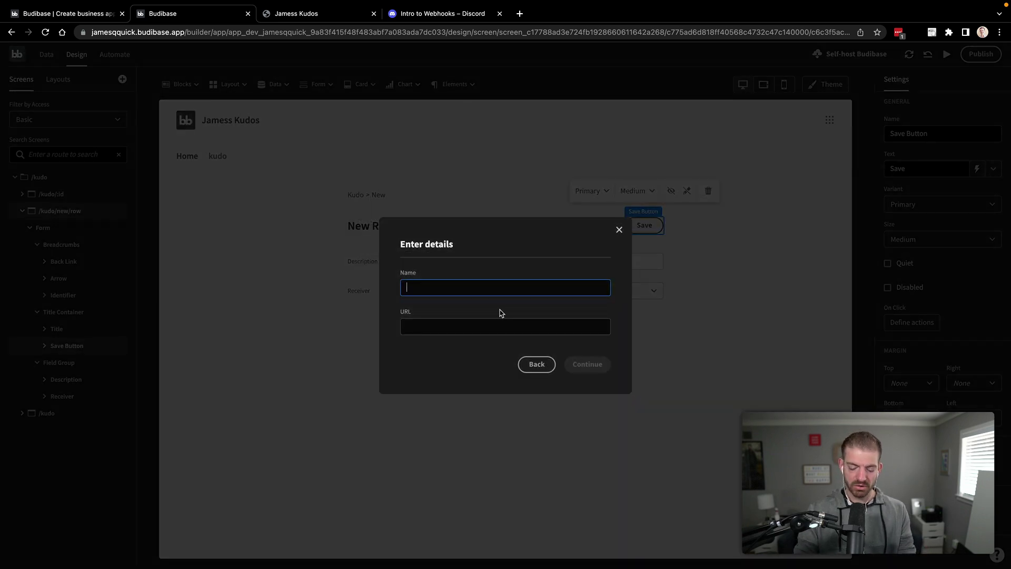
text(Leaderboard)
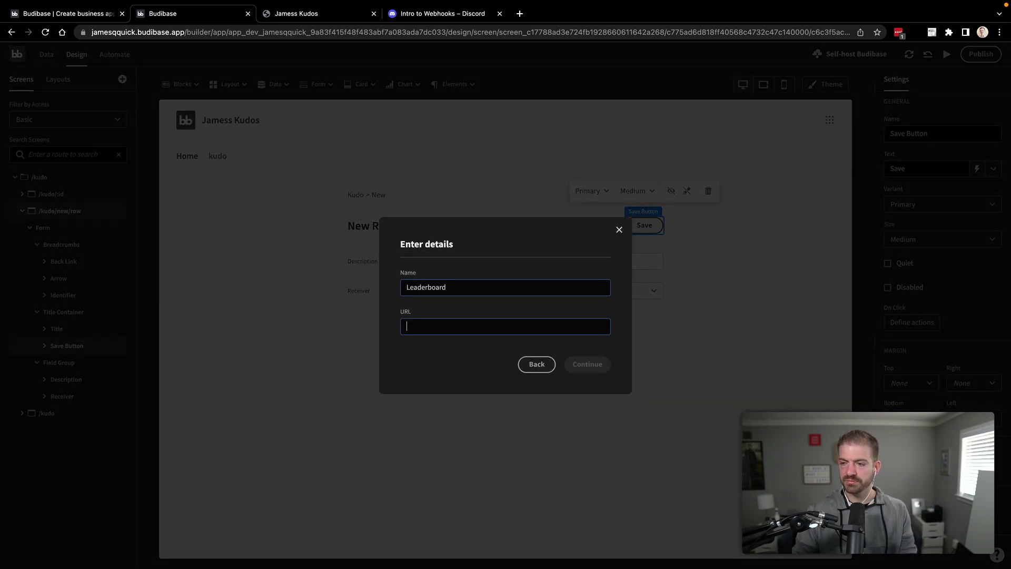
text(/leaderboard)
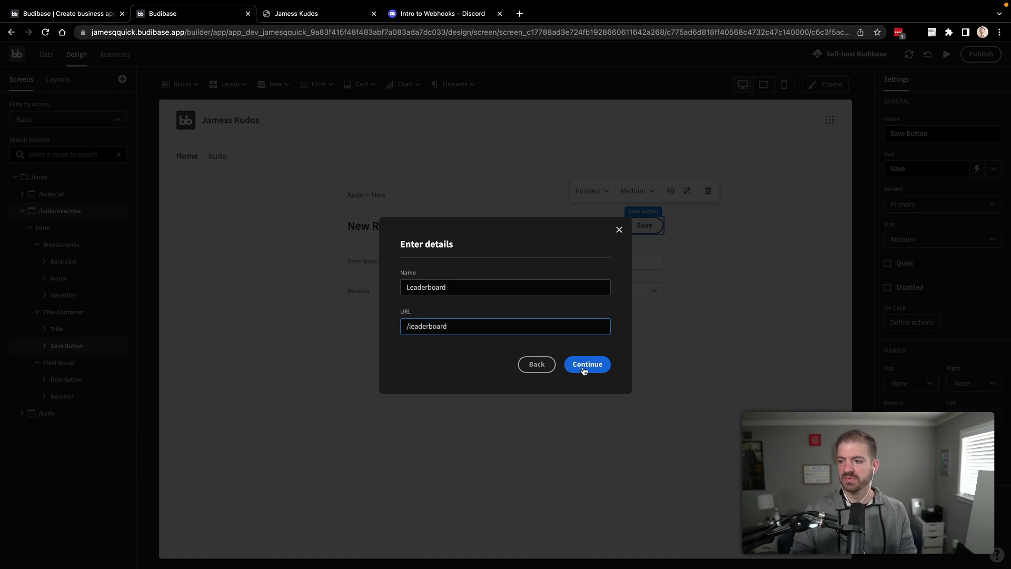
click(586, 365)
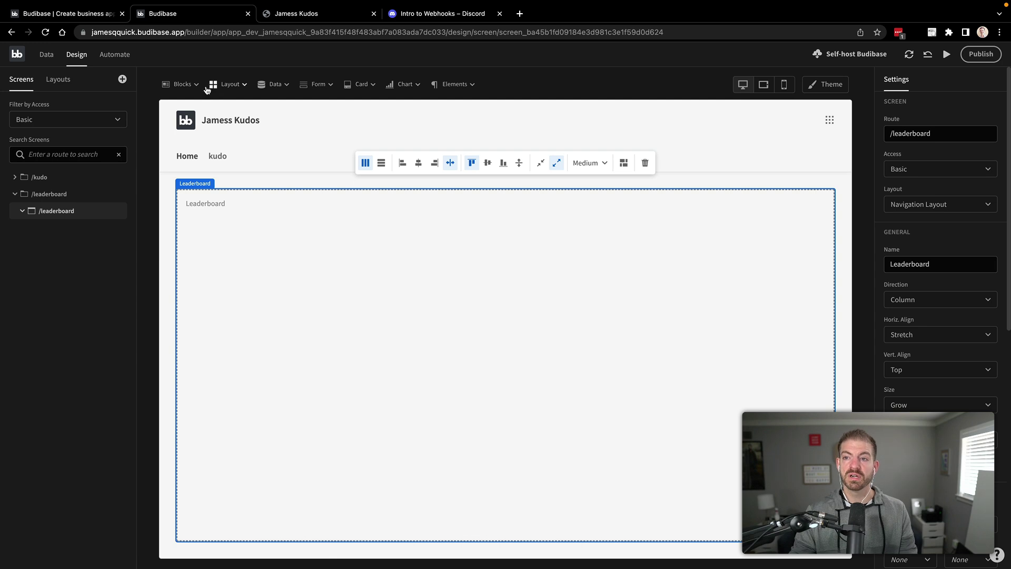
Add a table block to the Leaderboard screen and set its data source to Users
click(196, 86)
click(196, 108)
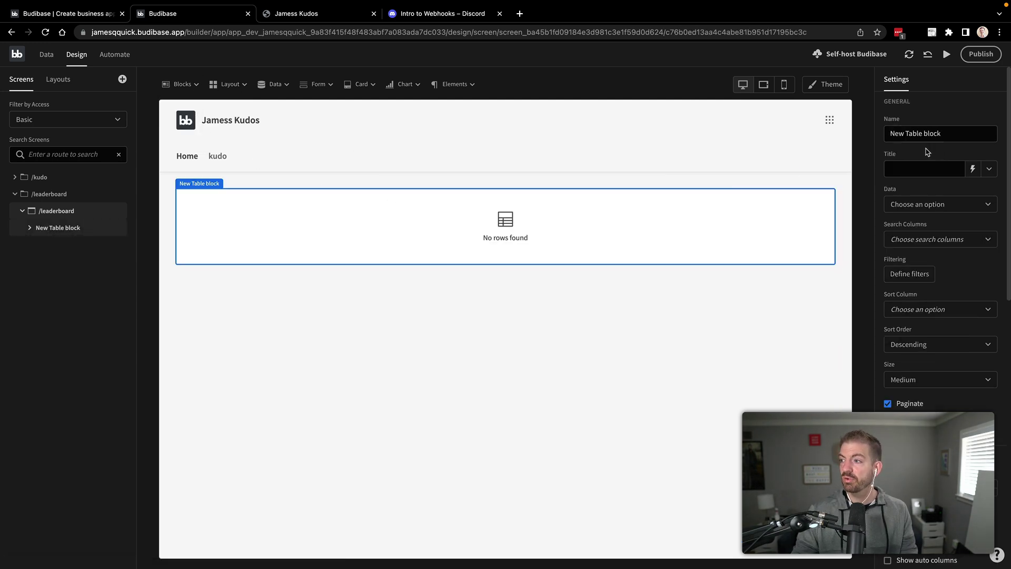
click(920, 204)
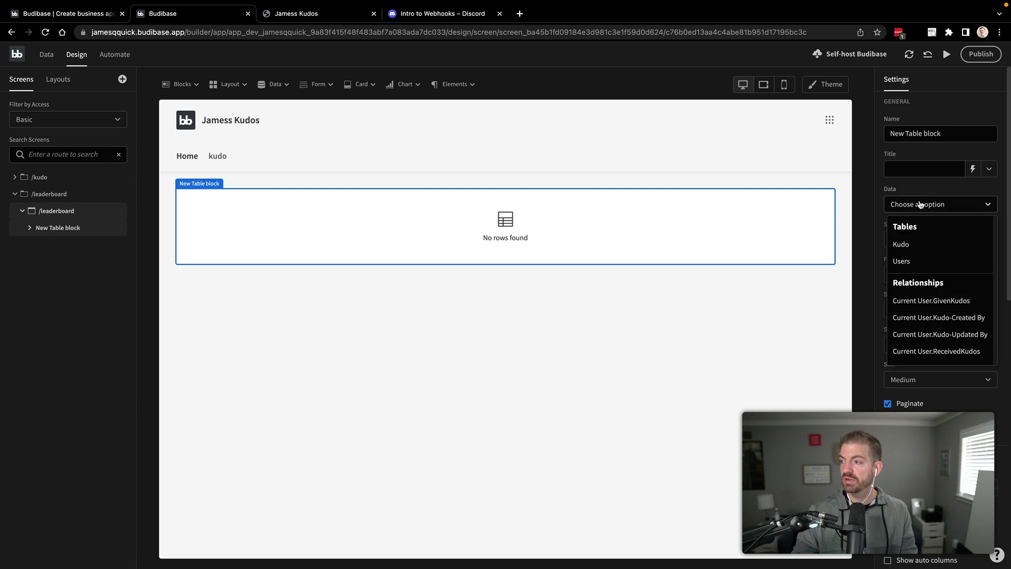
click(903, 262)
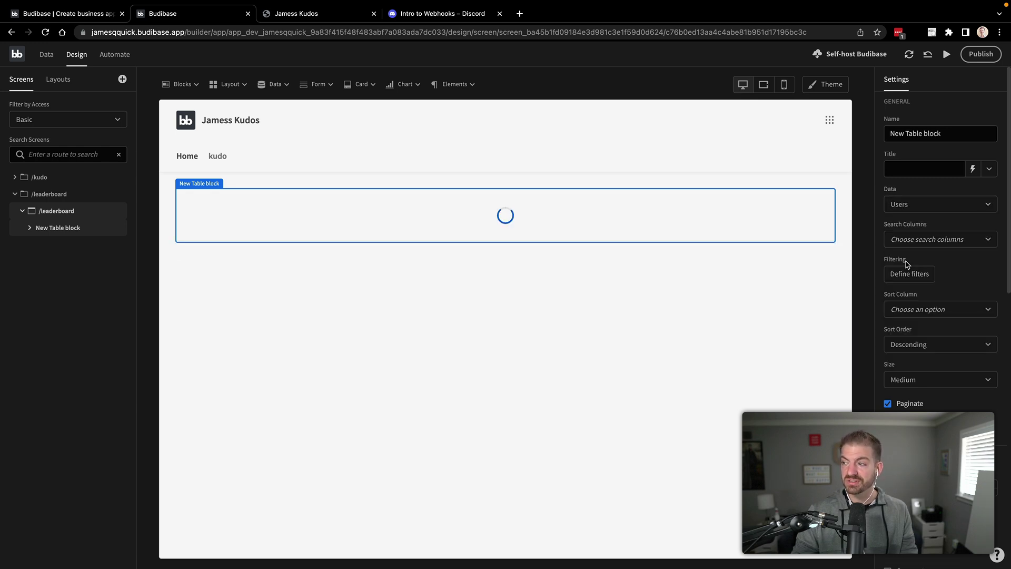
Name the table block "Leaderboard" and give it the title "Kudos Leaderboard"
triple_click(926, 134)
text(Leader)
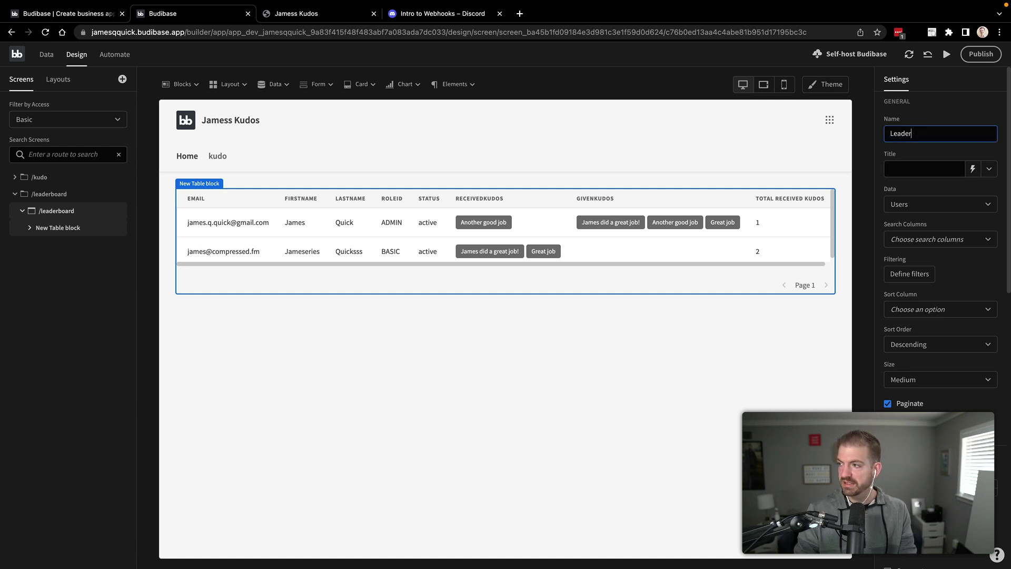
text(board)
key(Tab)
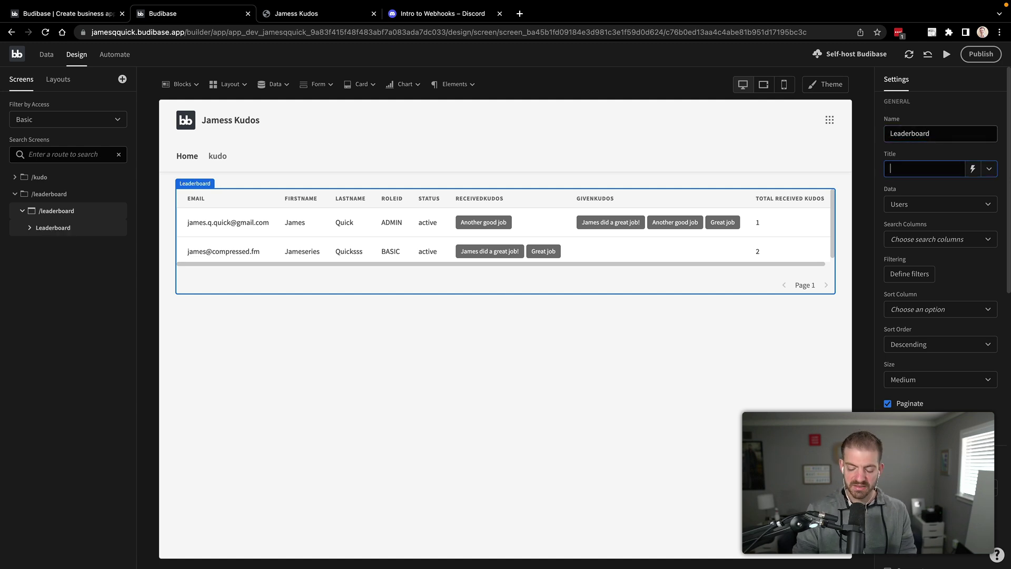
text(Kudos Leaderboard)
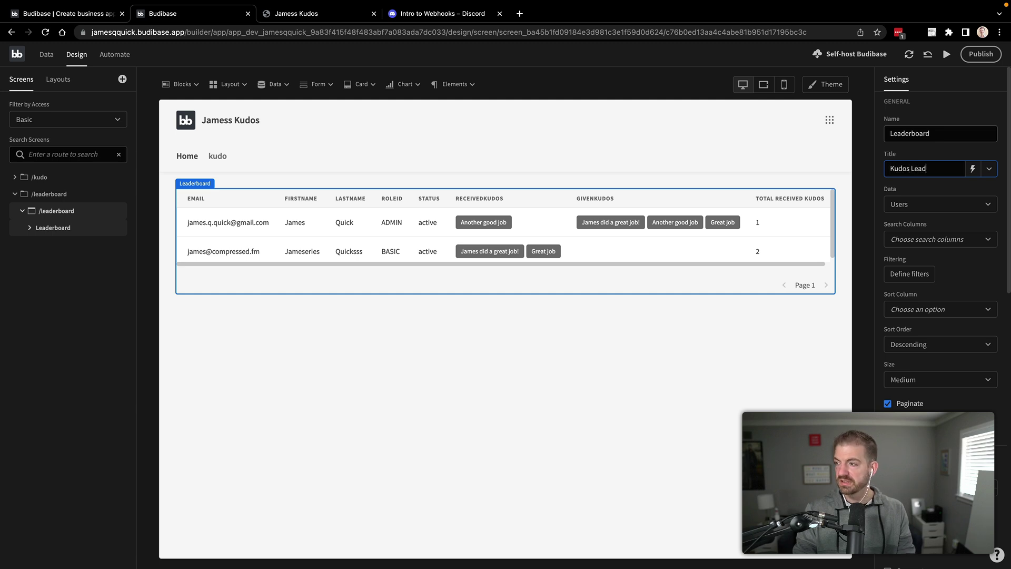
Configure the Kudos Leaderboard table's columns, adding firstName and lastName as its first two displayed columns
click(769, 325)
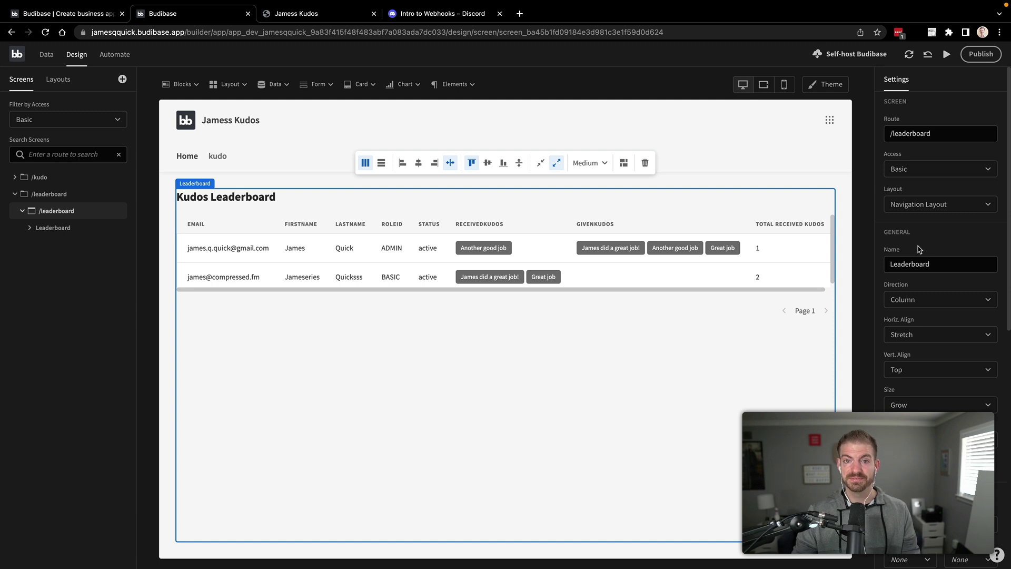
click(200, 192)
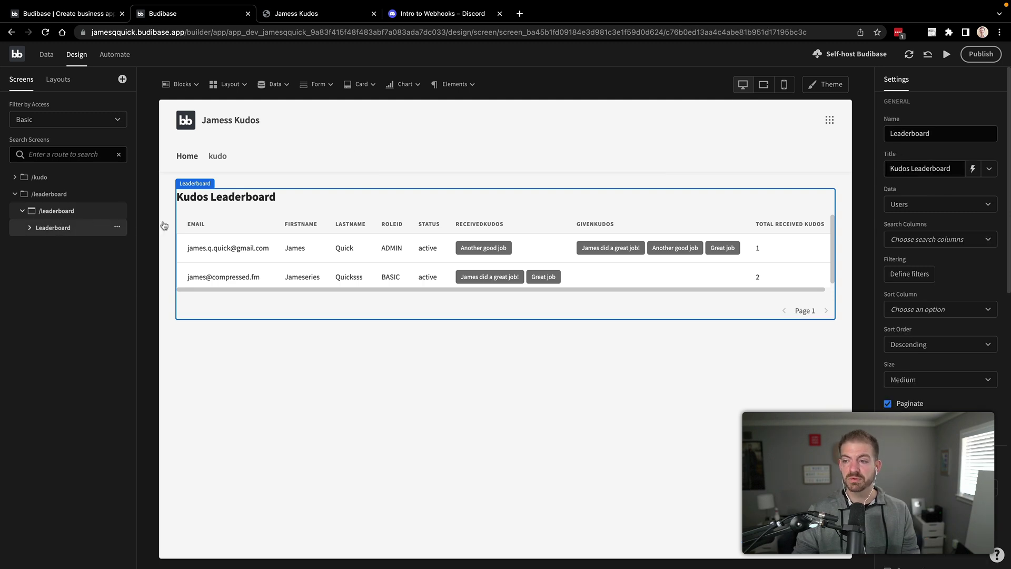
scroll(940, 263, down, 4)
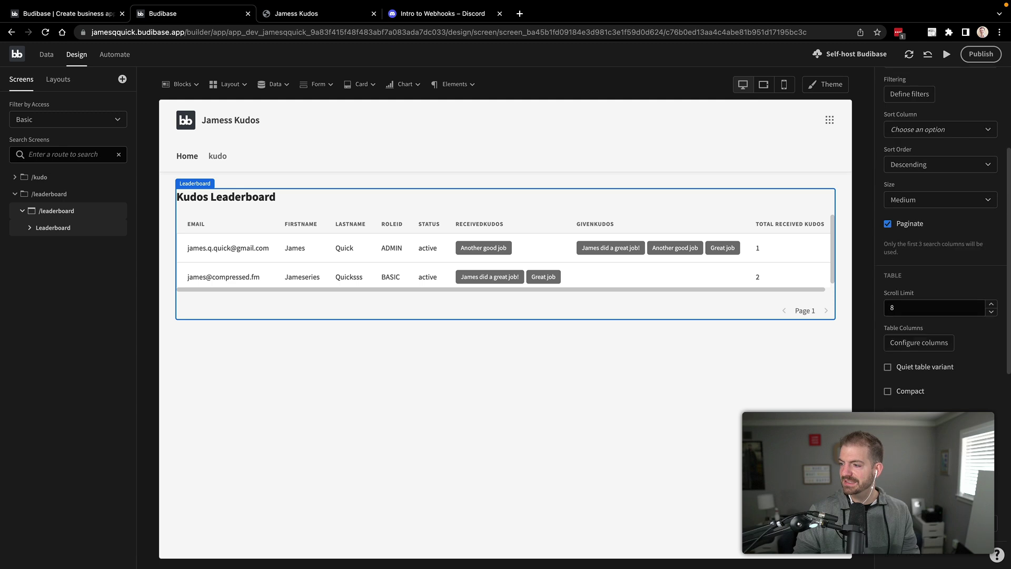
scroll(923, 347, up, 1)
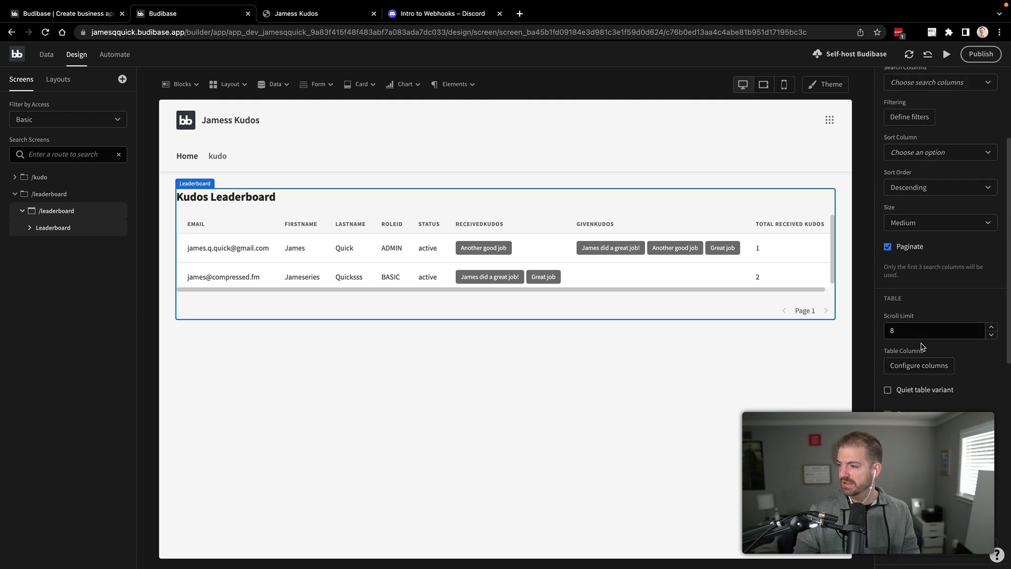
click(901, 364)
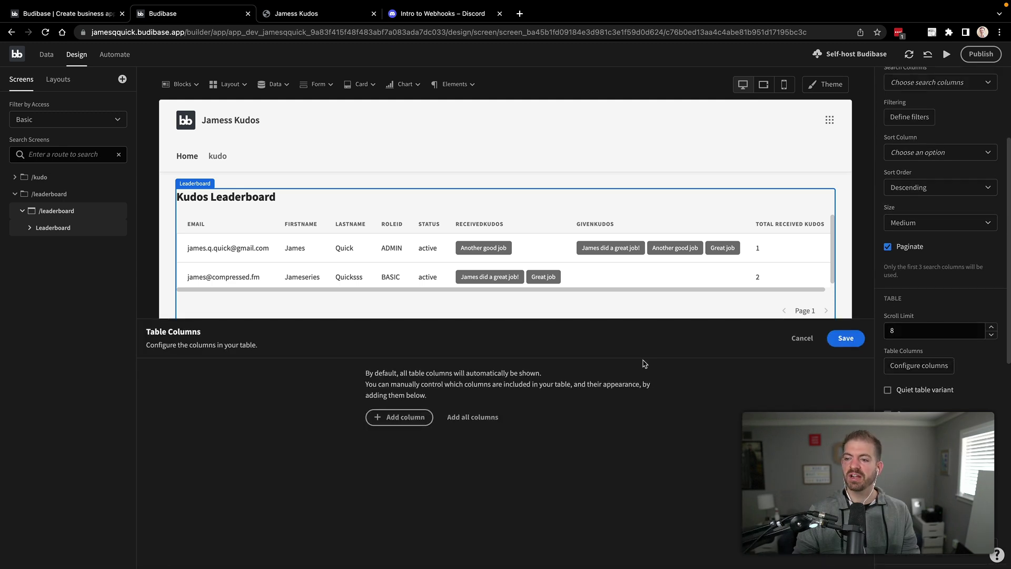
click(419, 417)
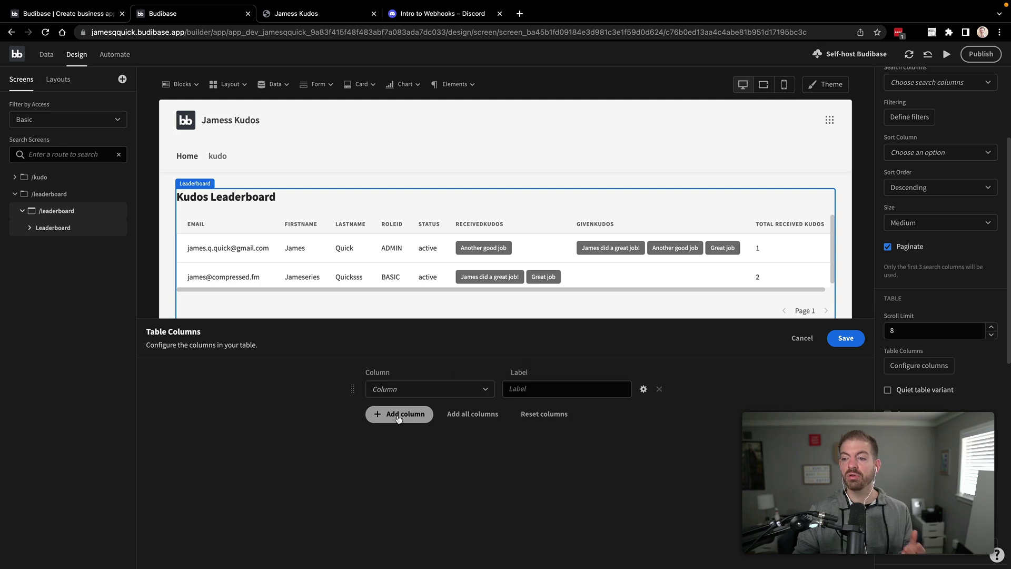
click(451, 389)
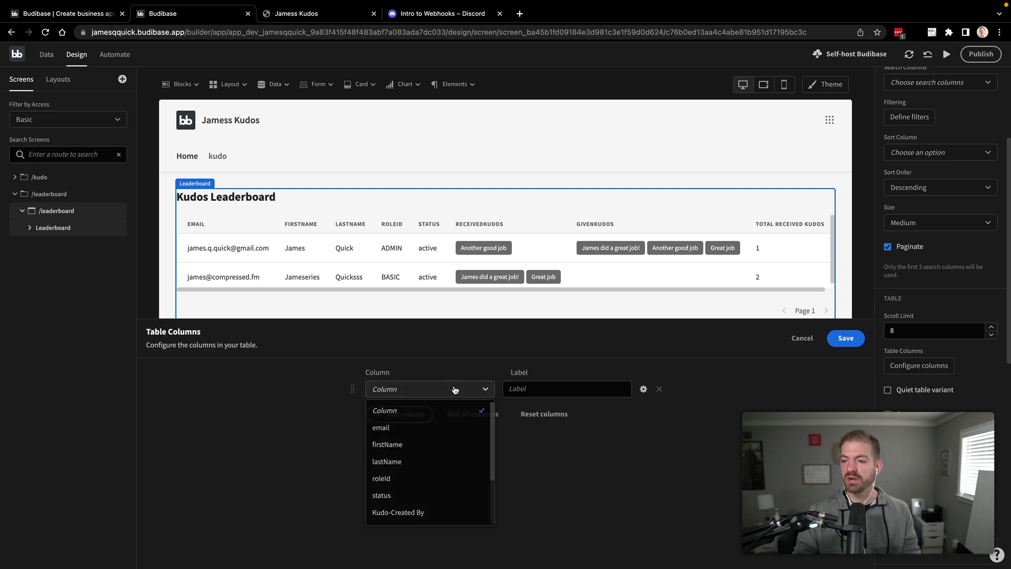
click(389, 445)
click(400, 416)
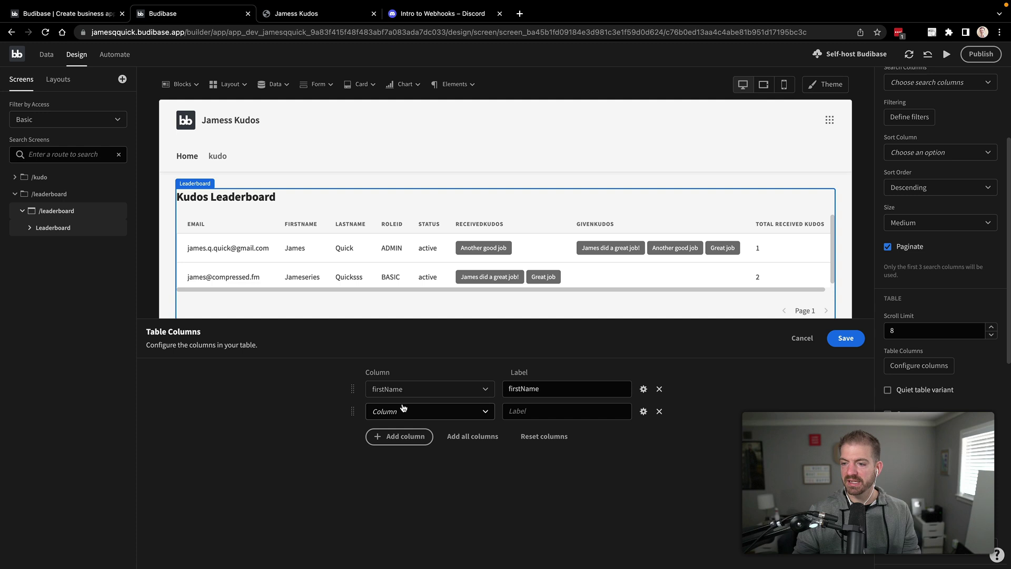
click(404, 410)
click(396, 469)
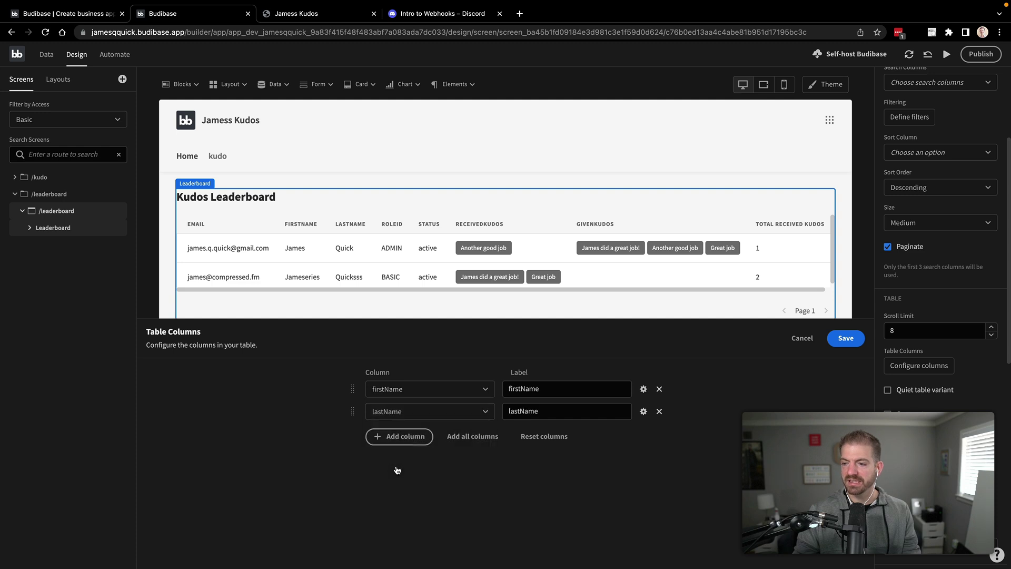
Add email and Total Received Kudos columns, move Total Received Kudos to first place, and save the table columns
click(422, 437)
click(421, 435)
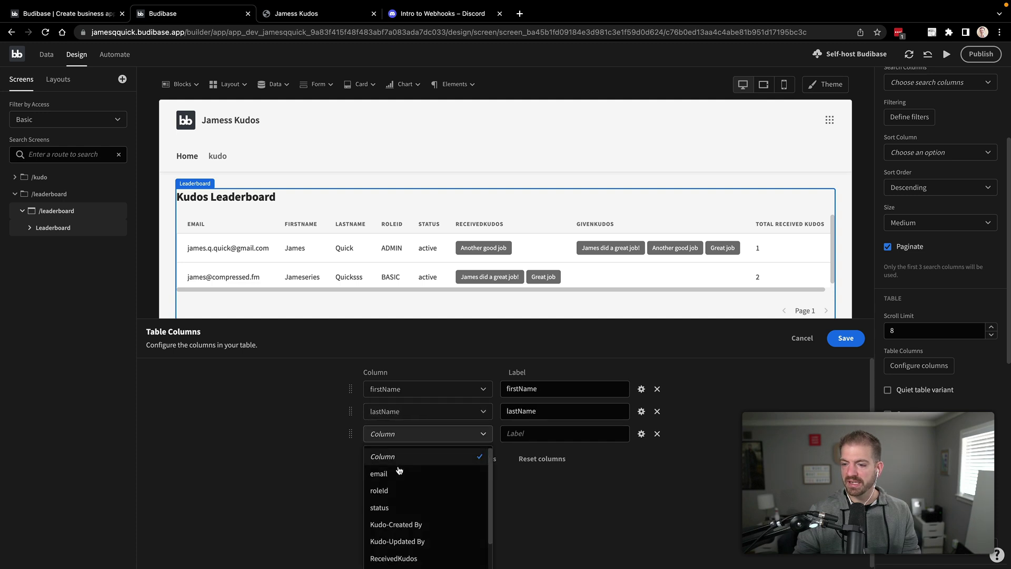
click(396, 474)
click(406, 458)
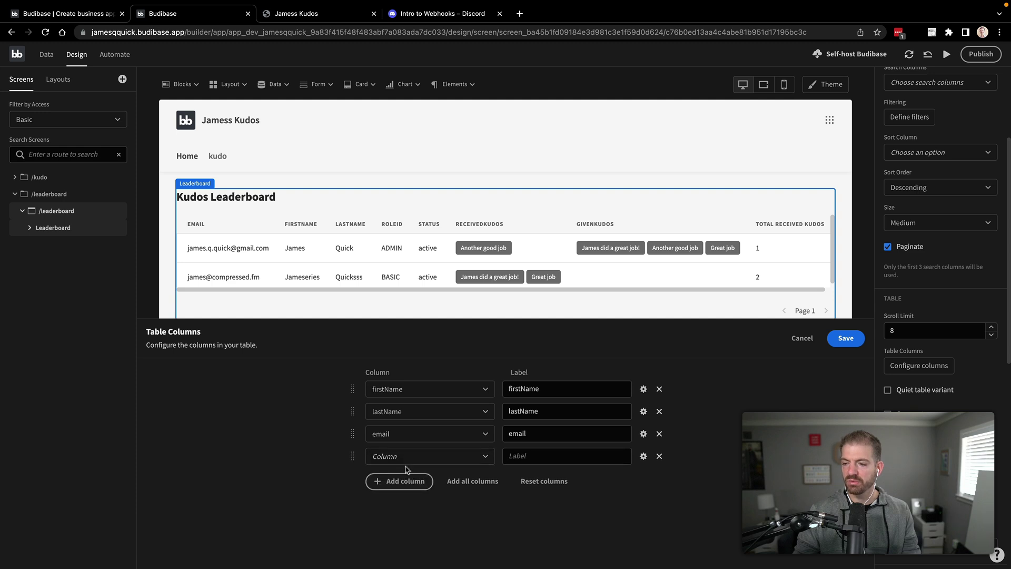
click(407, 455)
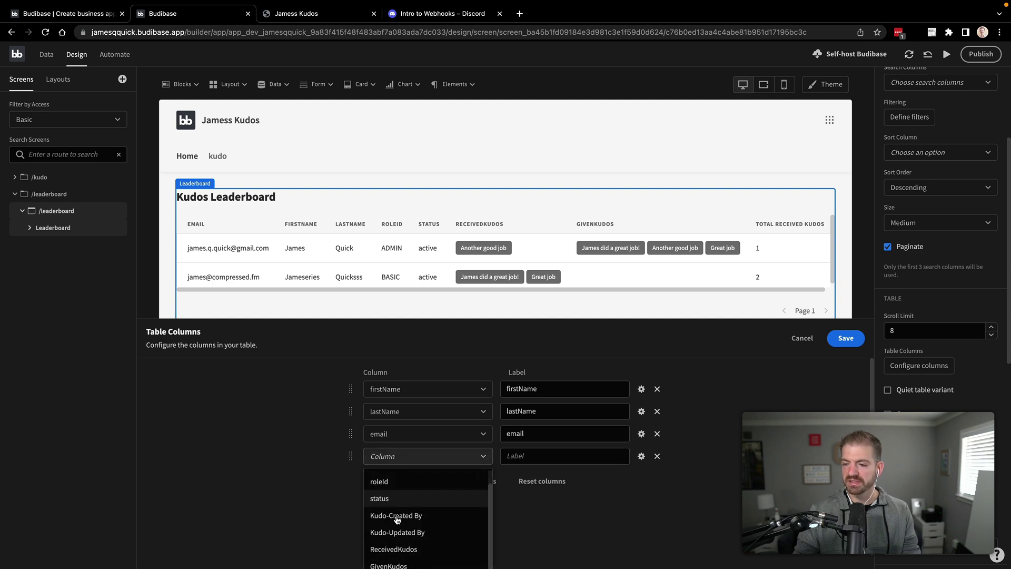
scroll(450, 543, down, 2)
click(440, 557)
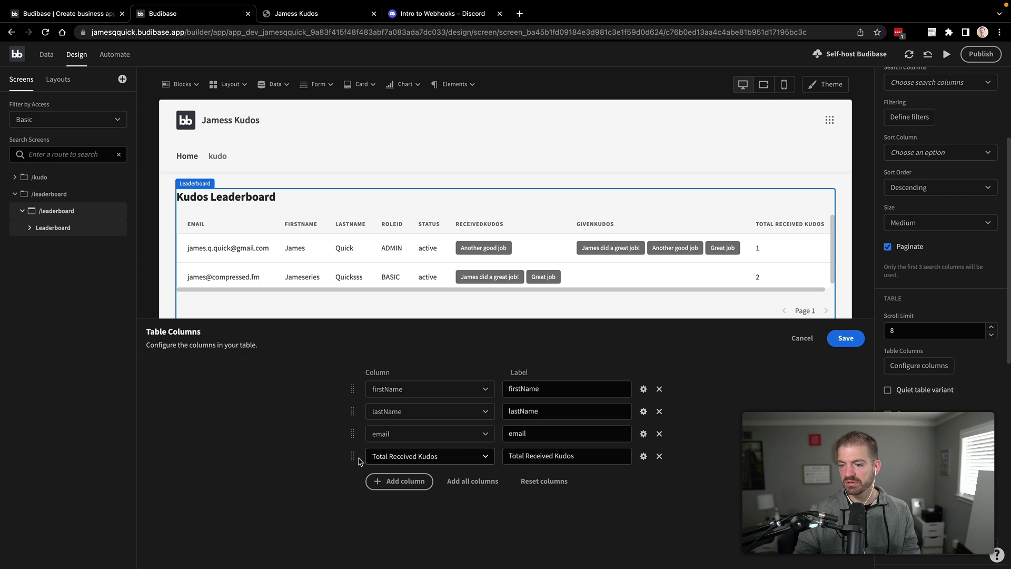
drag(353, 453, 353, 389)
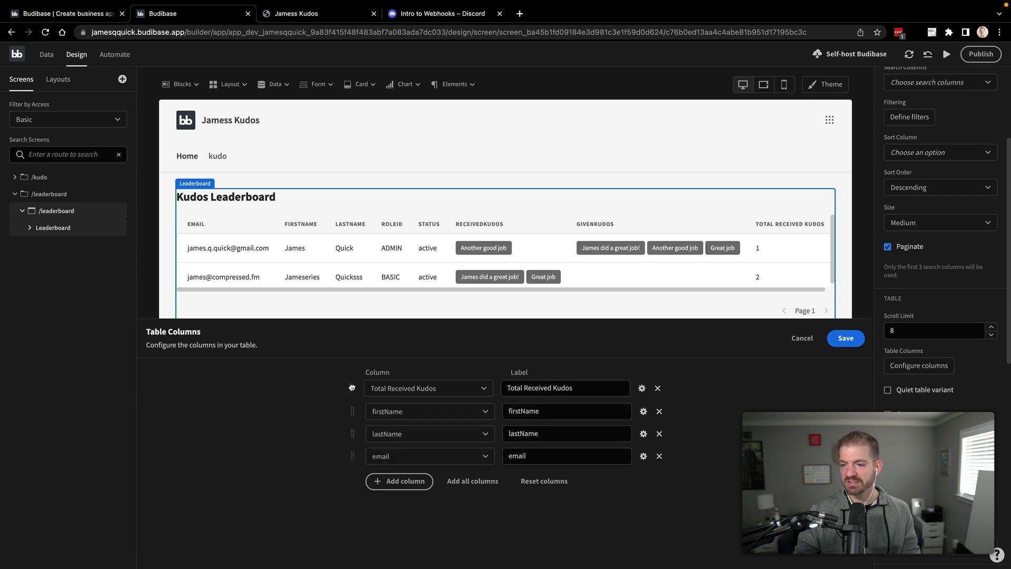
click(843, 339)
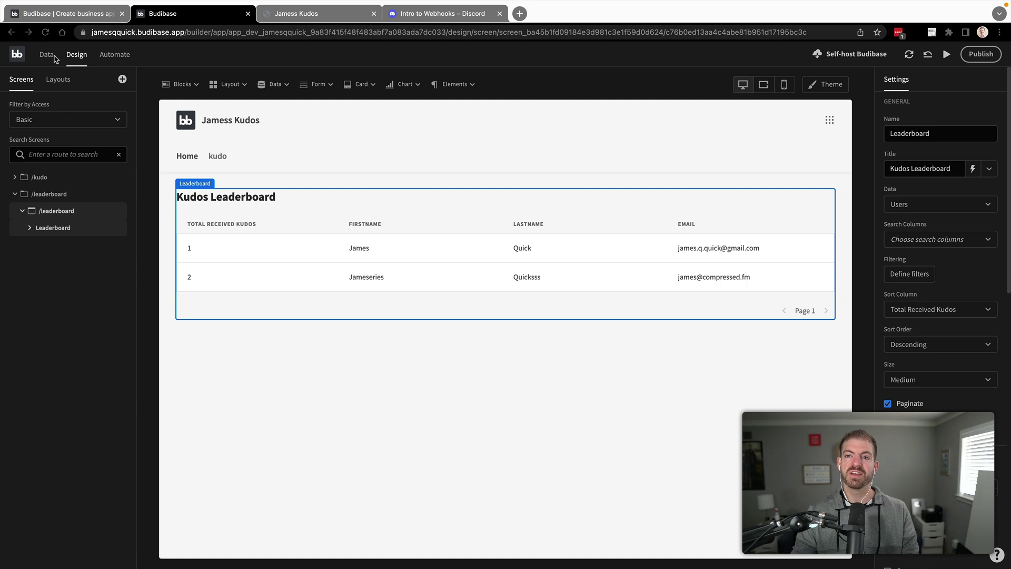
Switch to Discord and open the test server's integration settings
click(116, 59)
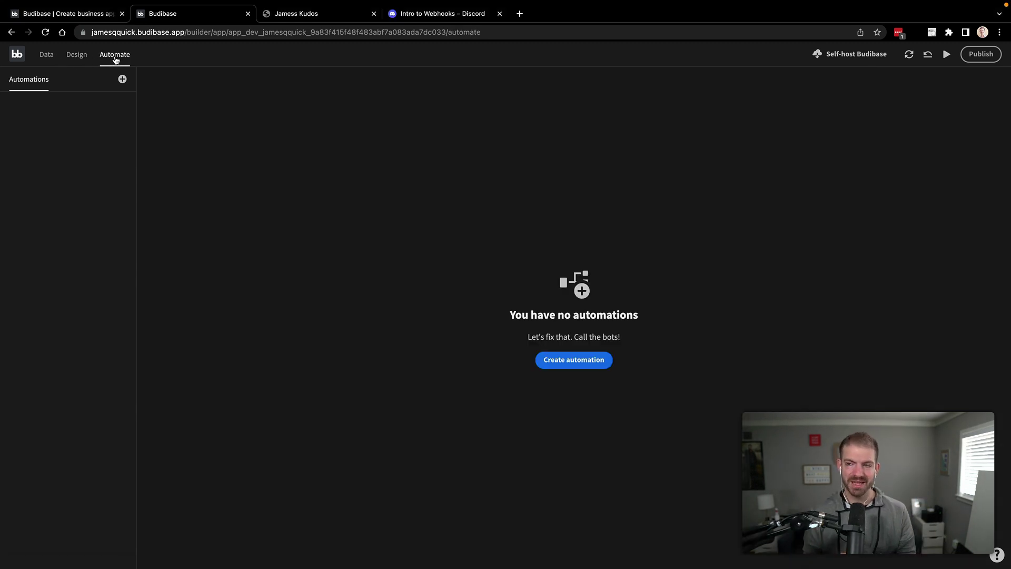
click(408, 20)
key(ctrl+Left)
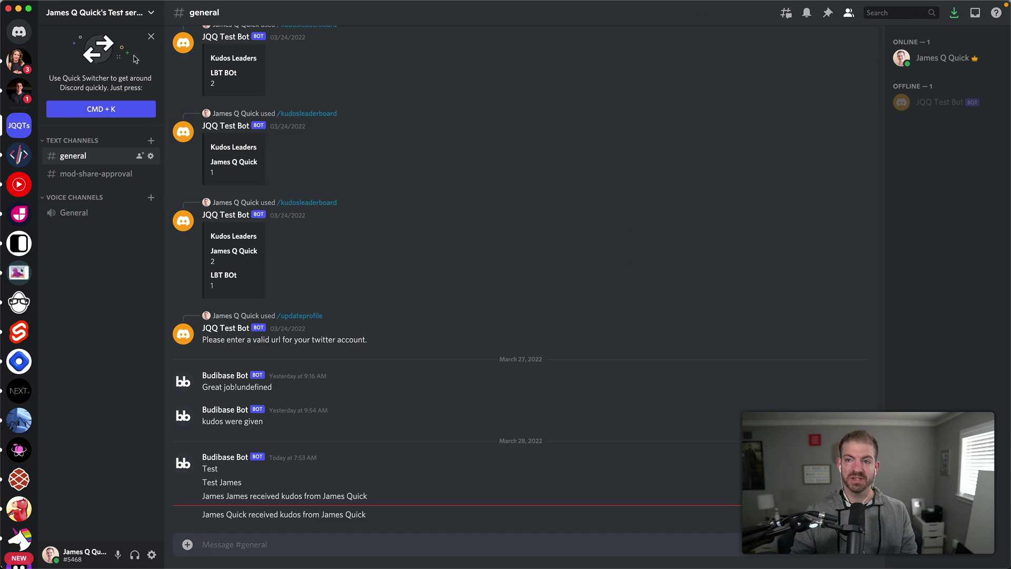
click(143, 14)
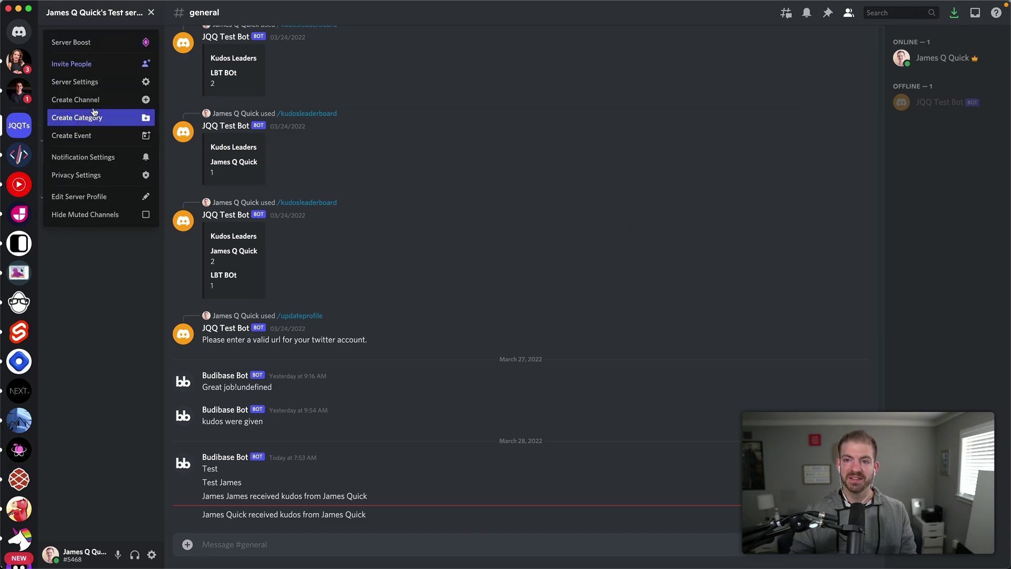
click(93, 83)
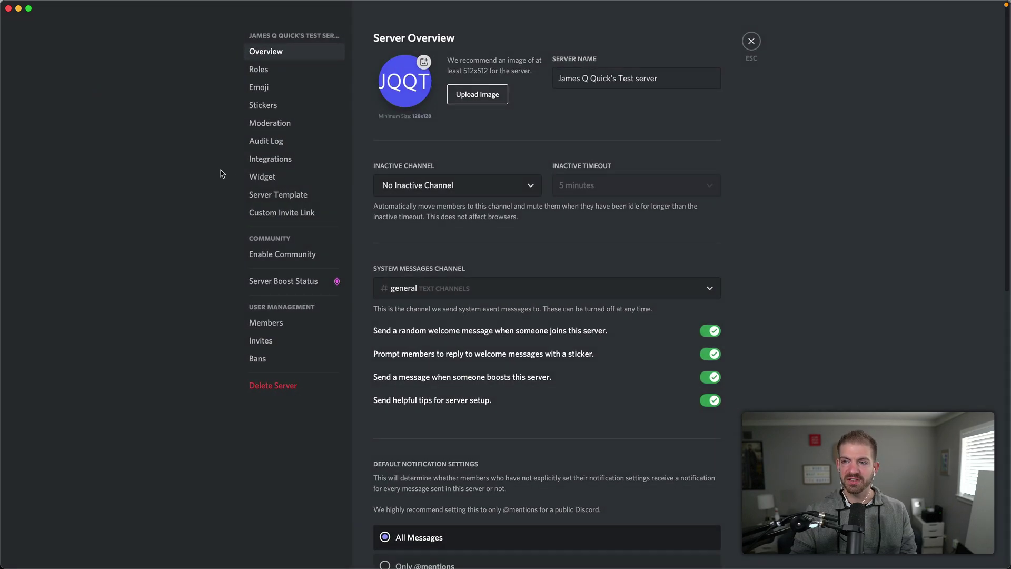
click(261, 161)
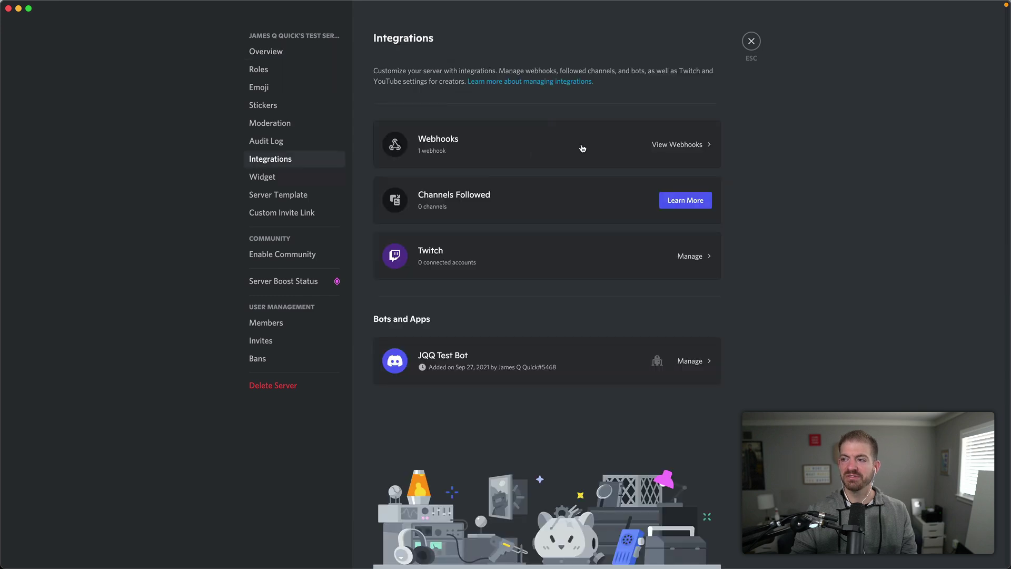
Copy the webhook URL of the Budibase Bot webhook and leave the server settings
click(672, 149)
click(647, 199)
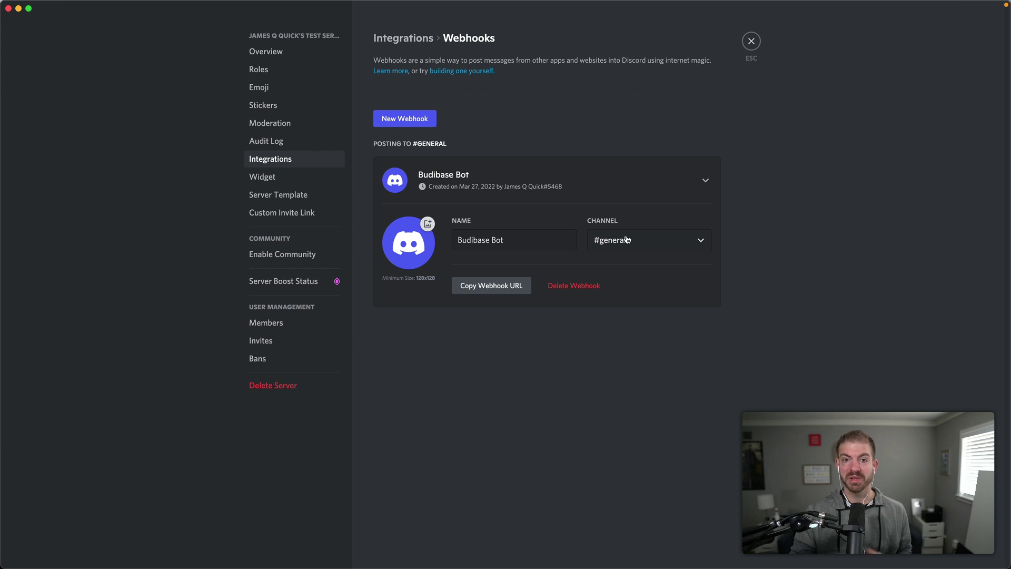
click(499, 287)
click(751, 41)
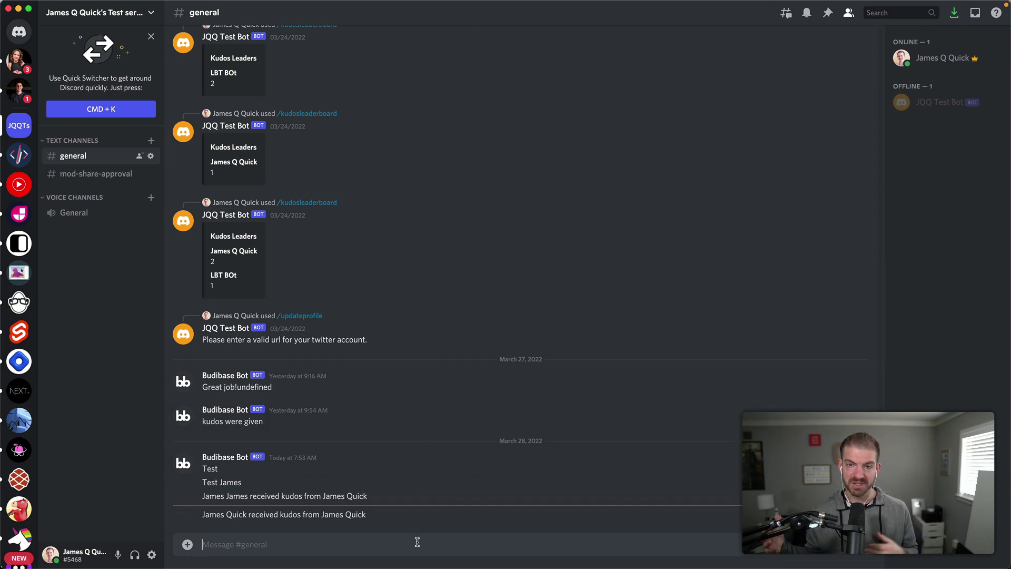
Switch back to Budibase and create an automation named "Notify Discord" with the Row Created trigger
key(super+Tab)
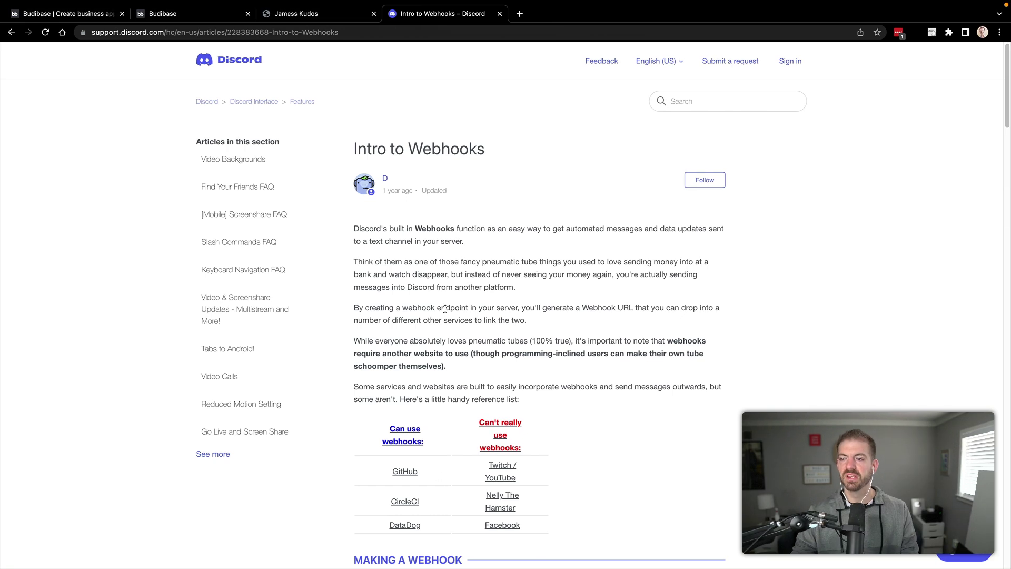
key(ctrl+Tab)
key(ctrl+Tab)
key(ctrl+Tab)
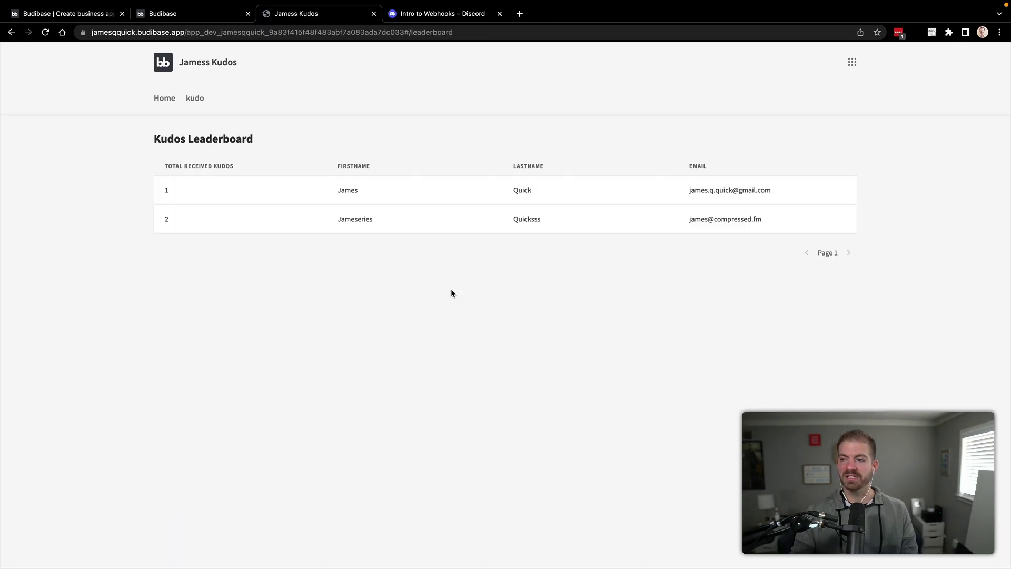
key(ctrl+shift+Tab)
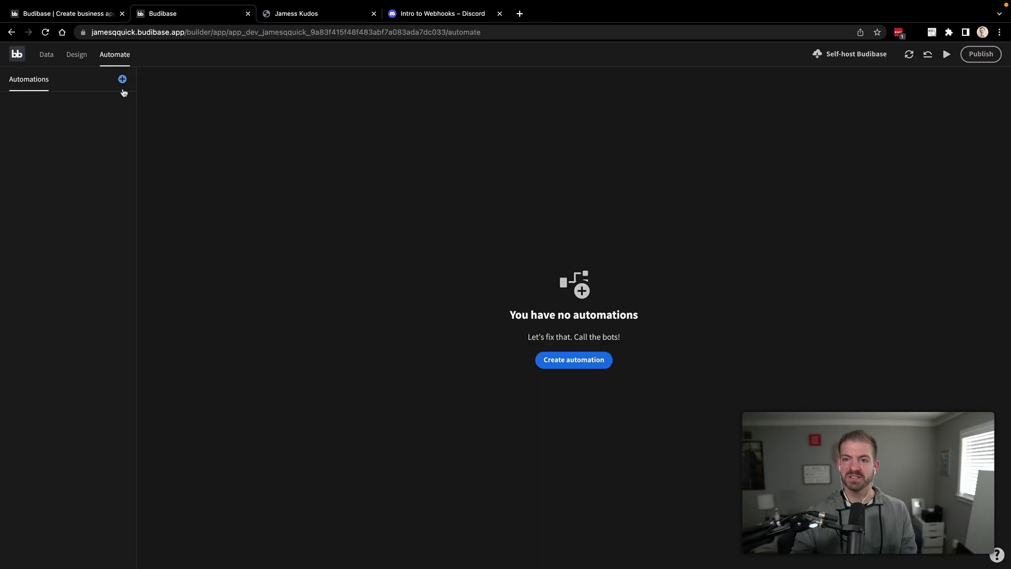
click(572, 361)
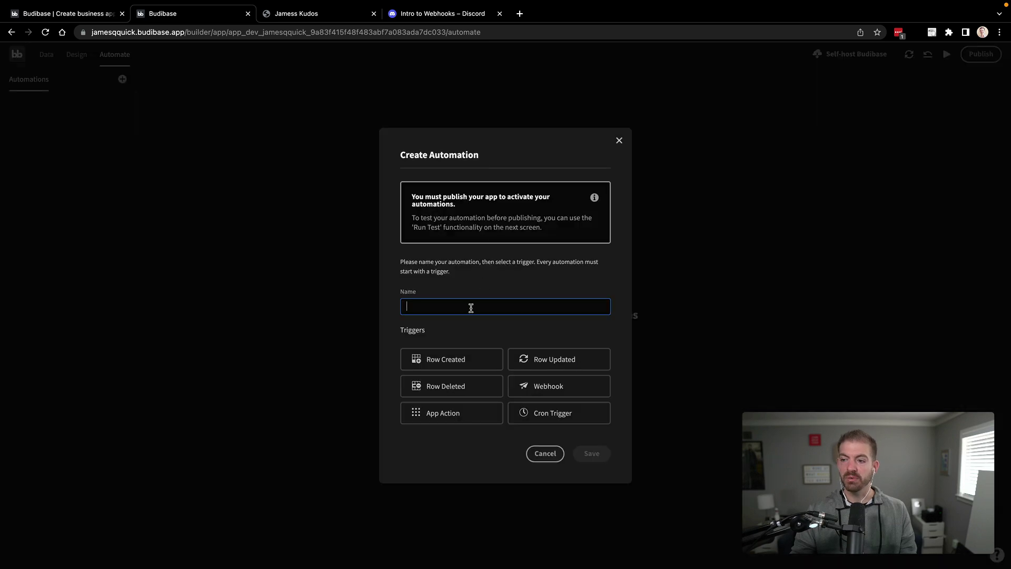
text(Notify Discord)
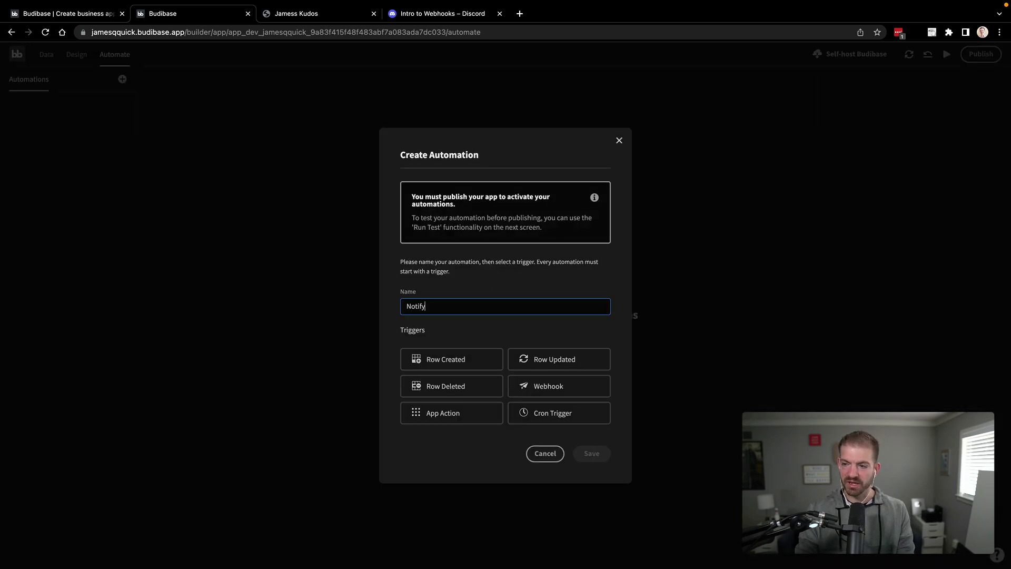
click(464, 365)
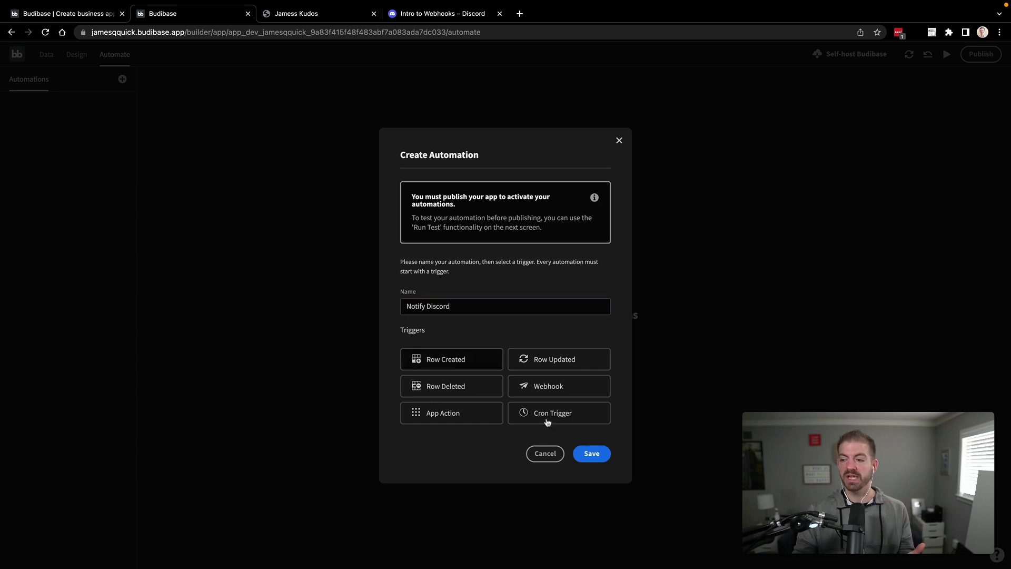
click(597, 456)
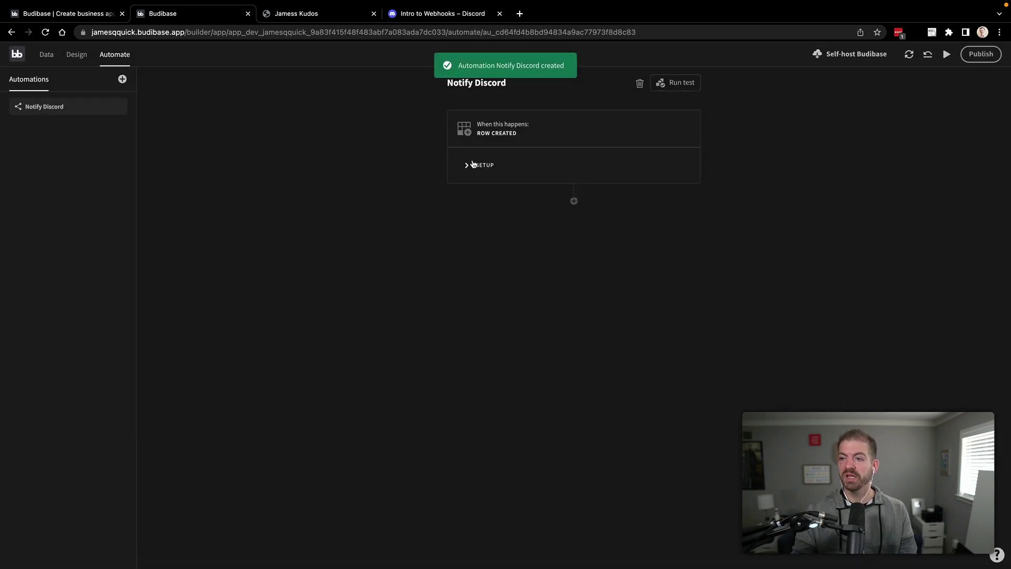
Choose Kudo as the table for the Row Created trigger
click(472, 163)
click(488, 205)
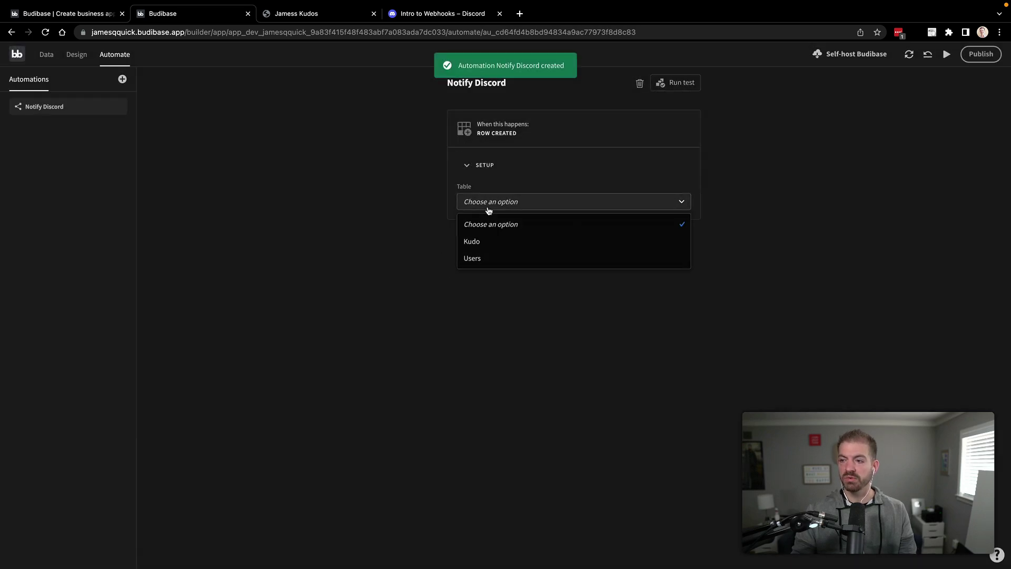
click(488, 247)
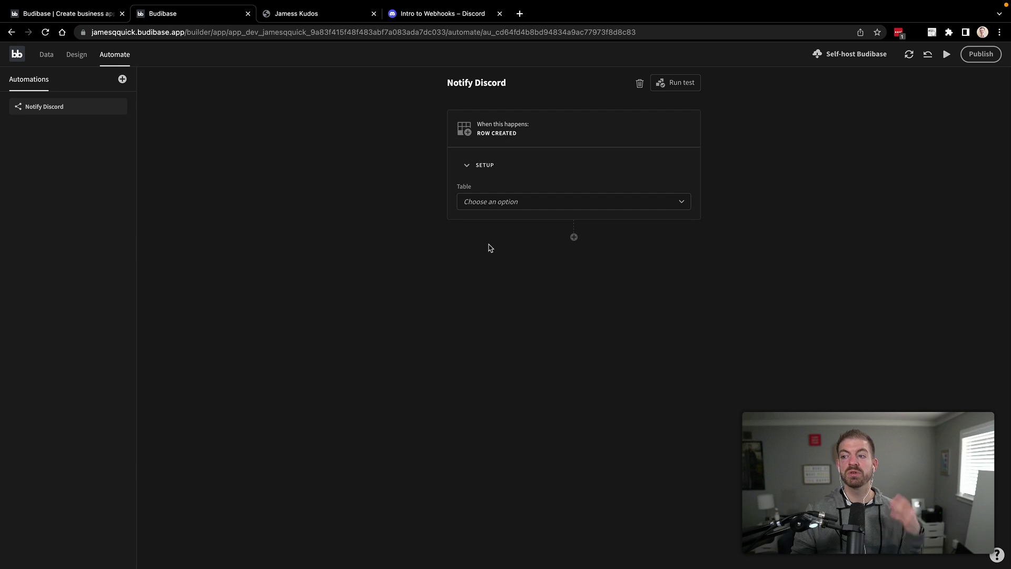
Add a Discord message action after the trigger and paste the copied webhook URL into its Discord Webhook URL field
click(573, 237)
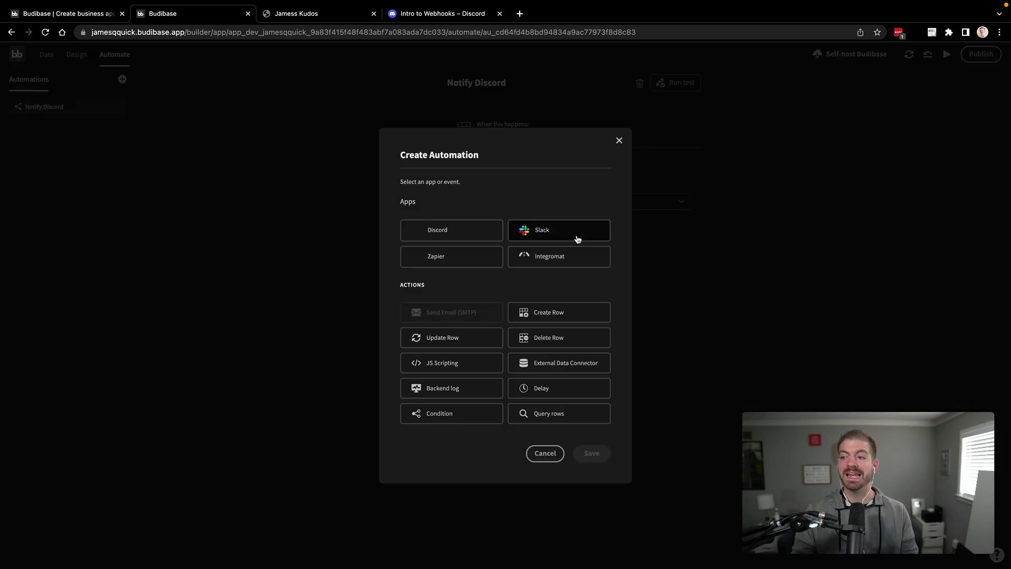
click(480, 239)
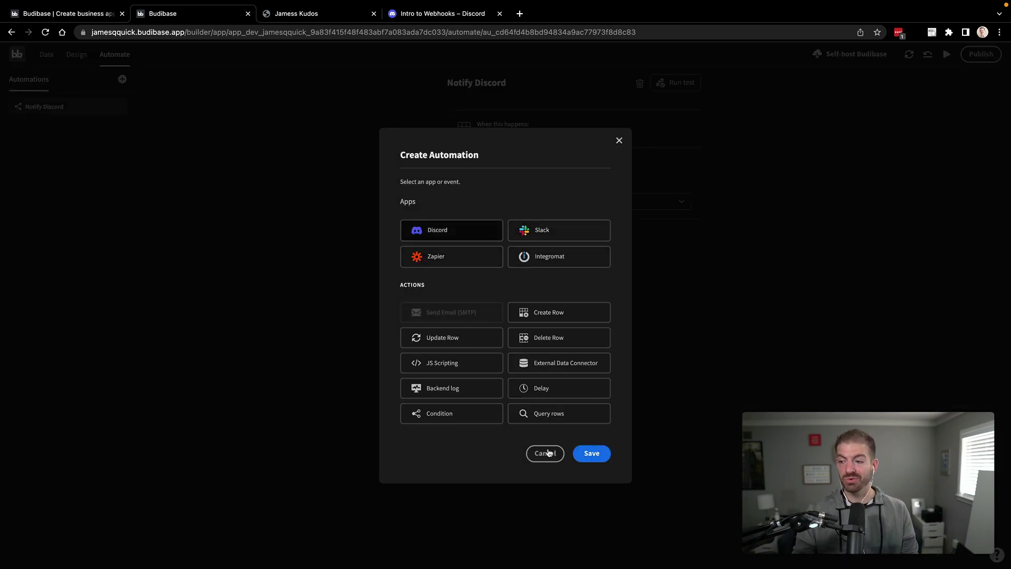
click(591, 452)
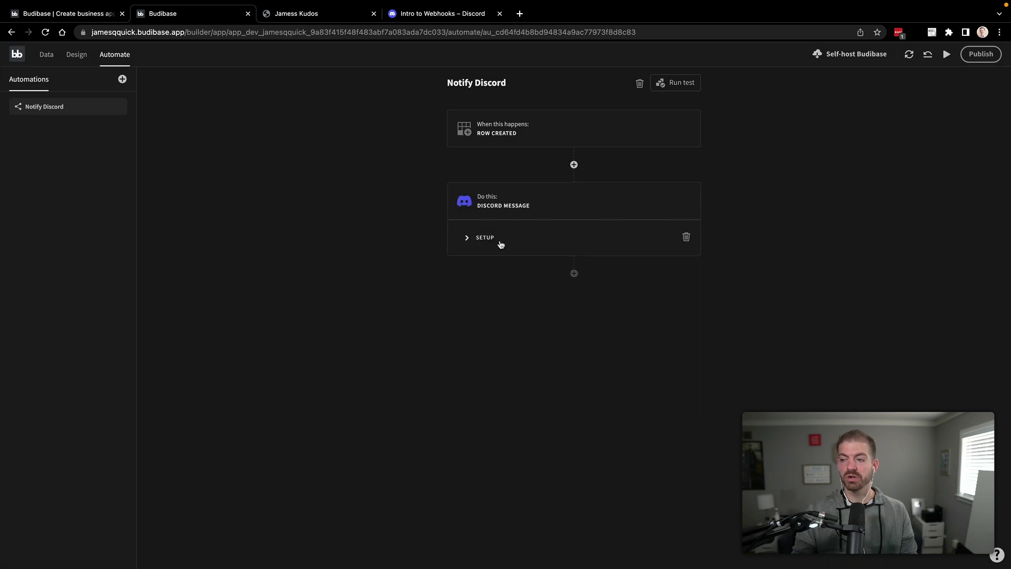
click(500, 245)
key(super+v)
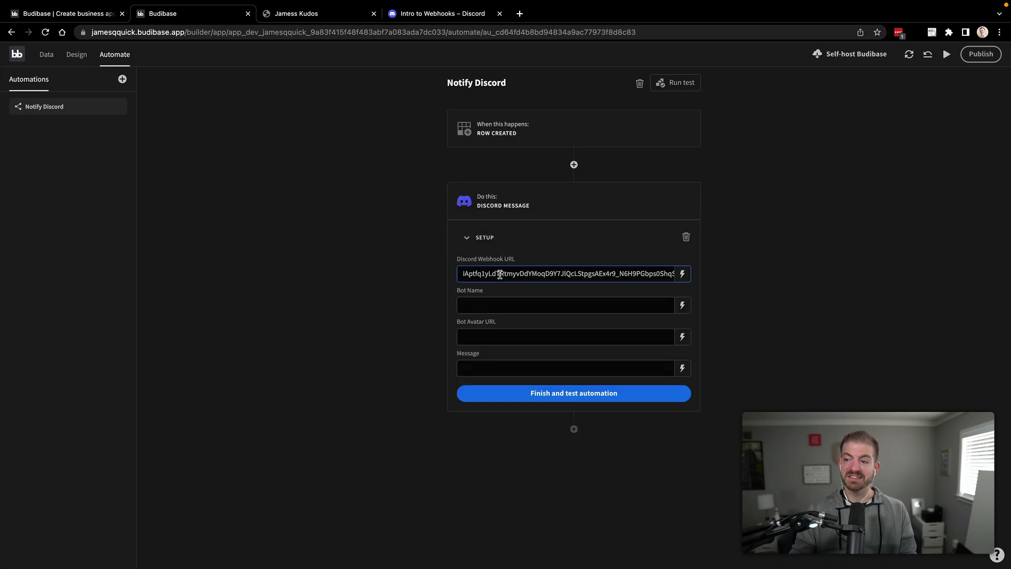
Set the Discord message's bot name to "Budibase Bot" and its message to "testing kudo notification"
click(498, 304)
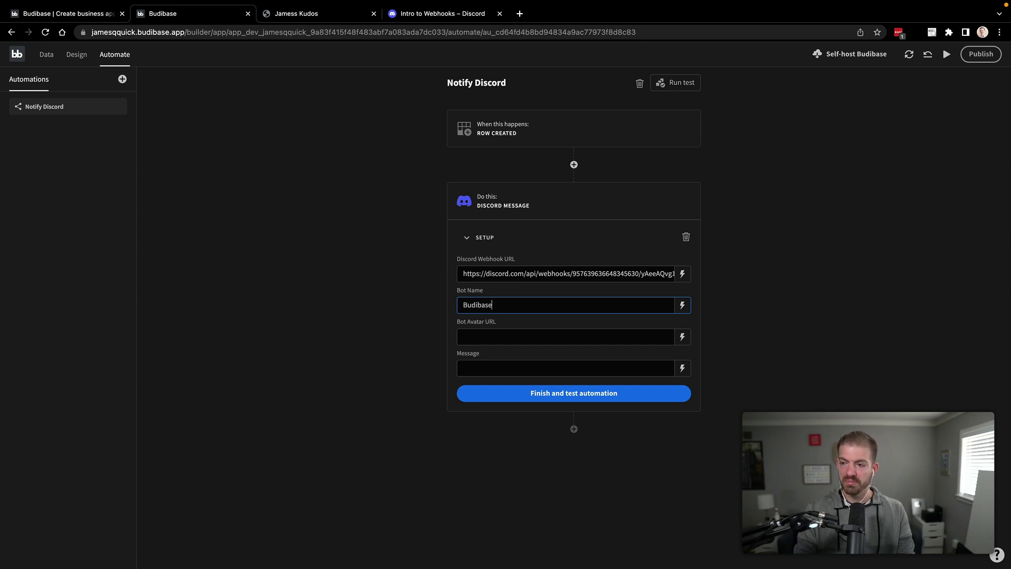
click(682, 368)
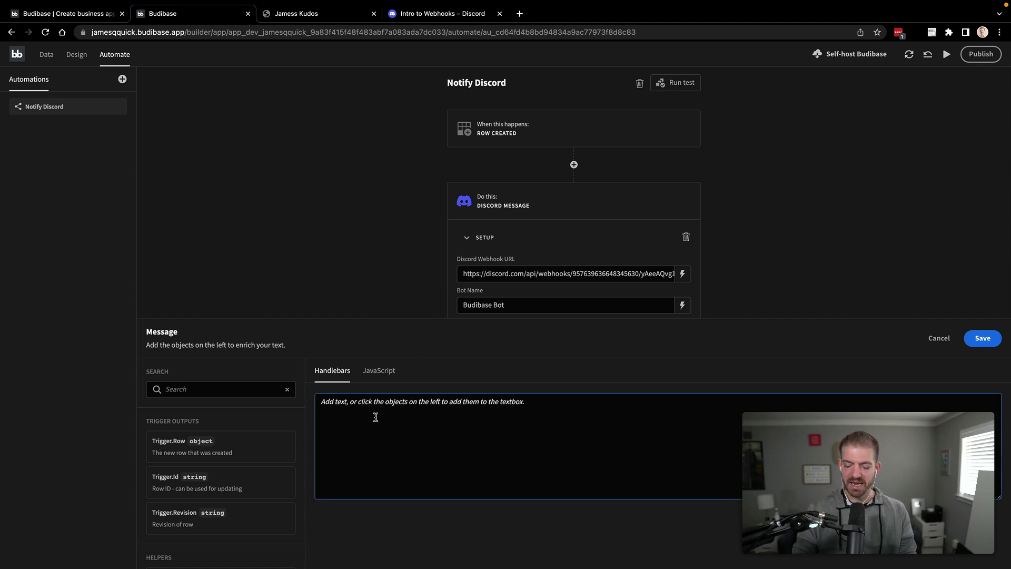
text(testing kudo notification)
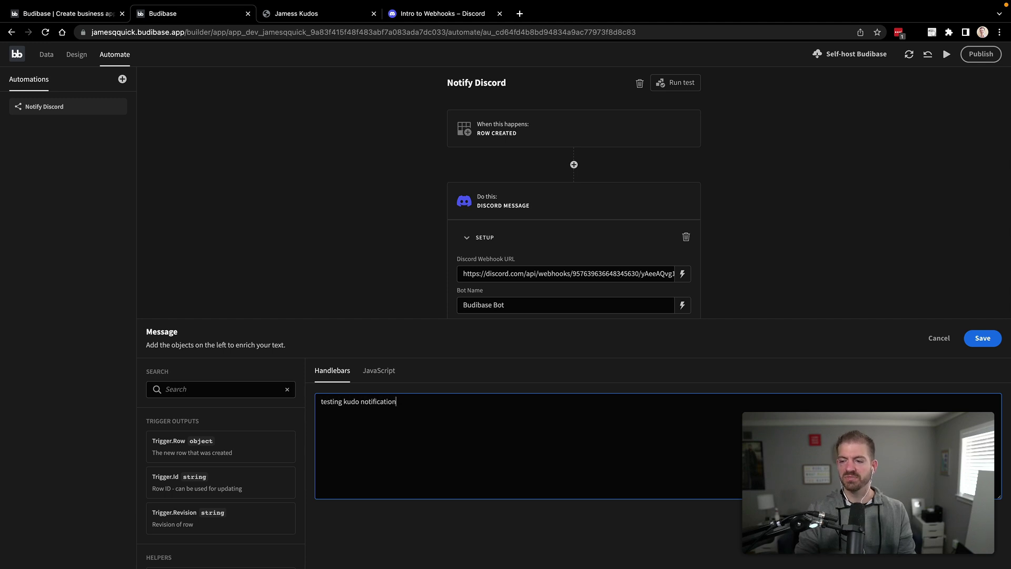
click(979, 339)
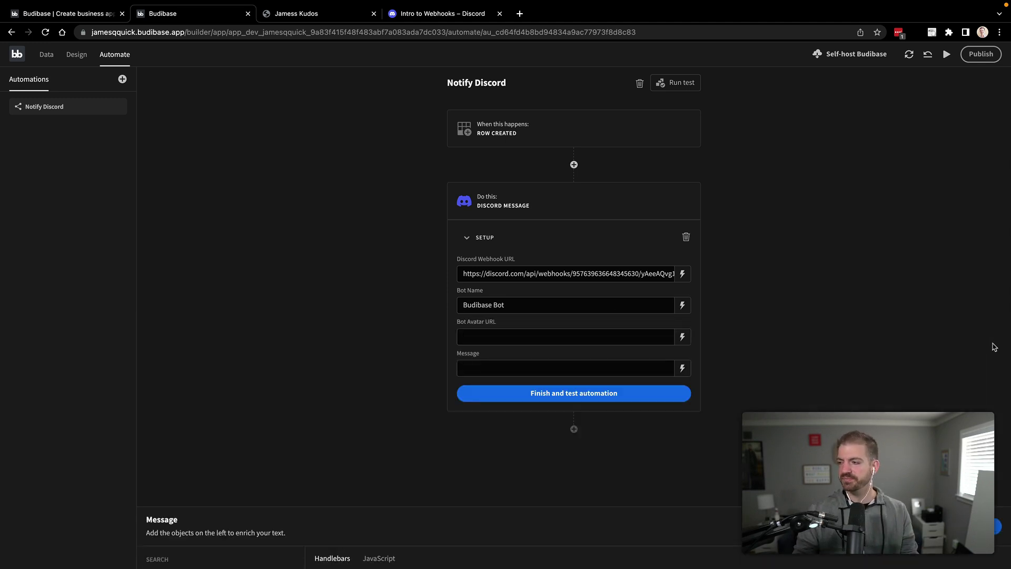
Test the automation with a Kudo row: description "Great job", points 1, and a different user as receiver and giver
click(610, 396)
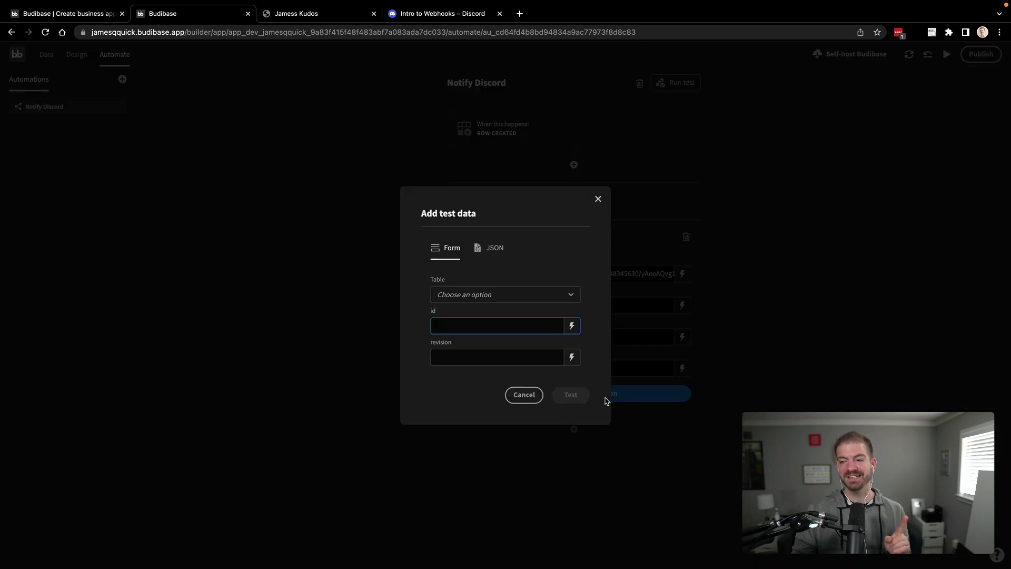
click(493, 294)
click(452, 335)
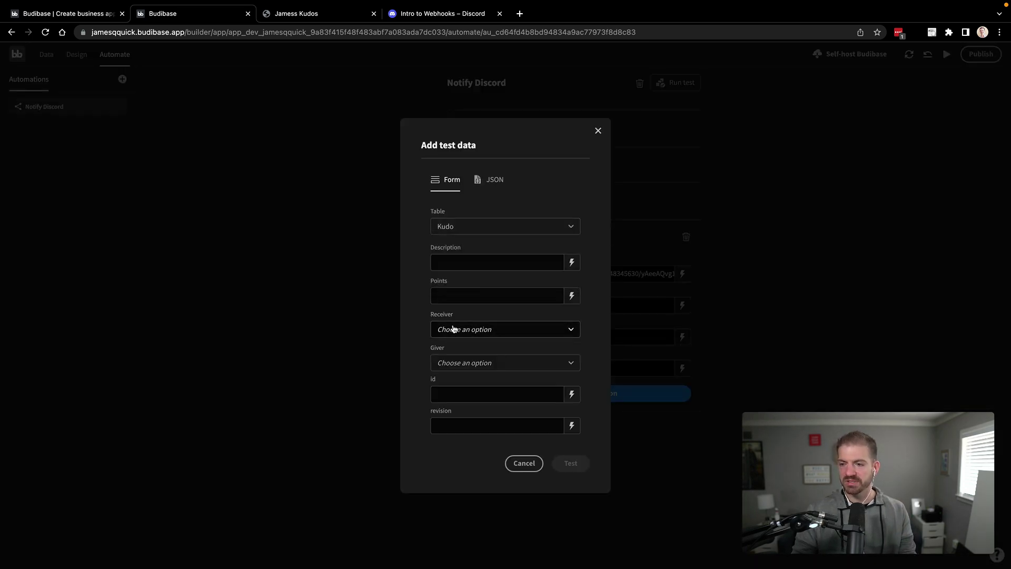
text(Great job)
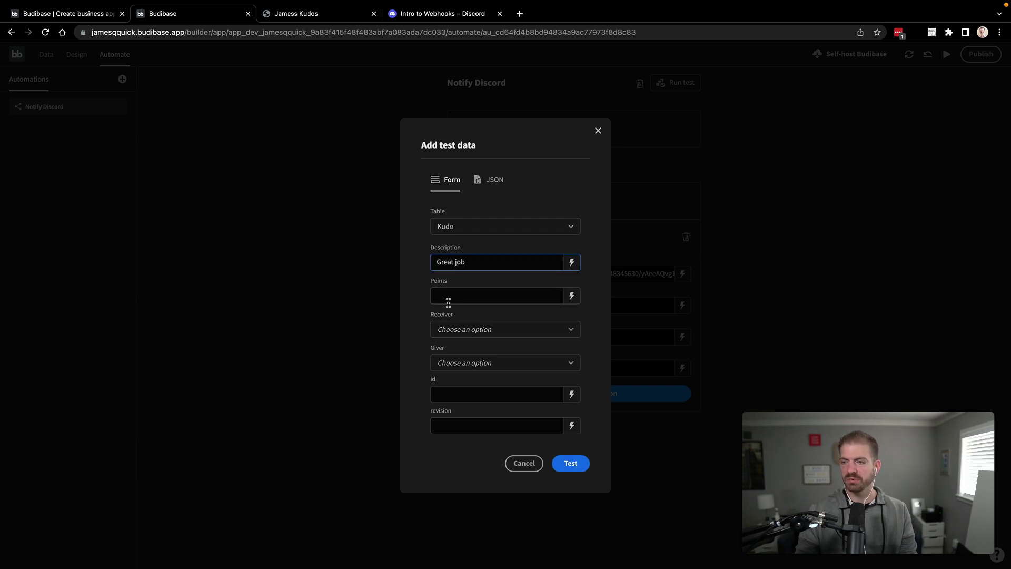
text(1)
click(451, 329)
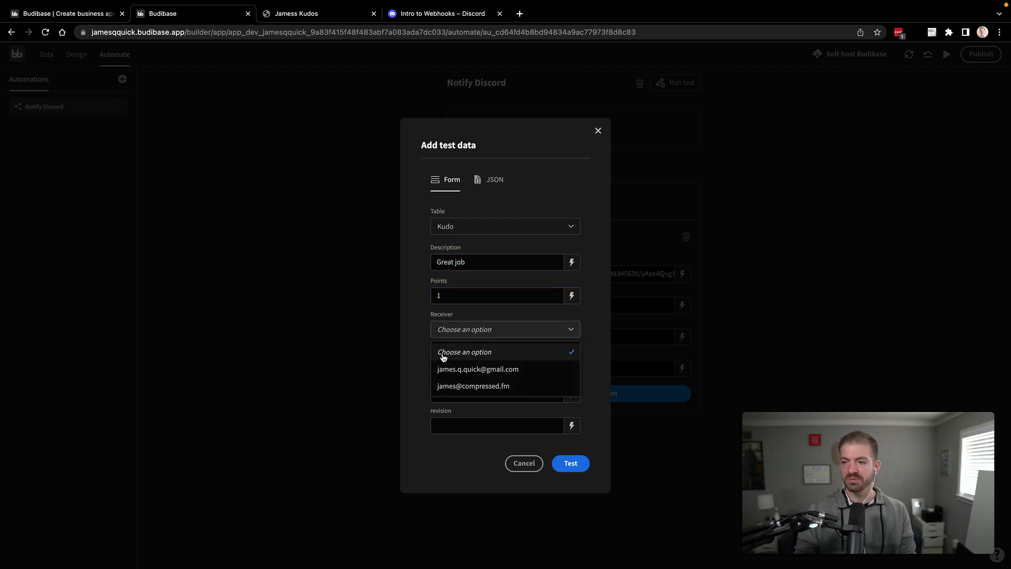
click(454, 370)
click(451, 362)
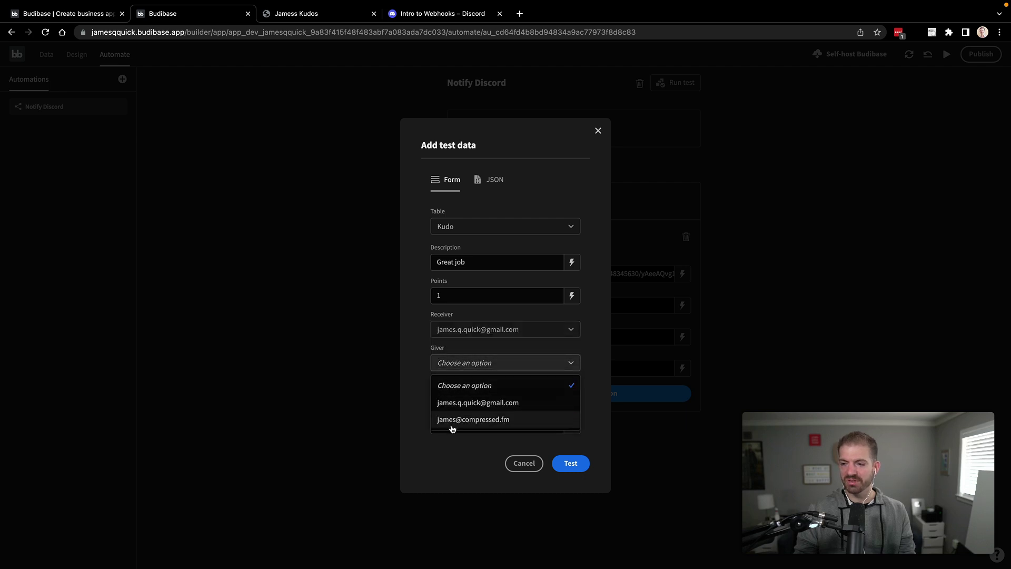
click(450, 420)
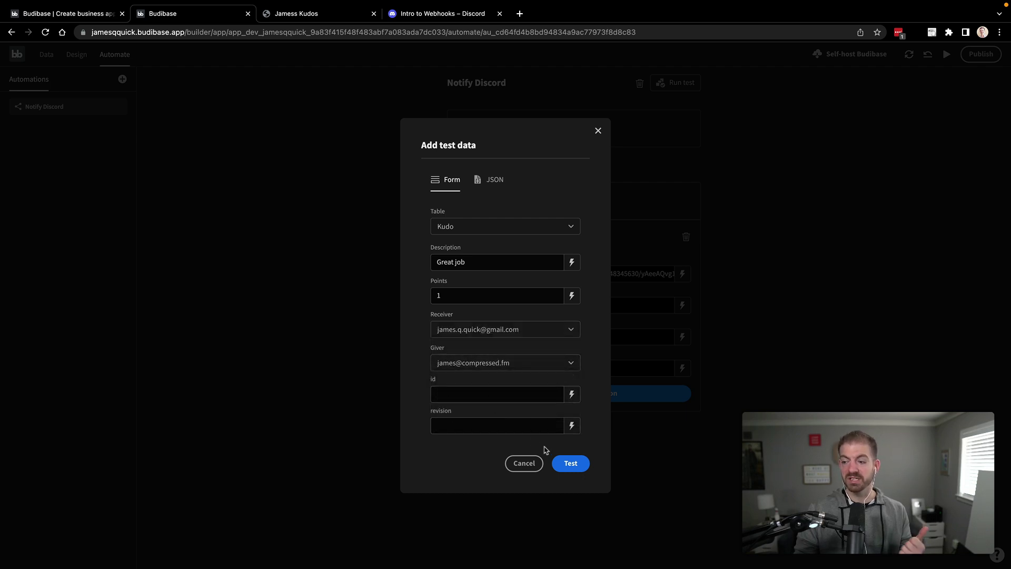
click(569, 463)
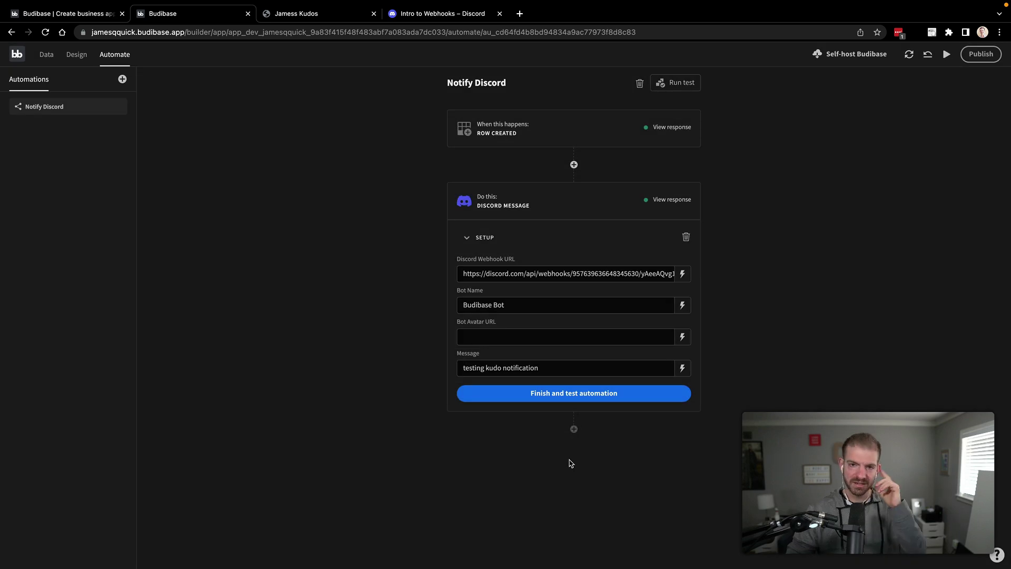
Switch to Discord, check the general channel for the bot's test message, and return to Budibase
key(super+Tab)
click(339, 541)
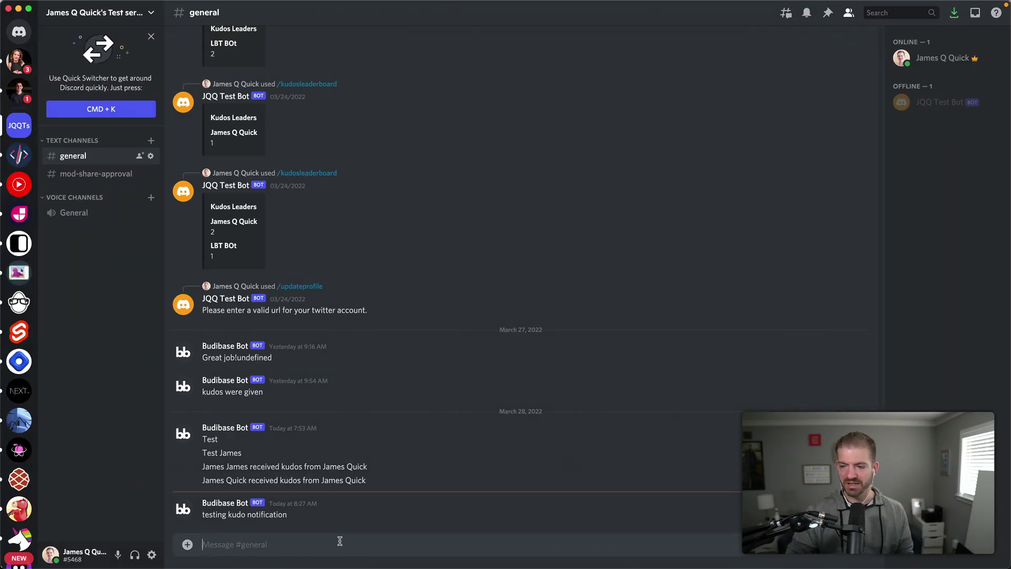
drag(293, 513, 226, 511)
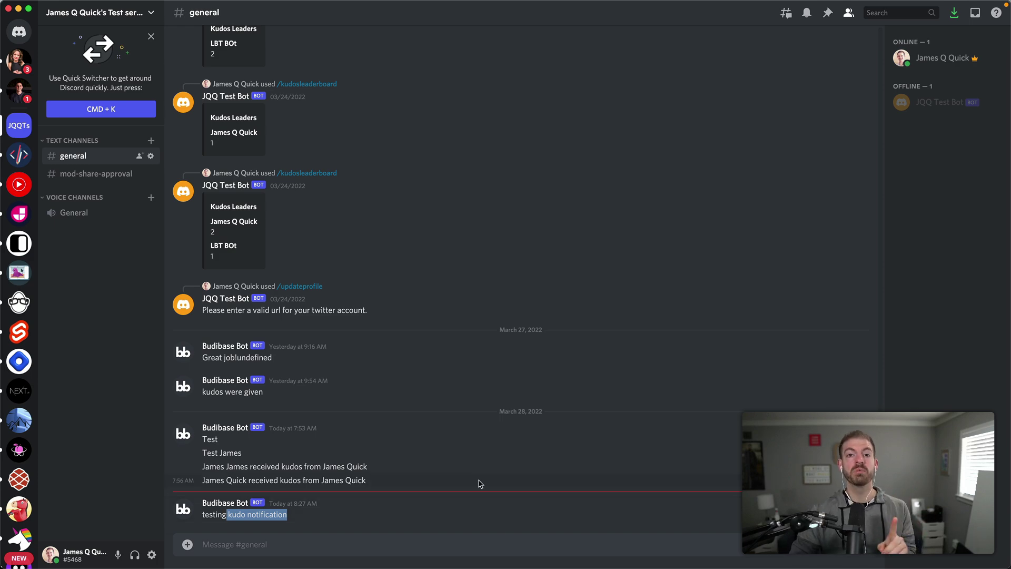
key(ctrl+Right)
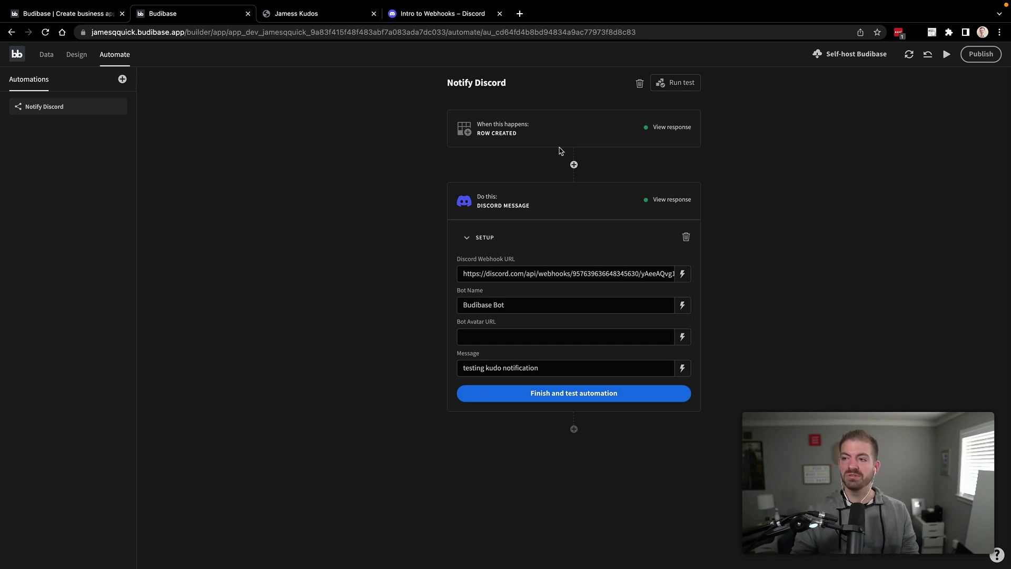
Add a Query Rows action directly after the Row Created trigger and choose Users as its table
click(573, 164)
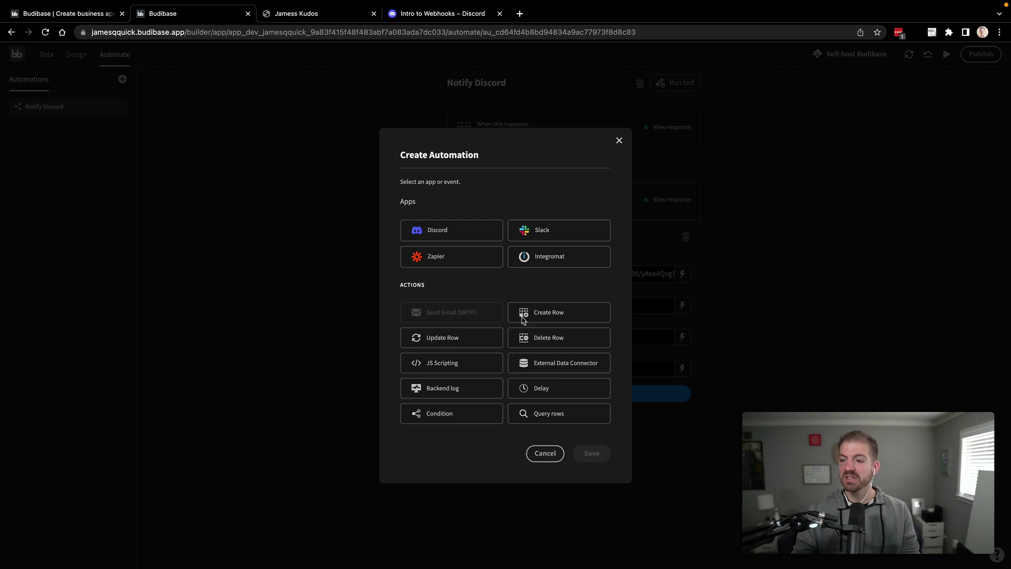
click(528, 421)
click(591, 454)
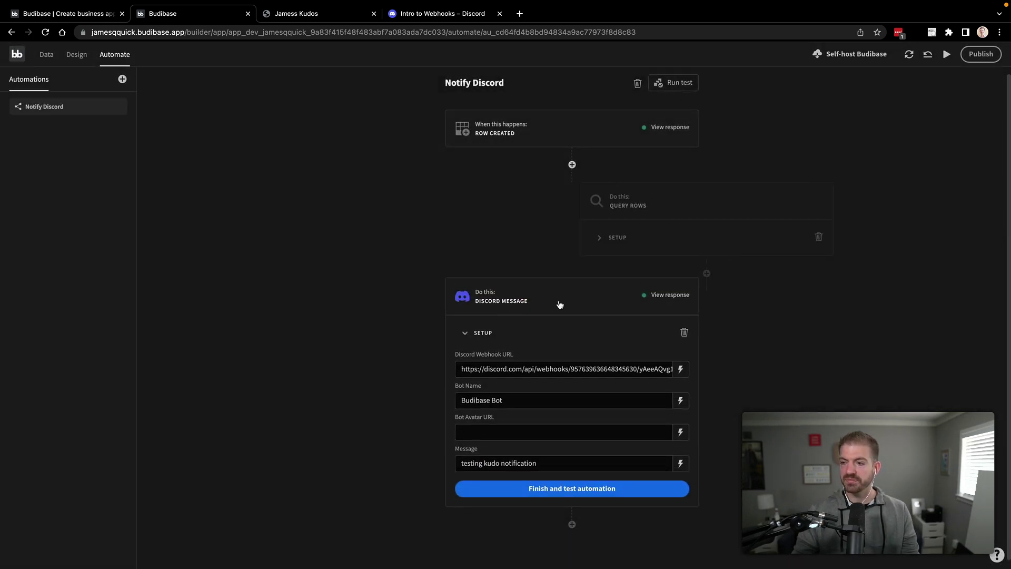
click(477, 238)
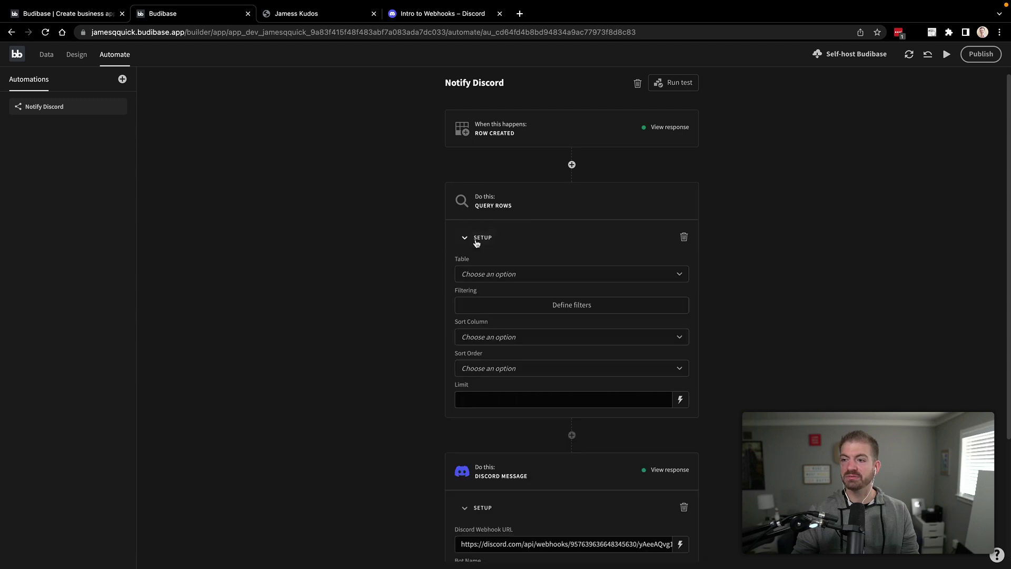
click(484, 276)
click(479, 329)
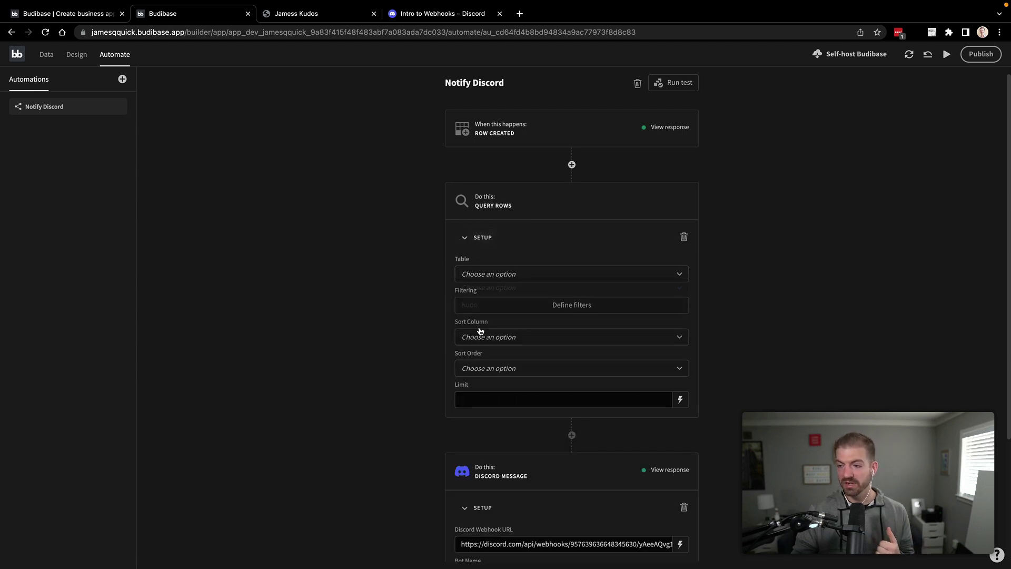
Filter the Users query so that _id equals {{ trigger.row.Receiver }} and save the filter
click(546, 304)
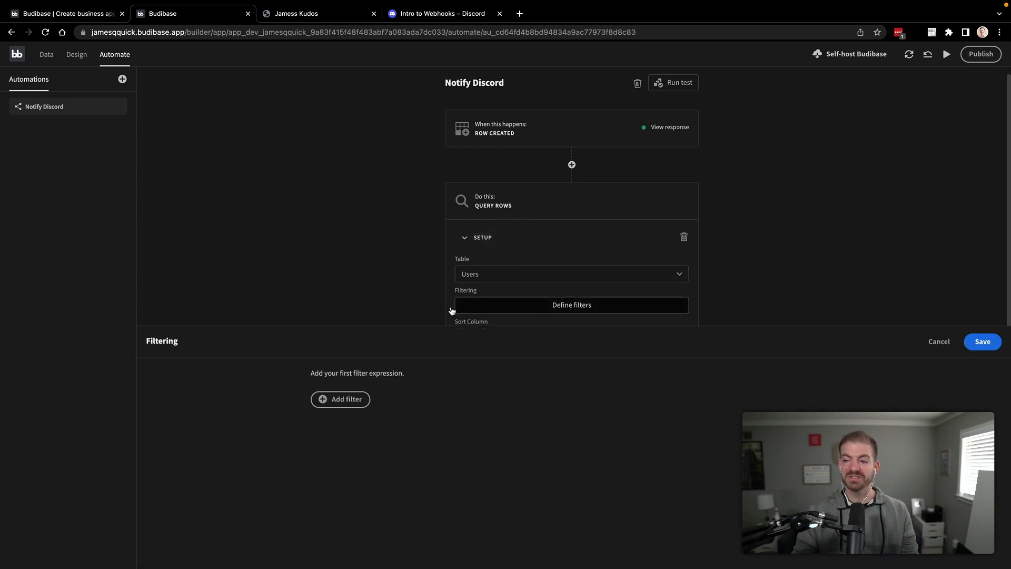
click(342, 401)
click(384, 402)
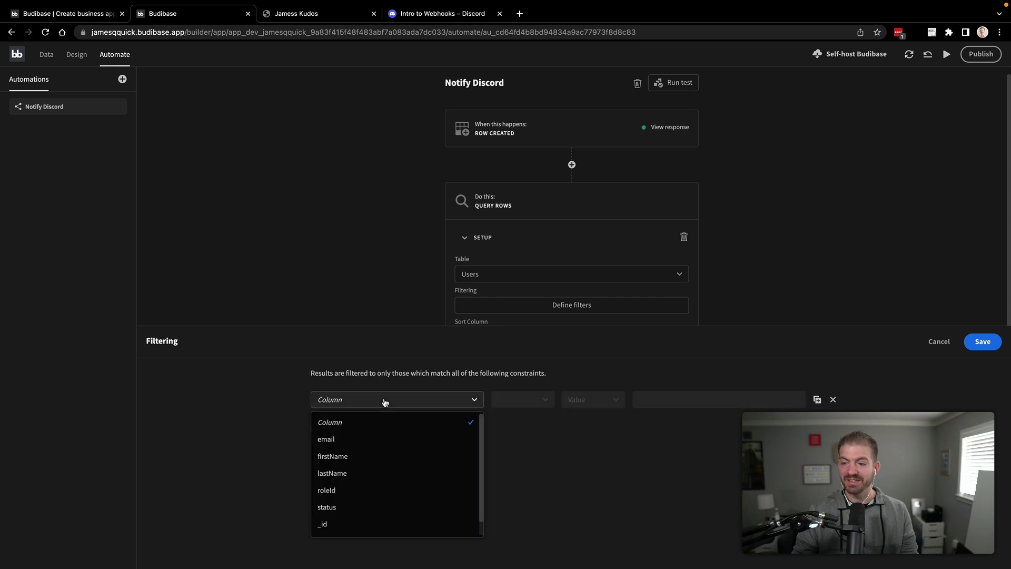
click(332, 523)
click(671, 402)
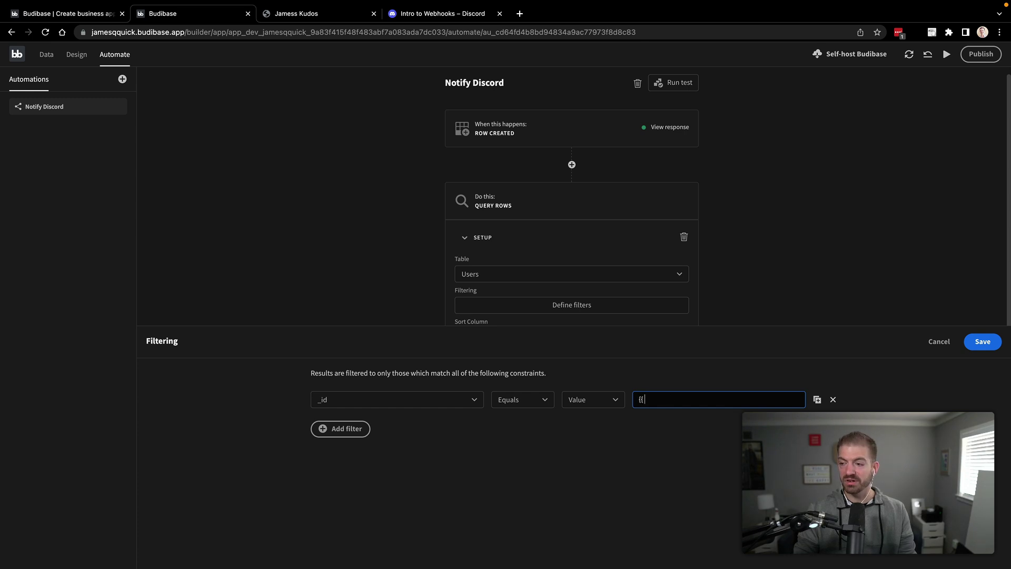
text({{ }})
key(Left)
key(Left)
text(trigger.row.)
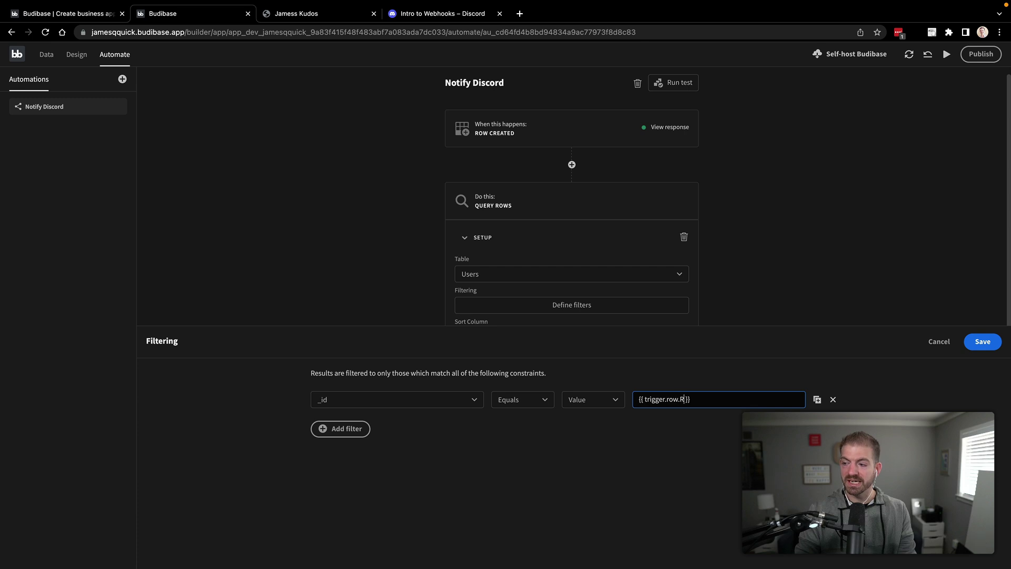
text(Receiver)
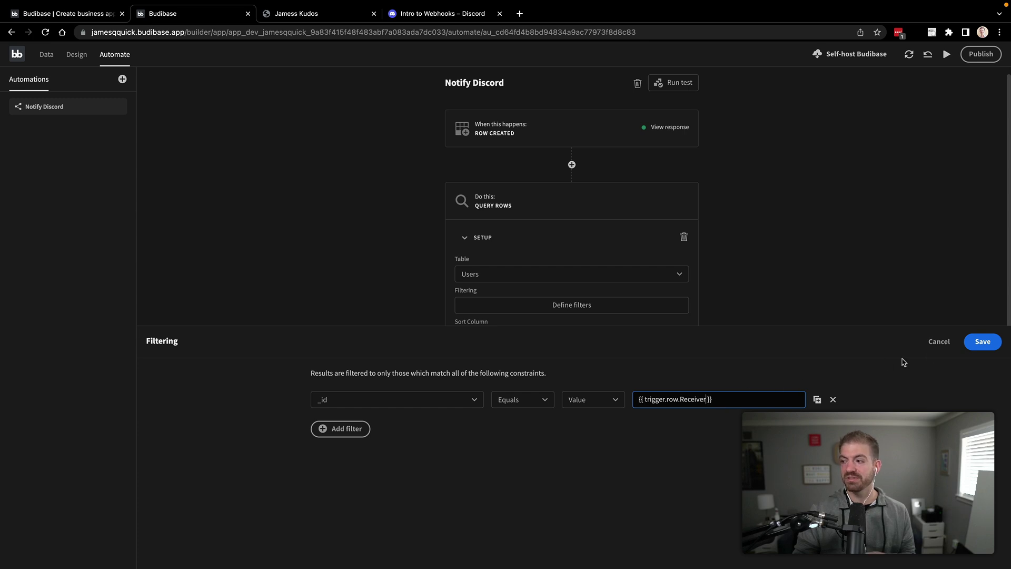
click(978, 346)
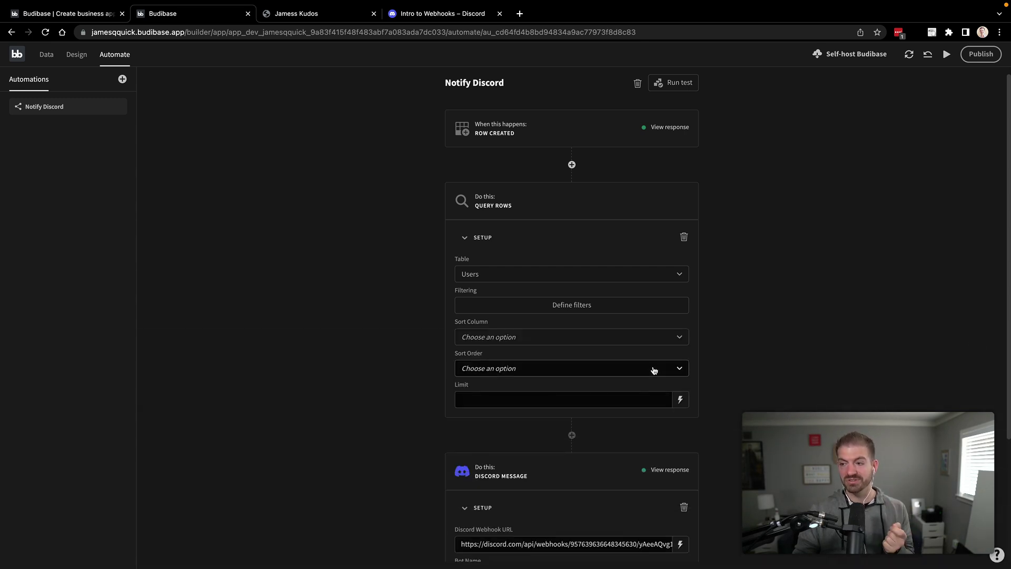
Add a second Query Rows action directly after the trigger, again with Users as its table
scroll(654, 367, down, 1)
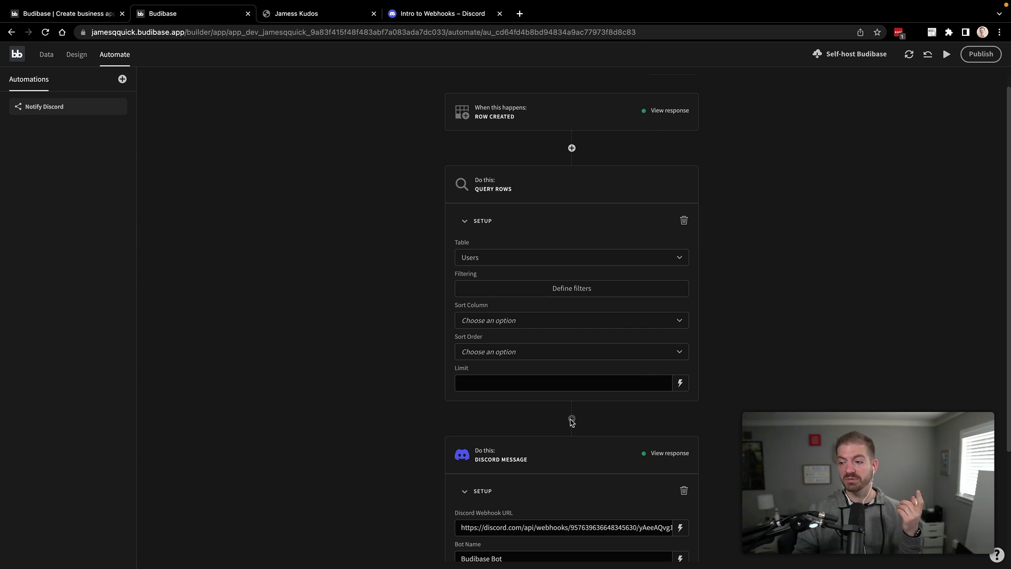
scroll(711, 399, down, 5)
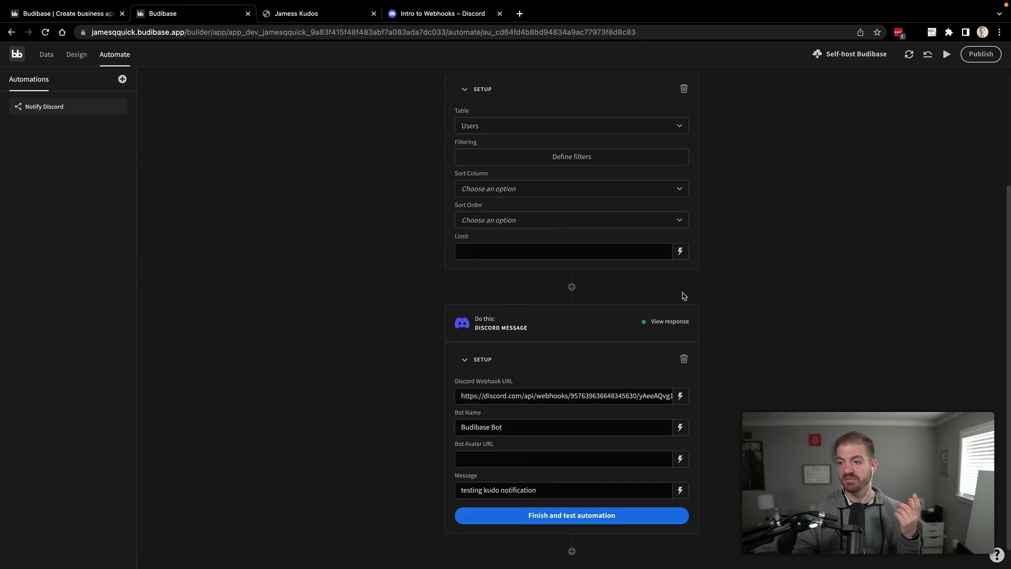
scroll(579, 288, up, 5)
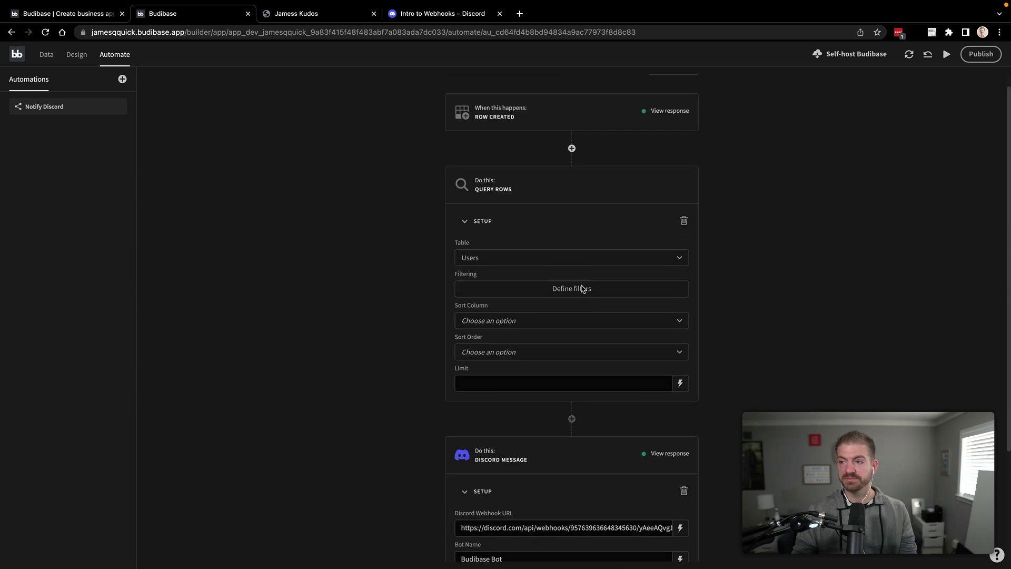
click(571, 148)
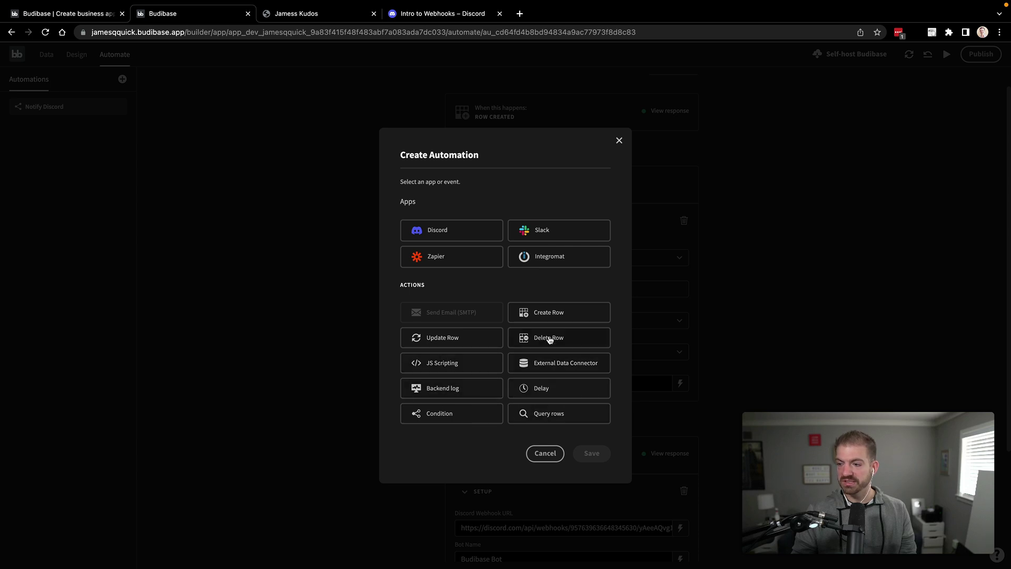
click(547, 412)
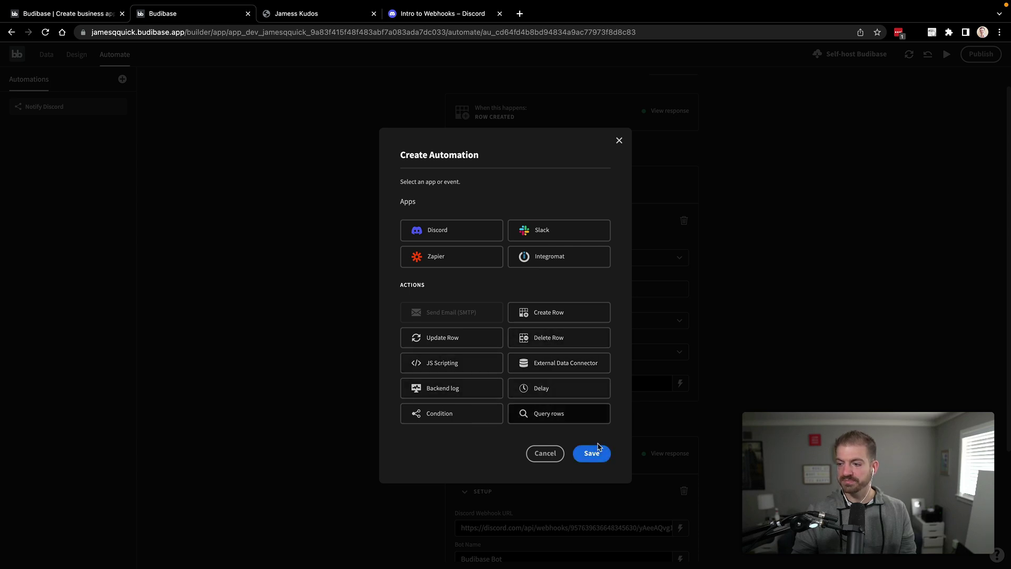
click(591, 452)
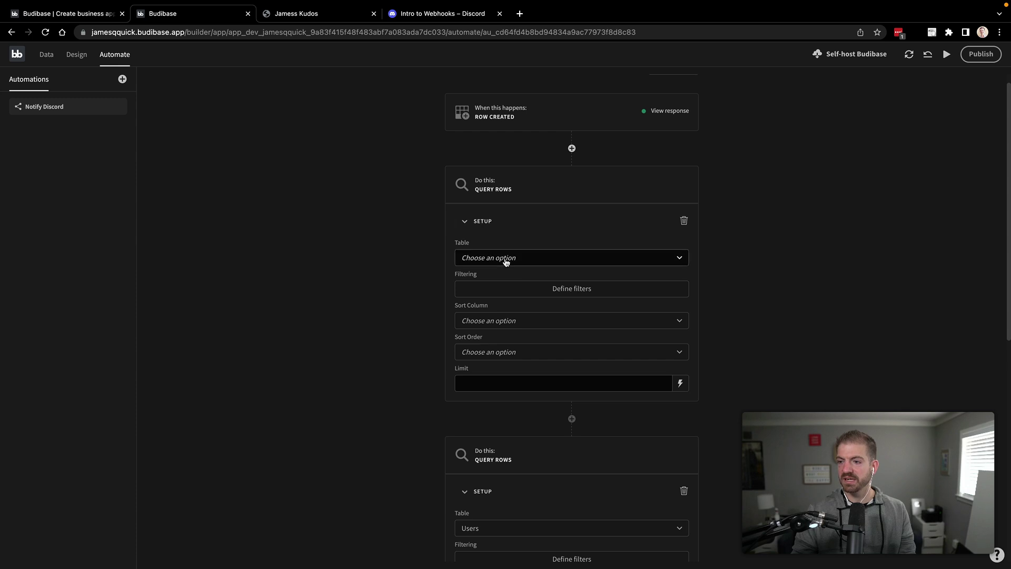
click(506, 262)
click(488, 314)
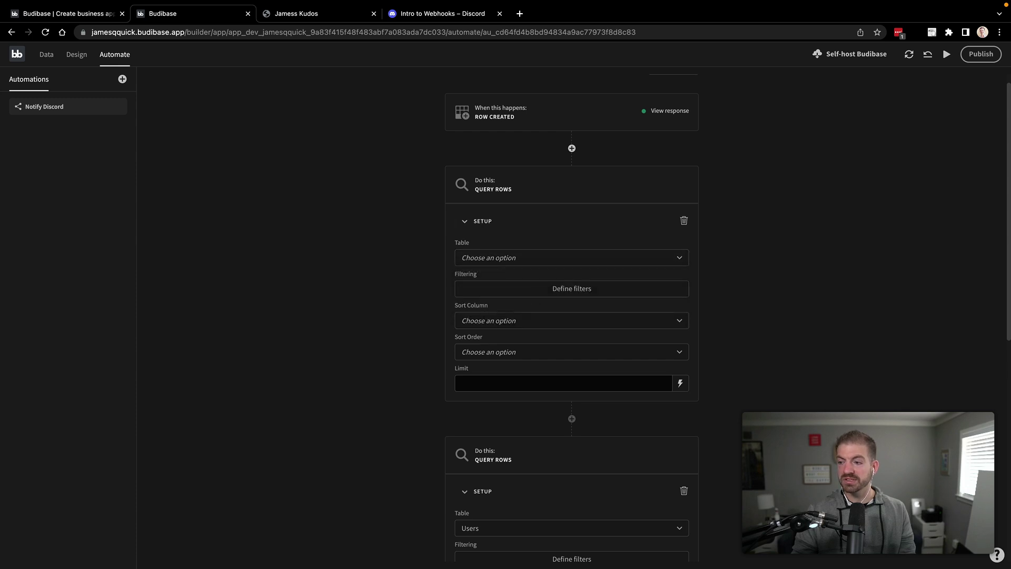
Filter the newly added Users query so that _id equals {{ trigger.row.Giver}} and save the filter
click(551, 288)
click(340, 399)
click(341, 401)
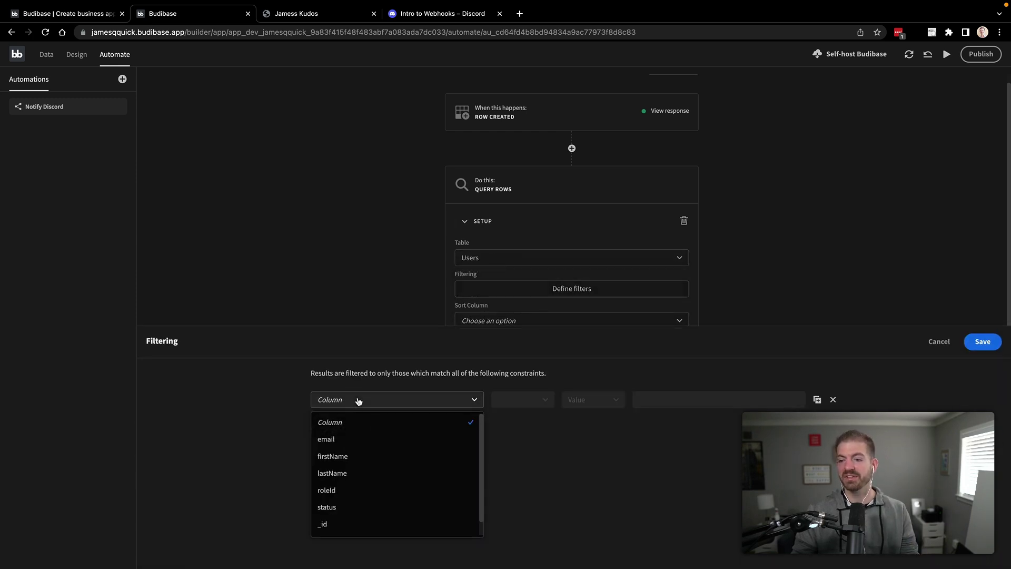
click(341, 528)
click(658, 398)
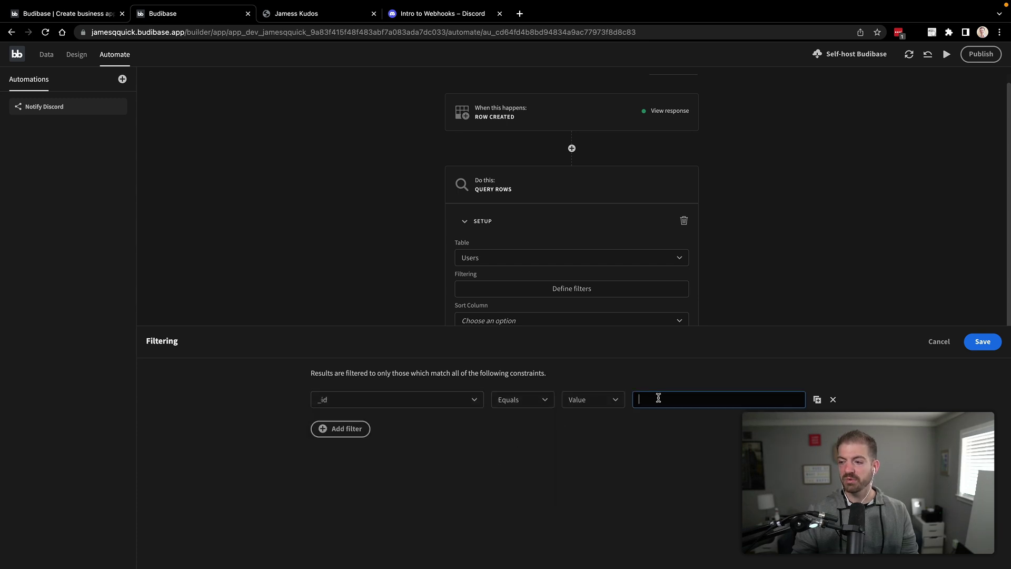
text({{ tr)
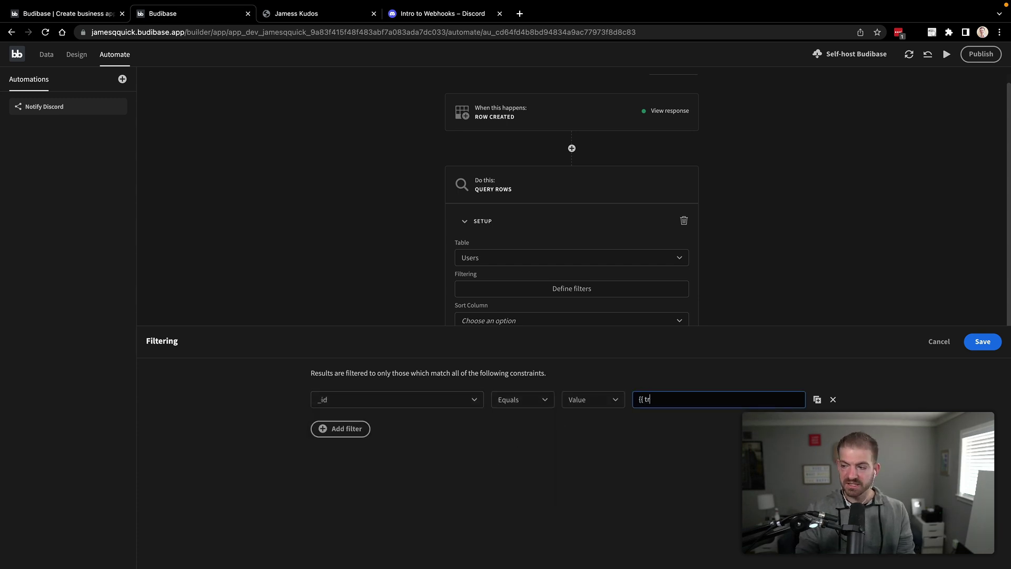
text(igger.row.Giver)
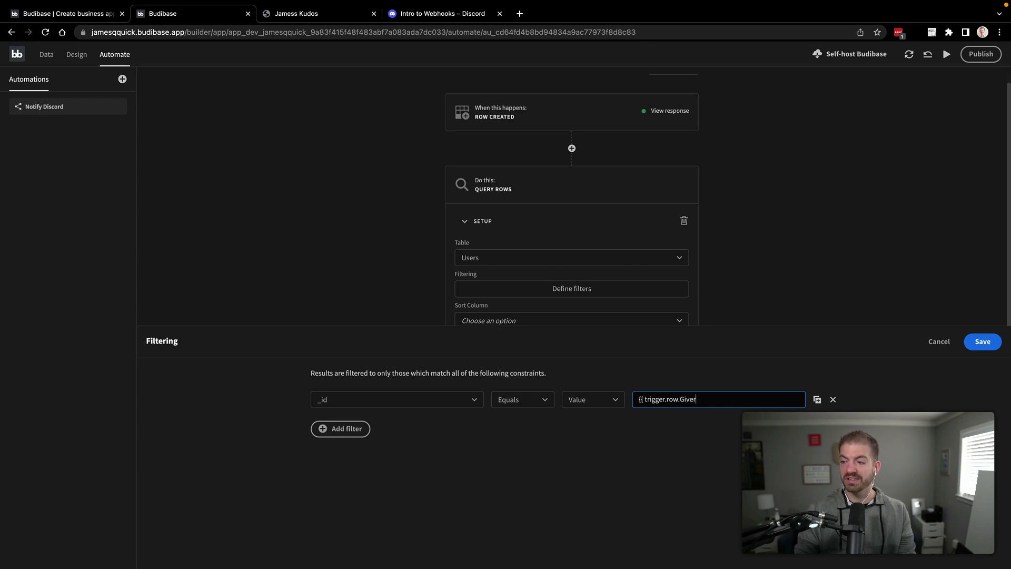
click(982, 341)
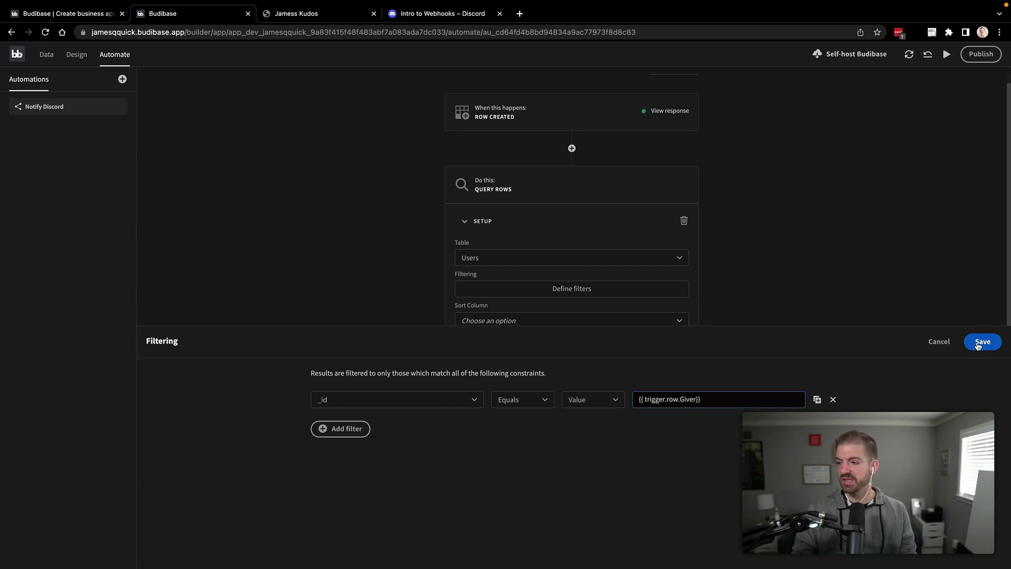
Replace the Discord message text with "{{steps.1.rows.0.firstName}} {{steps.1.rows.0.lastName}} received kudos from {{steps.2.rows.0.firstName}} {{steps.2.rows.0.lastName}}"
scroll(705, 315, down, 8)
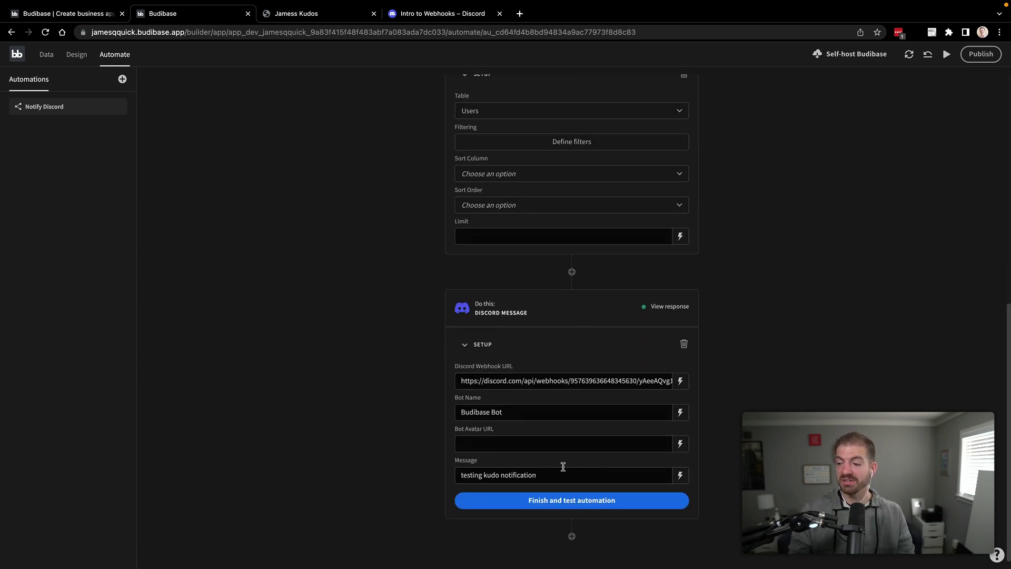
click(680, 475)
click(422, 412)
key(ctrl+a)
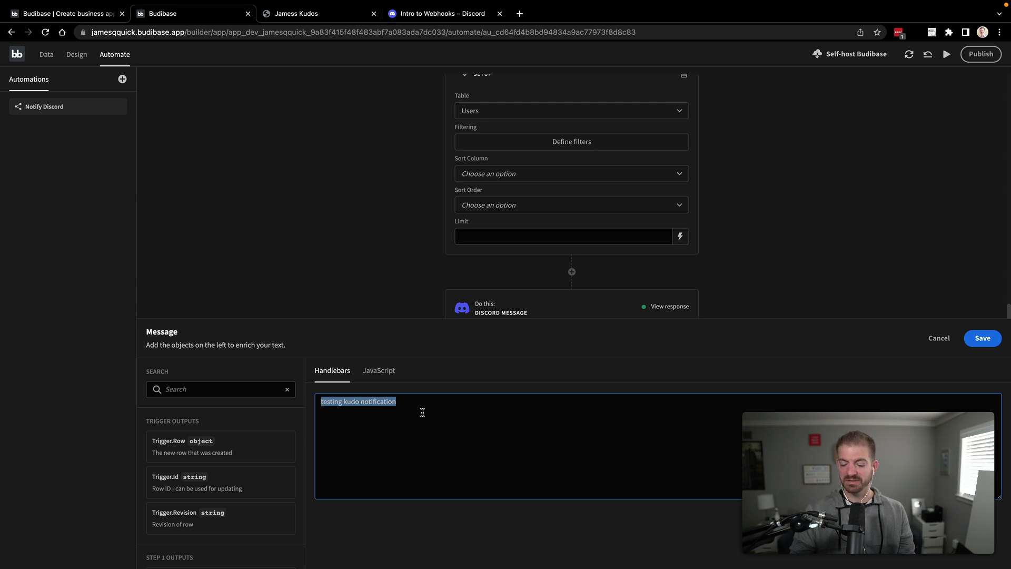
key(BackSpace)
key(super+Tab)
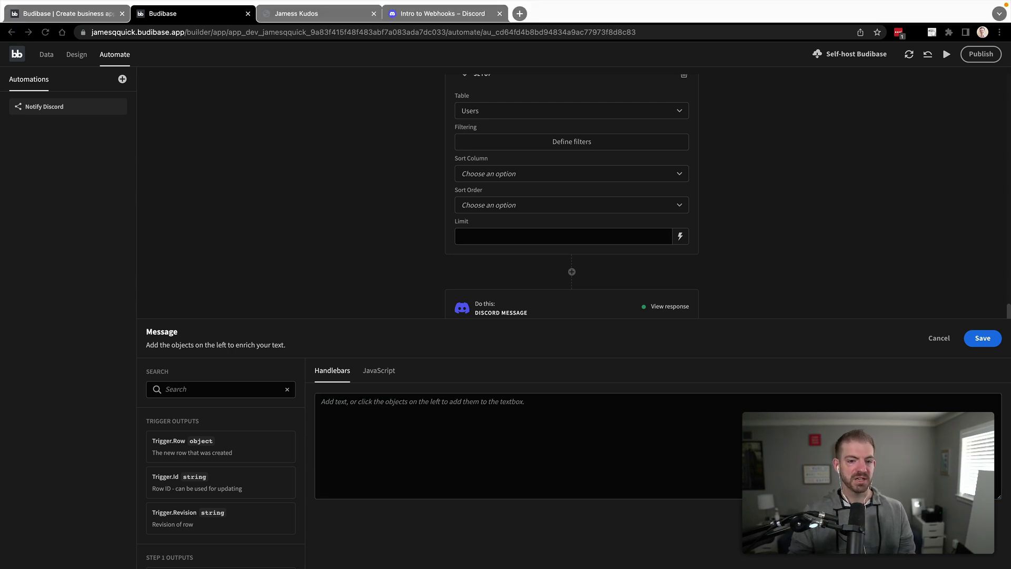
key(super+Tab)
text({{steps.1.rows.0.firstName}} {{steps.1.rows.0.lastName}} received kudos from {{steps.2.rows.0.firstName}} {{steps.2.rows.0.lastName}})
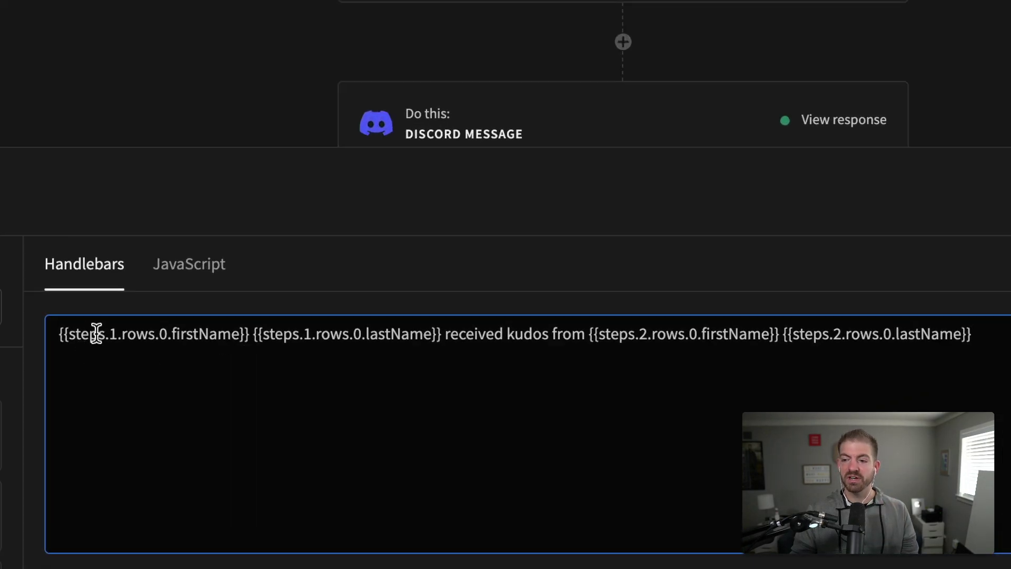
double_click(96, 333)
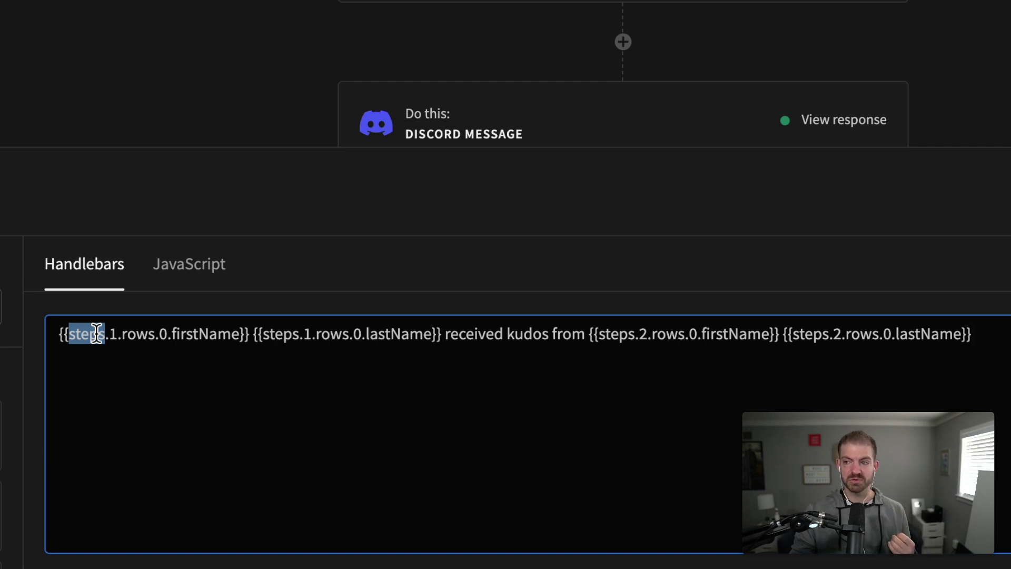
double_click(203, 333)
double_click(393, 334)
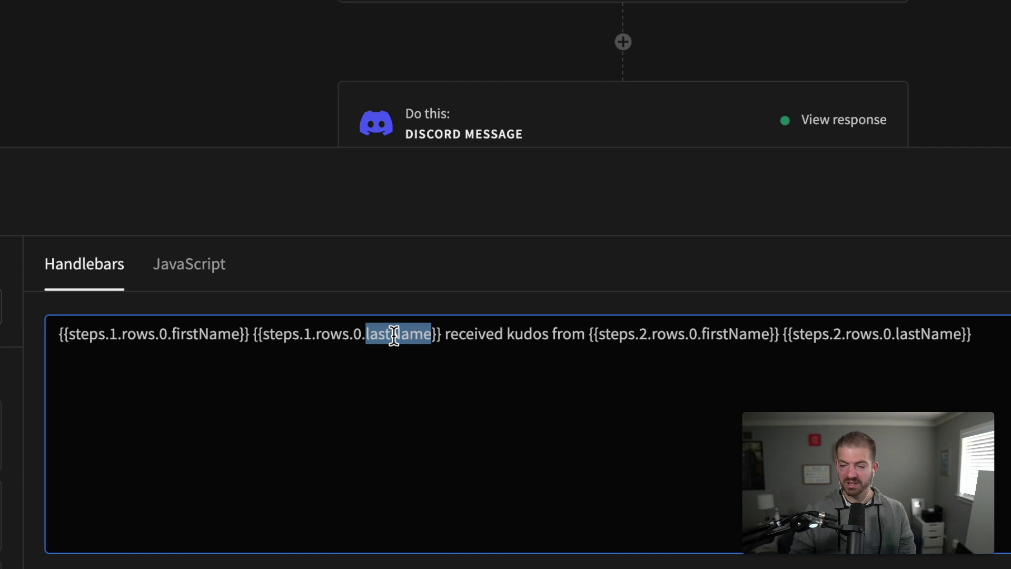
click(161, 361)
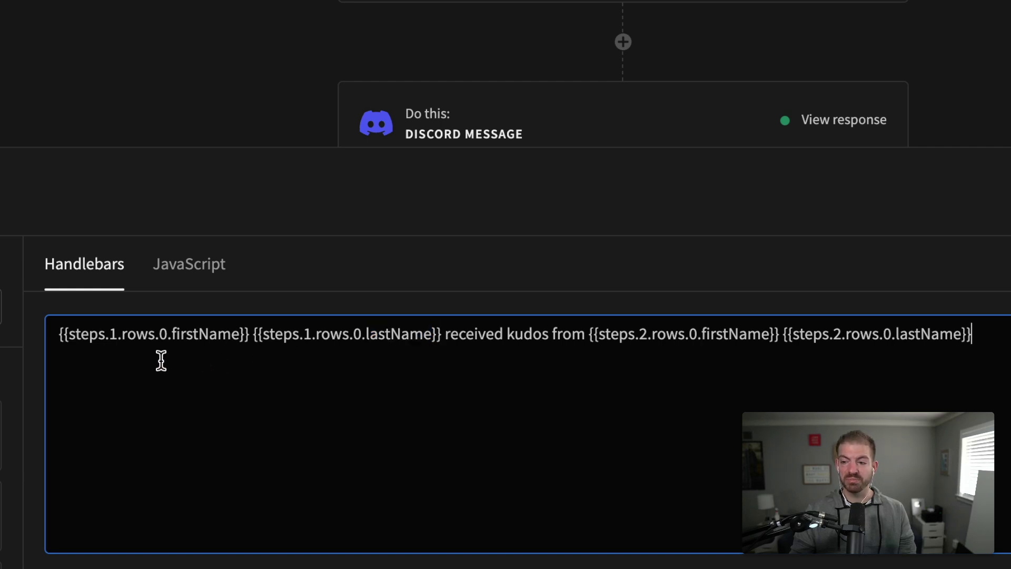
Change the receiver's firstName and lastName placeholders before "received kudos from" to reference steps.2
click(118, 333)
key(BackSpace)
text(2)
key(Right)
key(Right)
key(Right)
key(Right)
key(Right)
key(Right)
key(Right)
key(Right)
key(Right)
key(Right)
key(Right)
key(Right)
key(Right)
key(Right)
key(Right)
key(Right)
key(Right)
key(Right)
key(Right)
key(Right)
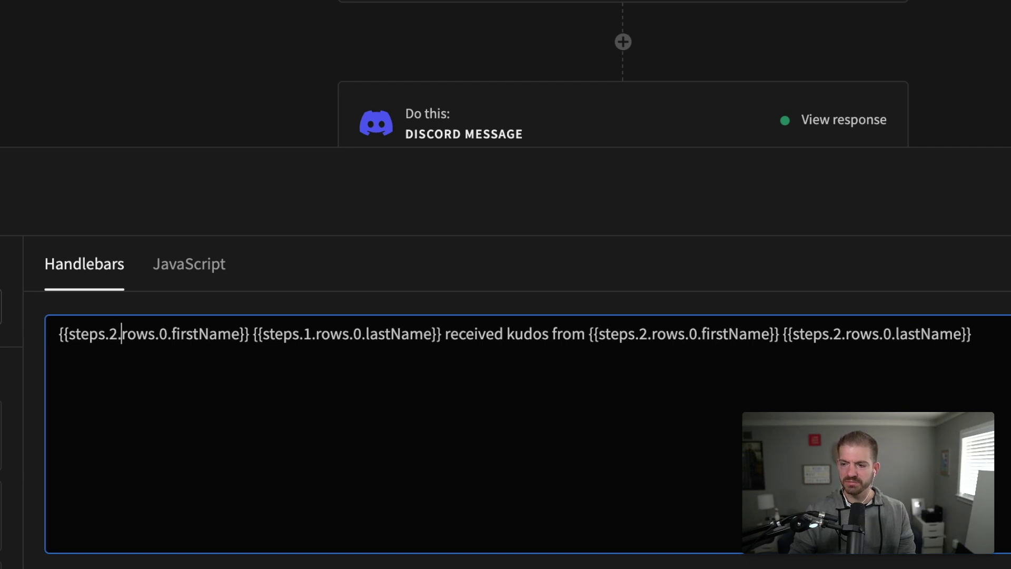
key(Right)
key(Right)
key(BackSpace)
text(2)
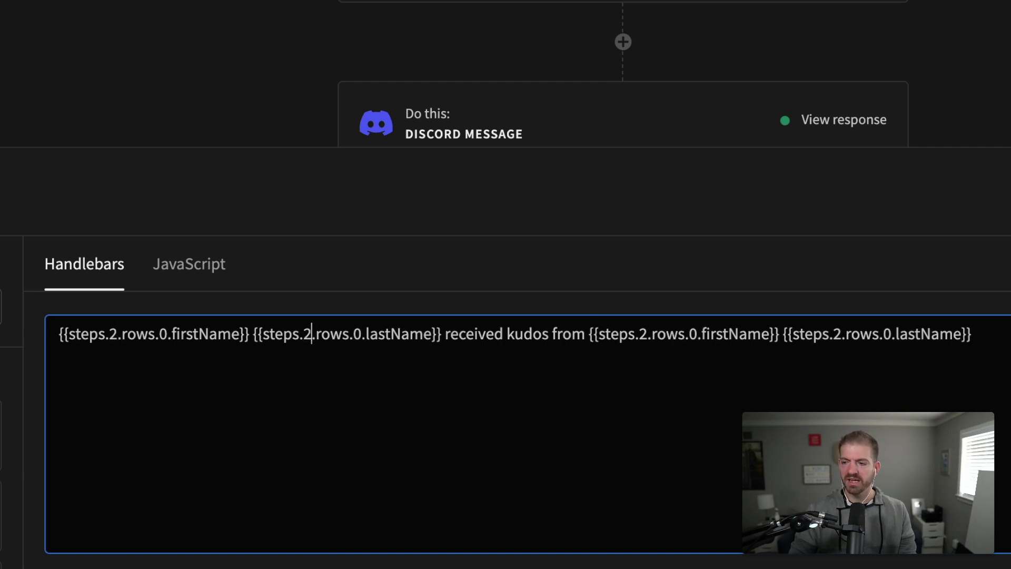
Change the giver's firstName and lastName placeholders after "received kudos from" to reference steps.1, and close the message editor
key(Right)
key(Right)
key(Right)
key(Right)
key(Right)
key(Right)
key(Right)
key(Right)
key(Right)
key(Right)
key(Right)
key(Right)
key(Right)
key(Right)
key(Right)
key(Right)
key(Right)
key(Right)
key(Right)
key(Right)
key(Right)
key(Right)
key(Right)
key(Right)
key(Right)
key(Right)
key(Right)
key(Right)
key(Right)
key(Right)
key(Right)
key(Right)
key(Right)
key(Right)
key(Right)
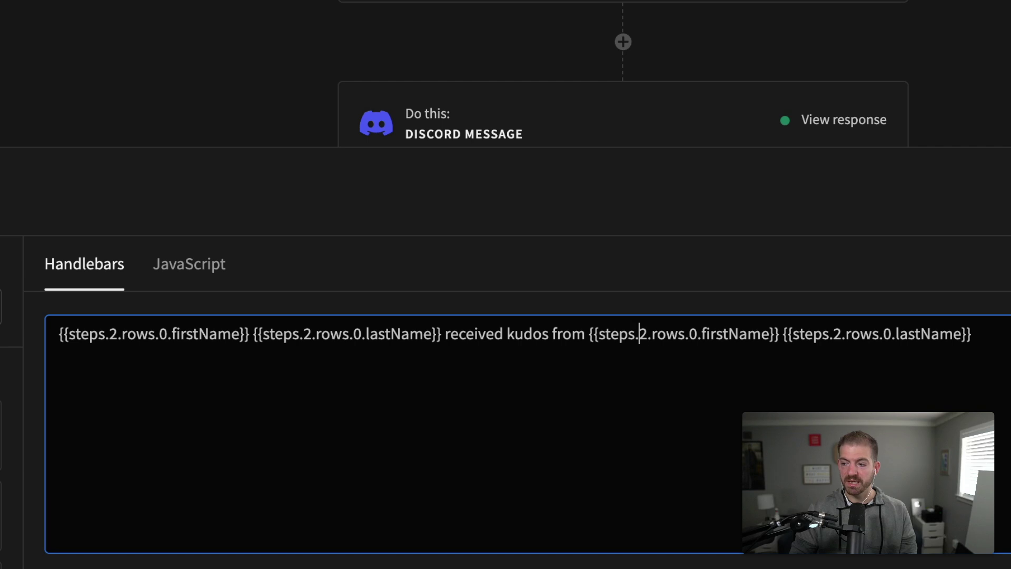
key(Right)
key(BackSpace)
text(1)
key(Right)
key(Right)
key(Right)
key(Right)
key(Right)
key(Right)
key(Right)
key(Right)
key(Right)
key(Right)
key(Right)
key(Right)
key(Right)
key(Right)
key(Right)
key(Right)
key(Right)
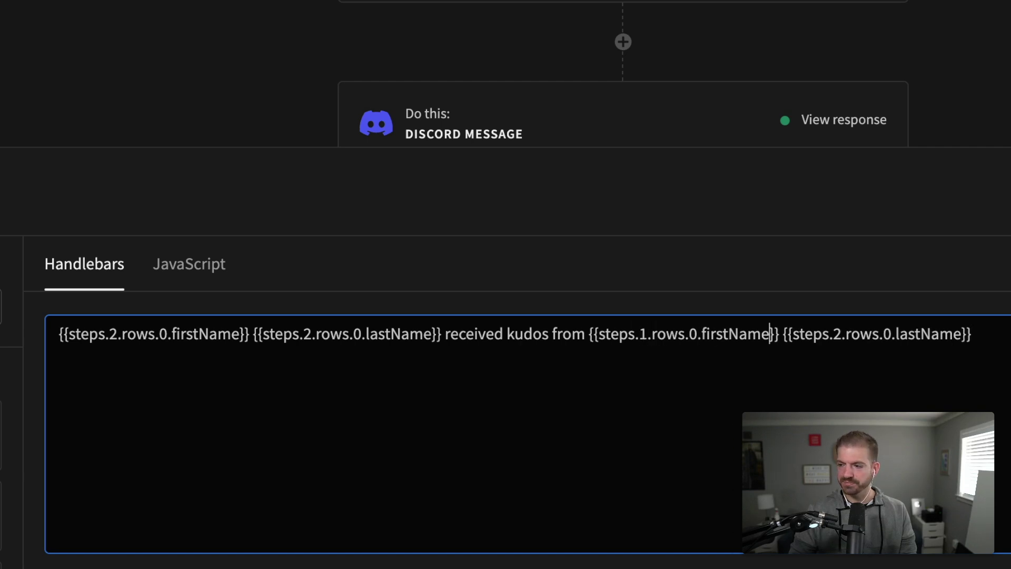
key(Right)
key(Right)
key(Right)
key(Right)
key(Right)
key(Right)
key(Right)
key(Right)
key(Right)
key(Right)
key(Right)
key(Right)
key(BackSpace)
text(1)
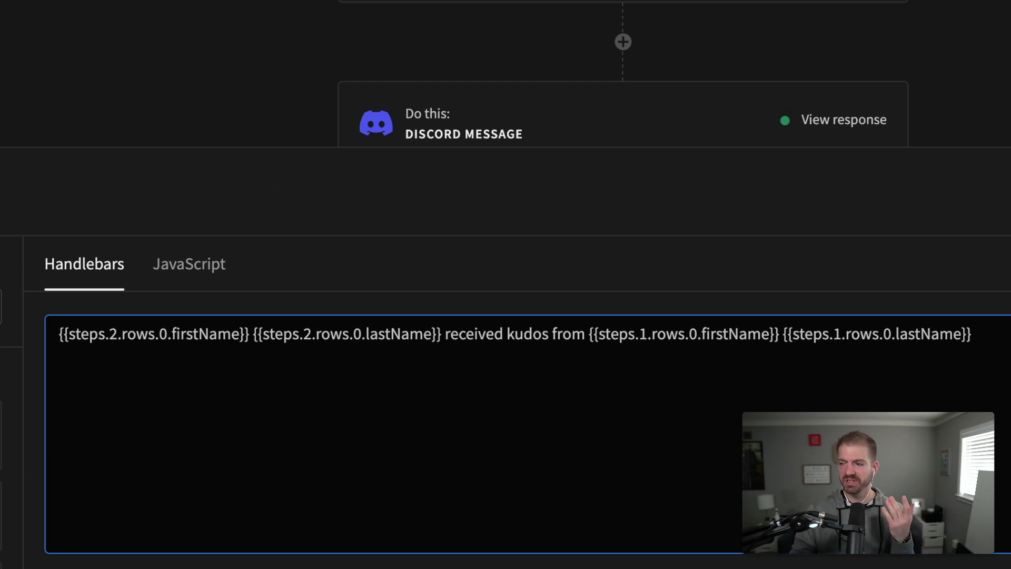
key(Escape)
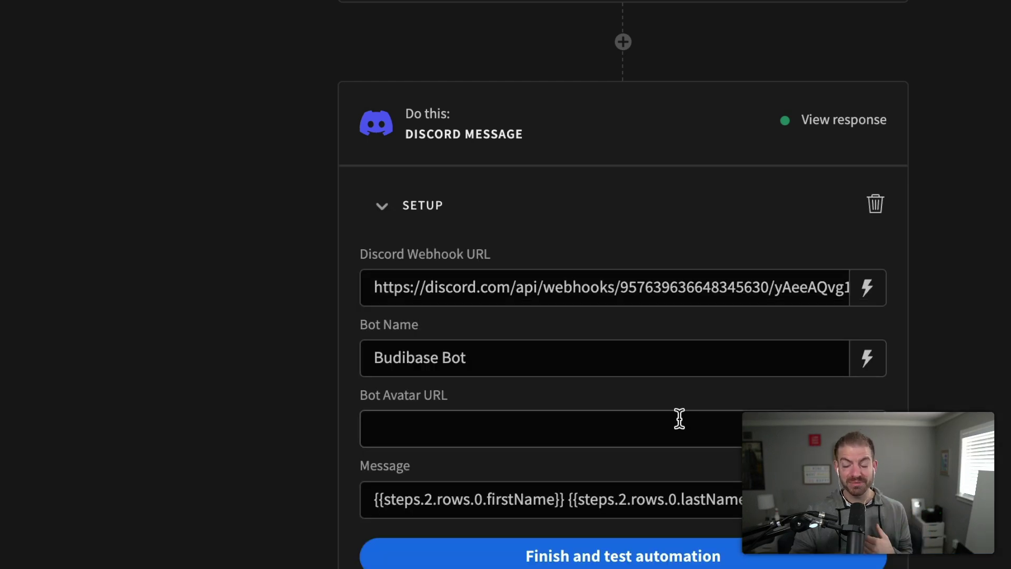
Test the automation with the prefilled "Great job" Kudo row and switch to Discord to check the posted message
click(637, 556)
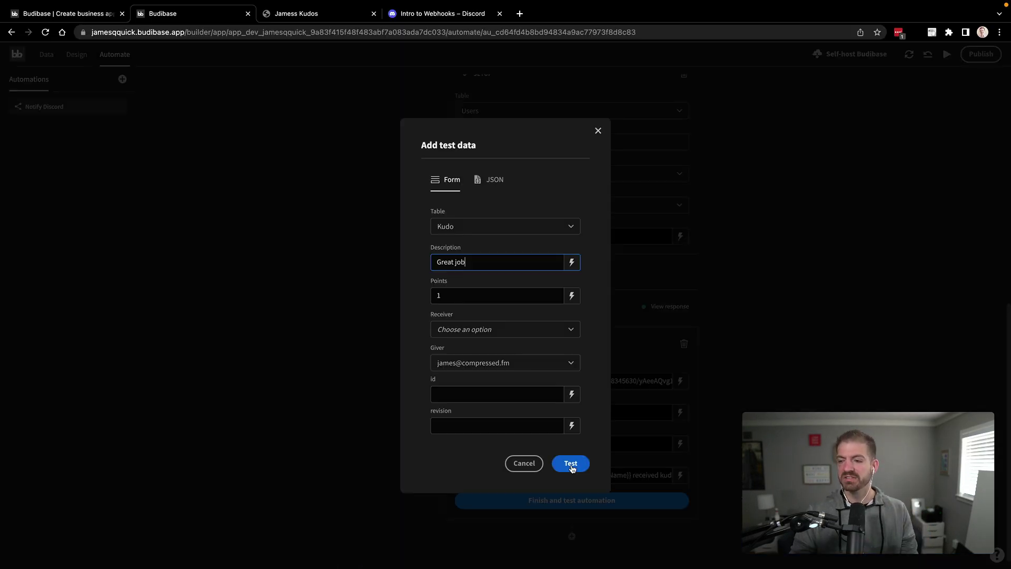
click(571, 466)
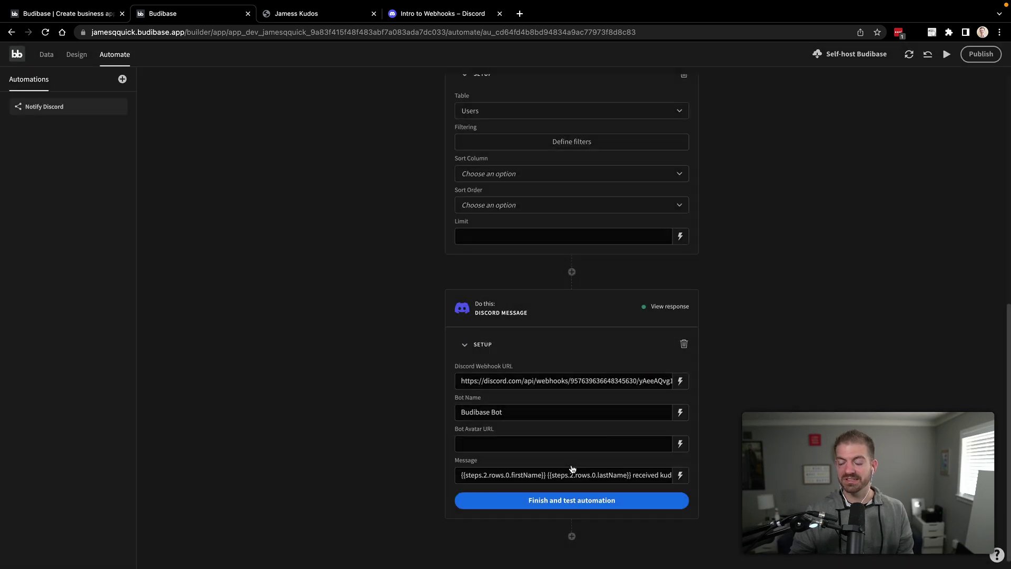
key(super+Tab)
click(315, 544)
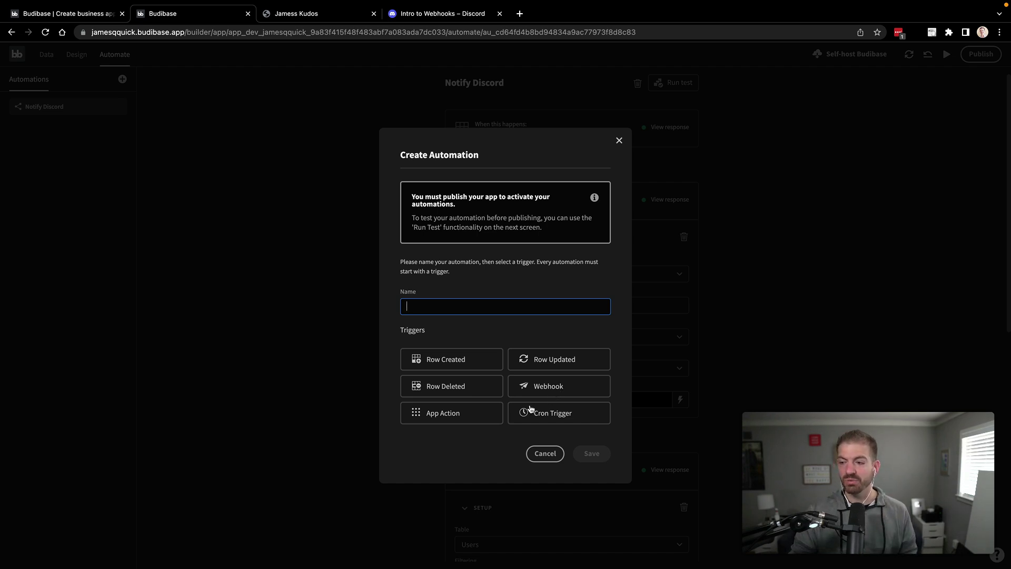
Examine the triggers offered for a new automation, cancel its creation, and open the list of actions available after the Row Created trigger
click(450, 357)
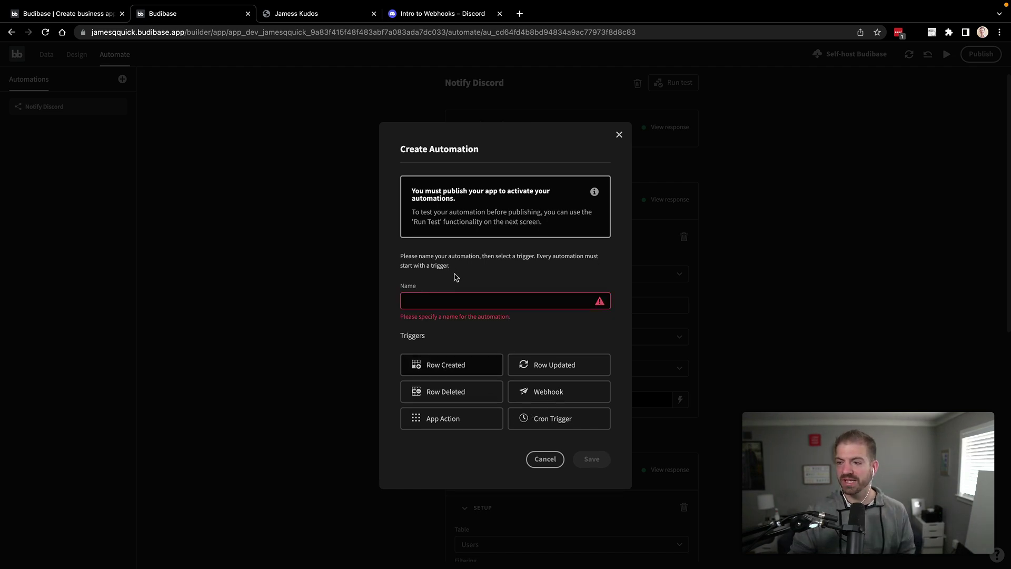
click(545, 458)
scroll(571, 263, down, 5)
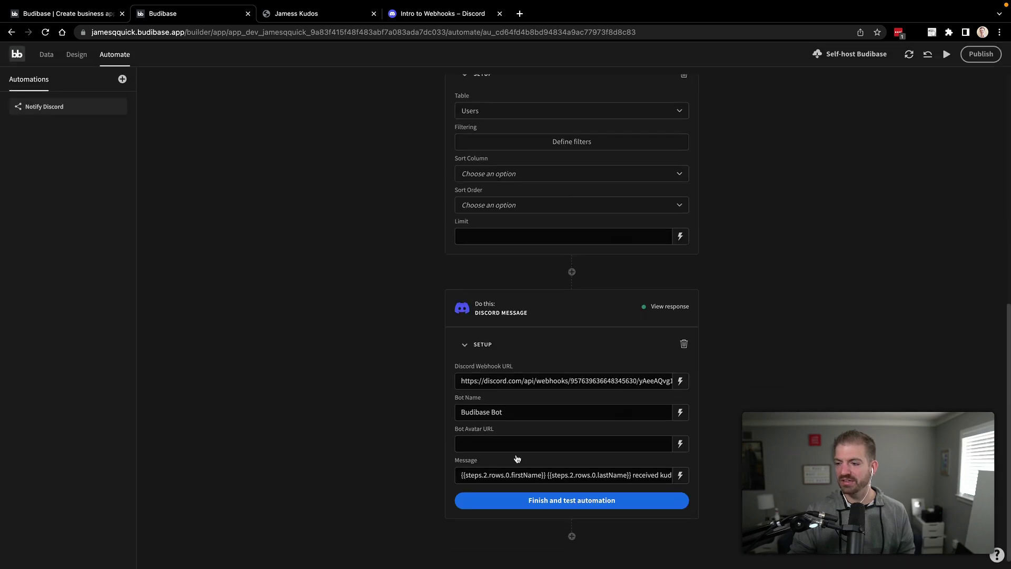
scroll(571, 264, up, 5)
click(572, 152)
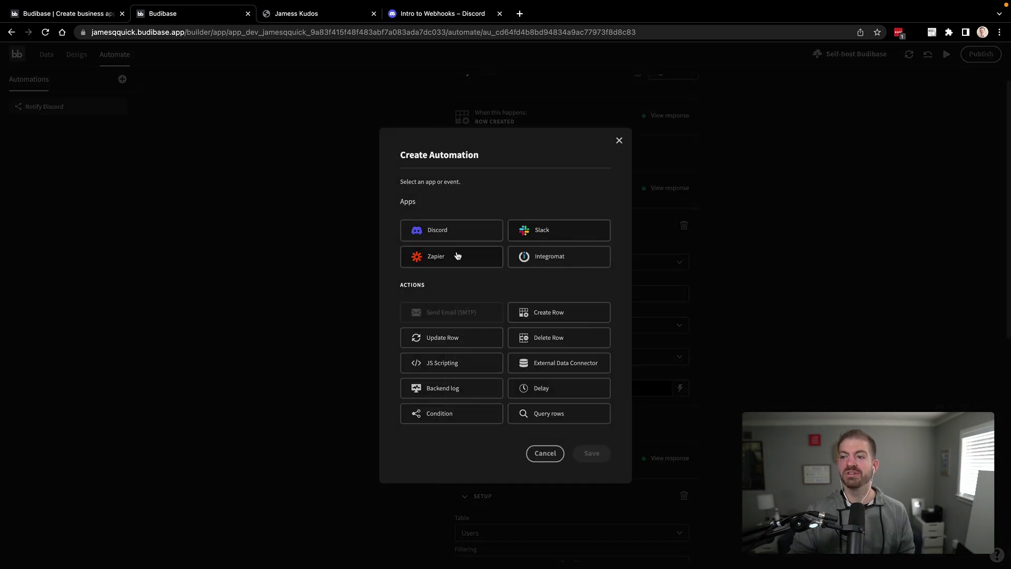